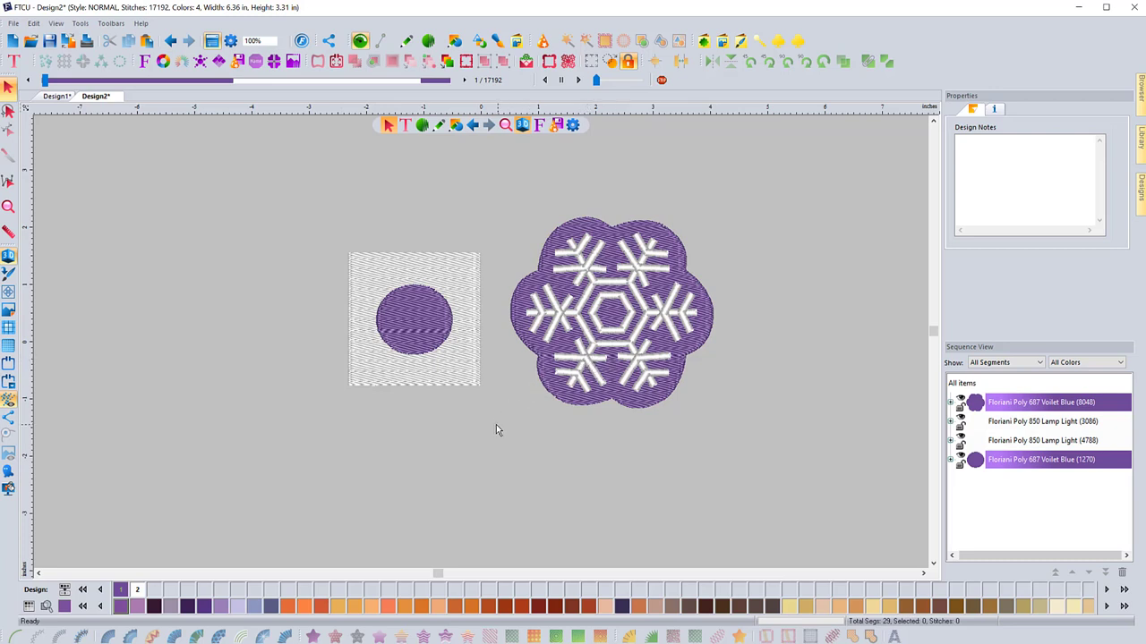
Move the small purple circle off the white square to expose the stitches beneath, and undo the move.
{"action": "left_click", "coordinate": [417, 322]}
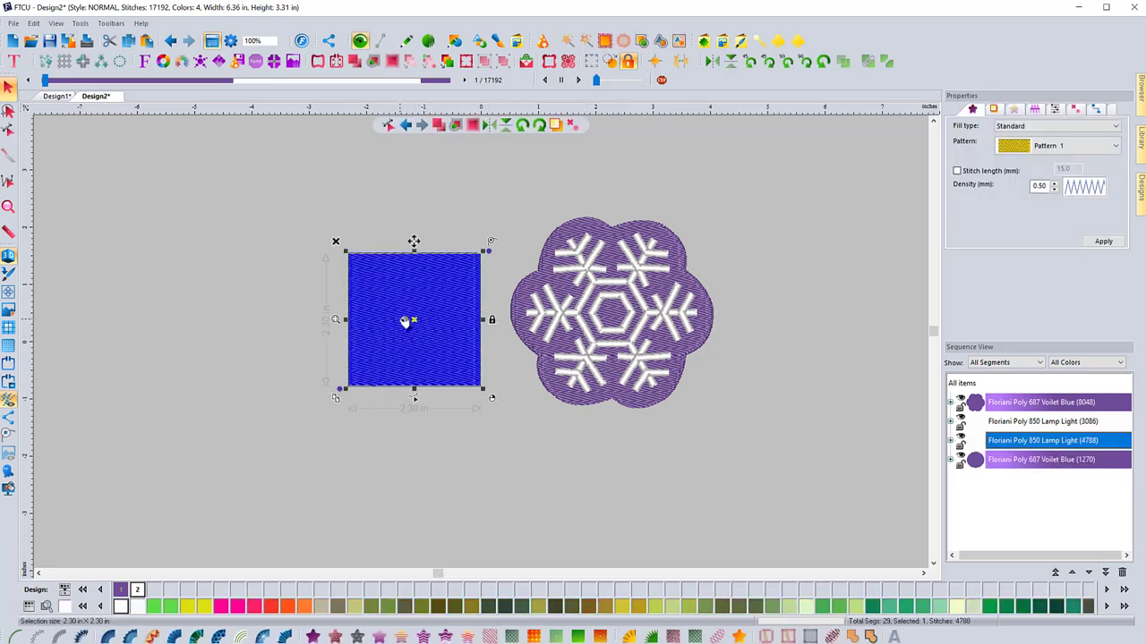
{"action": "left_click", "coordinate": [417, 323]}
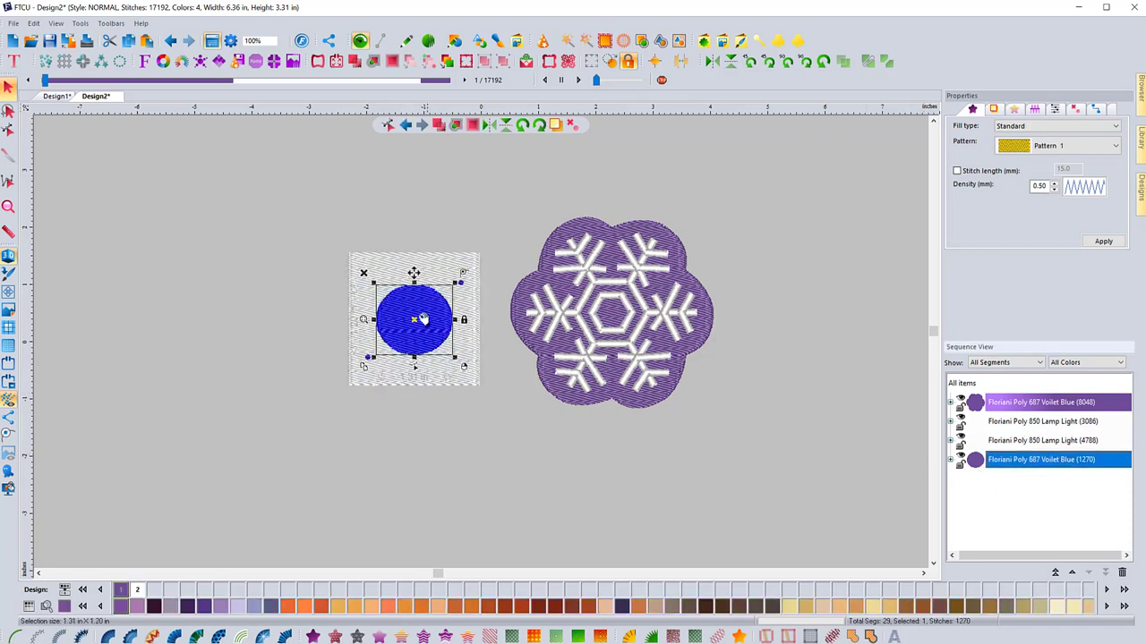
{"action": "left_click_drag", "start_coordinate": [417, 323], "coordinate": [262, 311]}
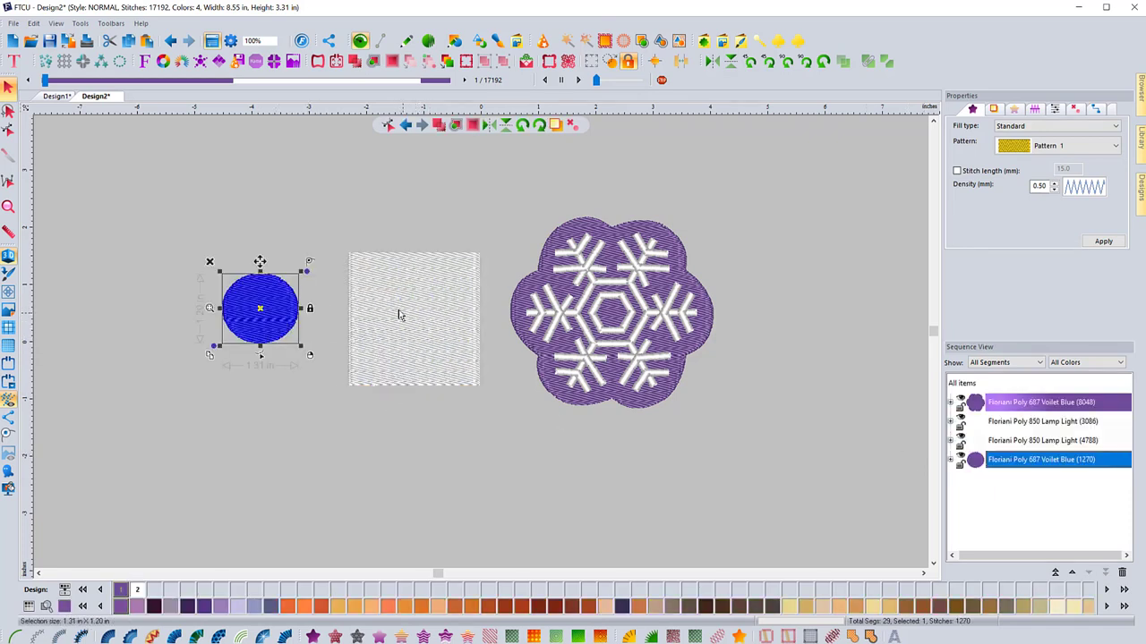
{"action": "left_click", "coordinate": [170, 41]}
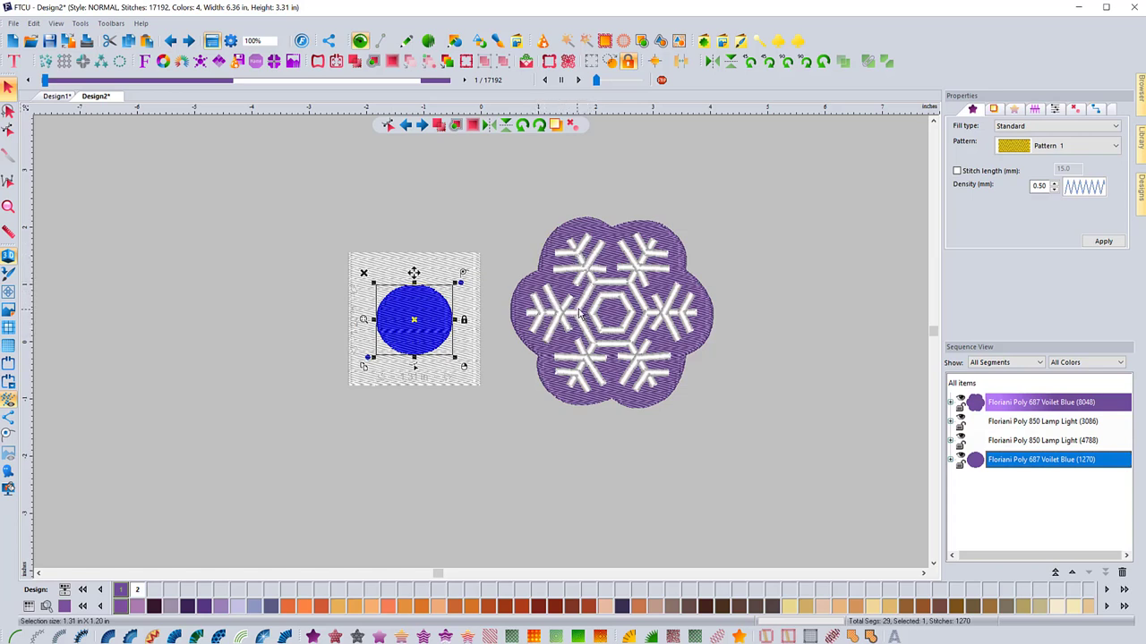
Move the white snowflake off its purple background to expose the fill beneath, undo the move and deselect everything.
{"action": "left_click", "coordinate": [1002, 423]}
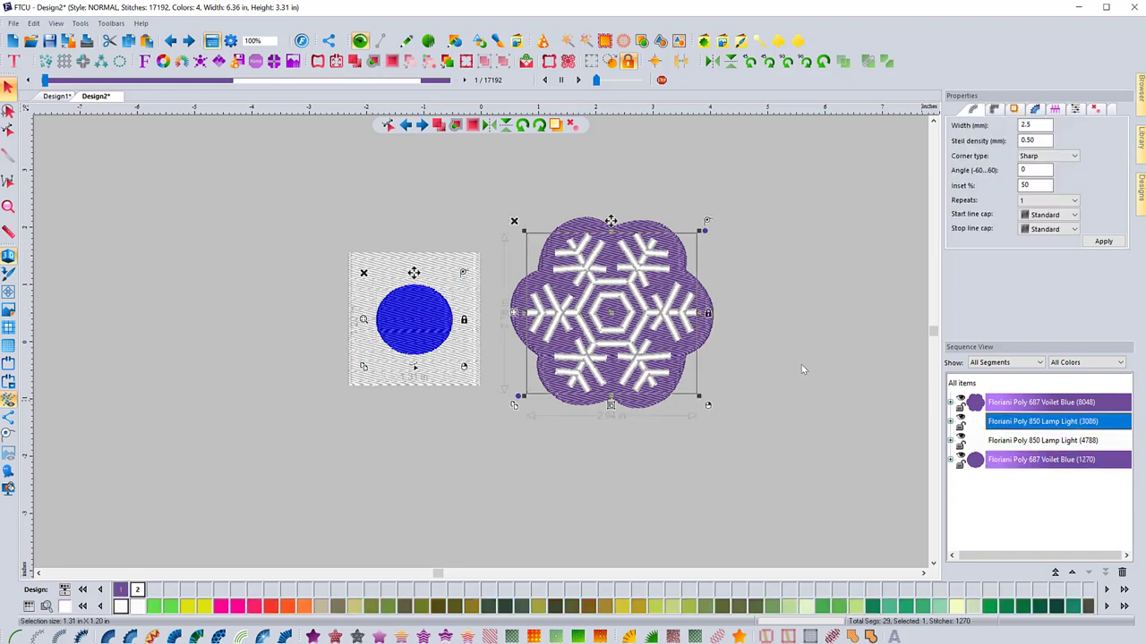
{"action": "left_click_drag", "start_coordinate": [608, 314], "coordinate": [803, 313]}
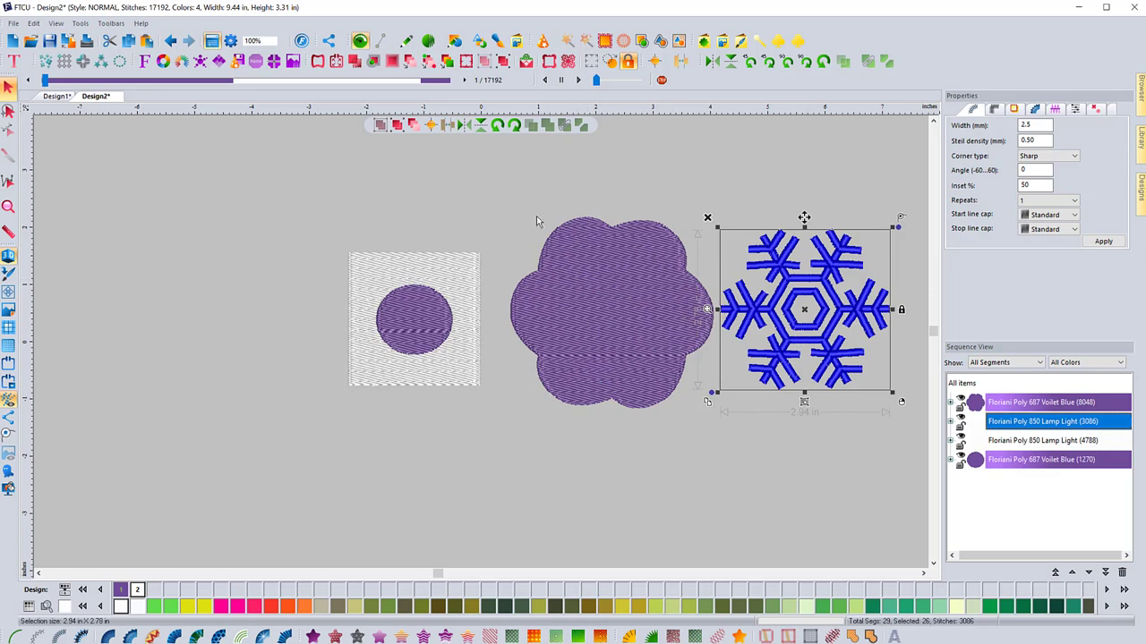
{"action": "key", "text": "ctrl+z"}
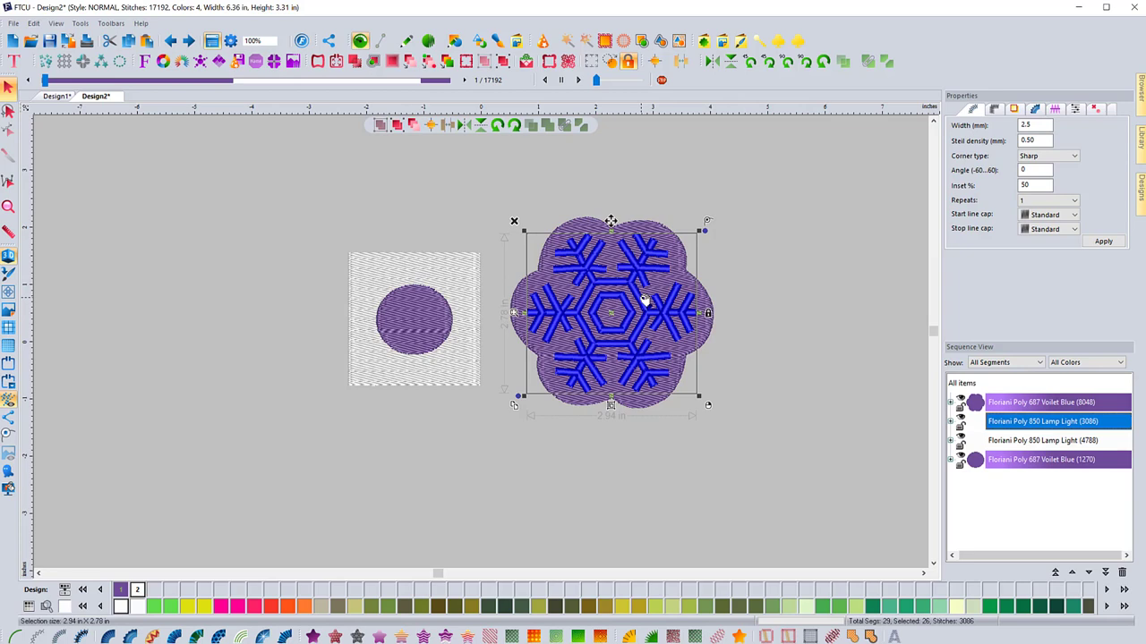
{"action": "left_click", "coordinate": [757, 303]}
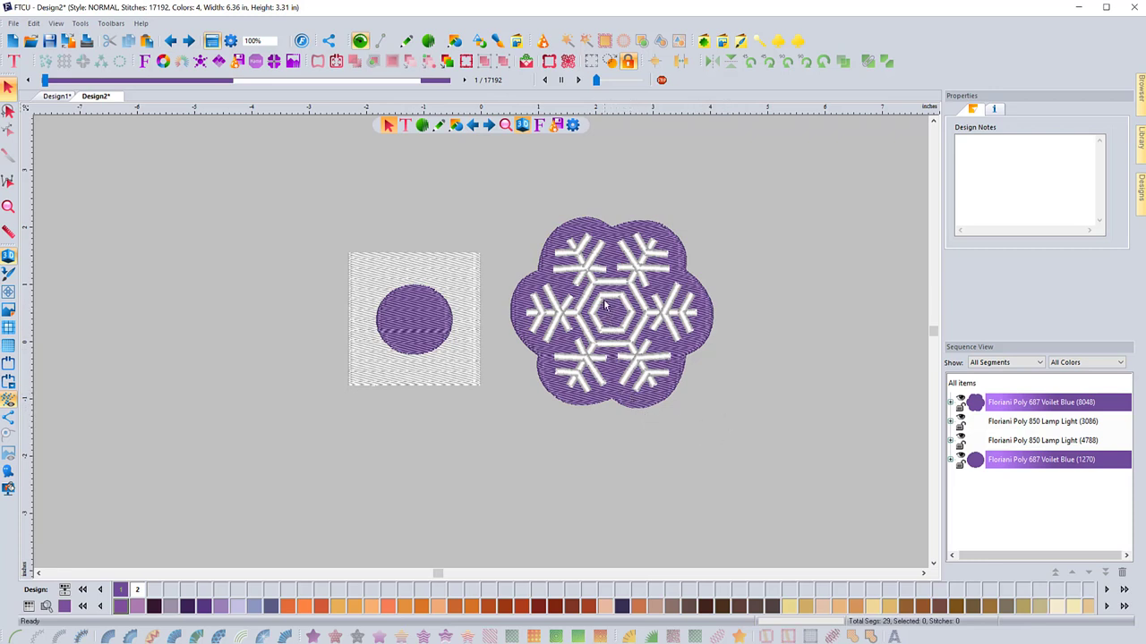
{"action": "left_click", "coordinate": [405, 313]}
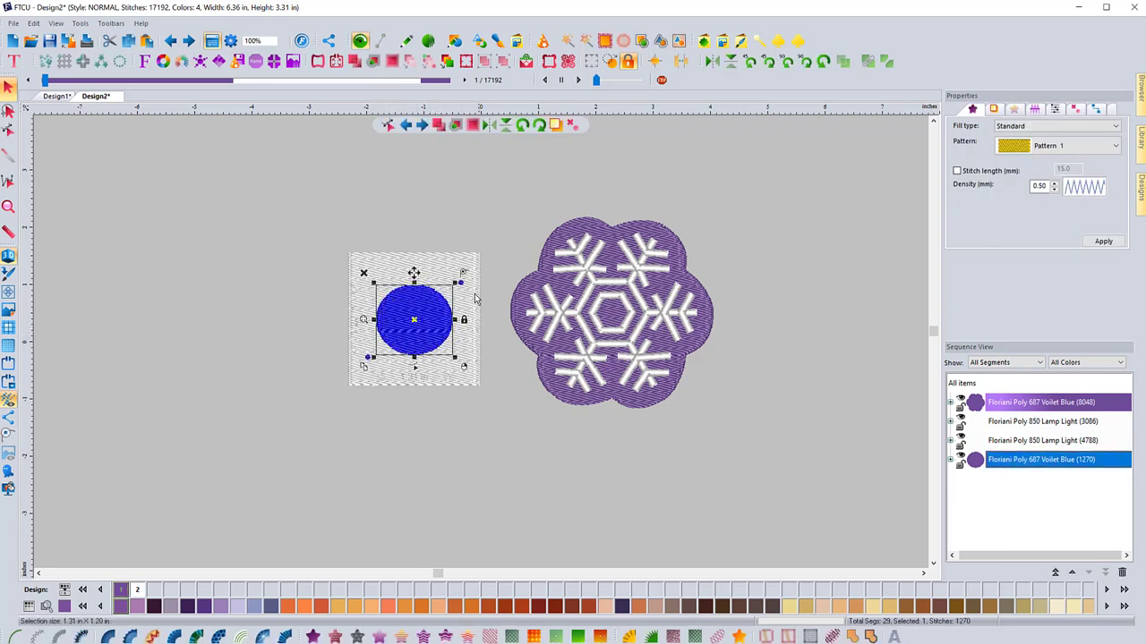
{"action": "left_click", "coordinate": [261, 336]}
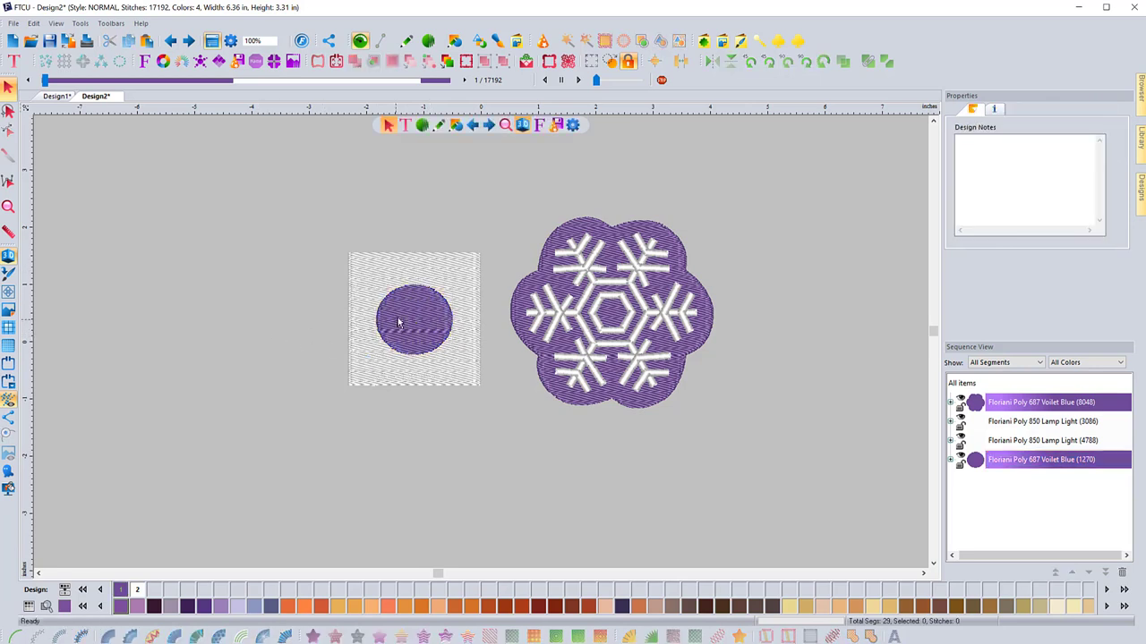
{"action": "left_click", "coordinate": [418, 316]}
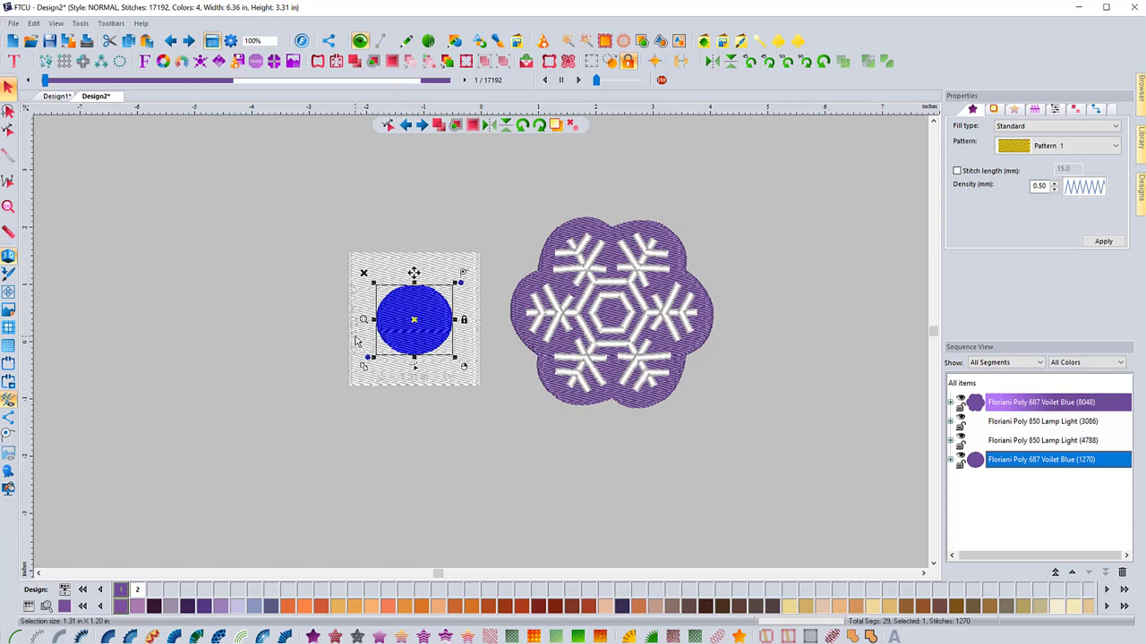
{"action": "left_click_drag", "start_coordinate": [313, 235], "coordinate": [518, 426]}
{"action": "left_click", "coordinate": [306, 371]}
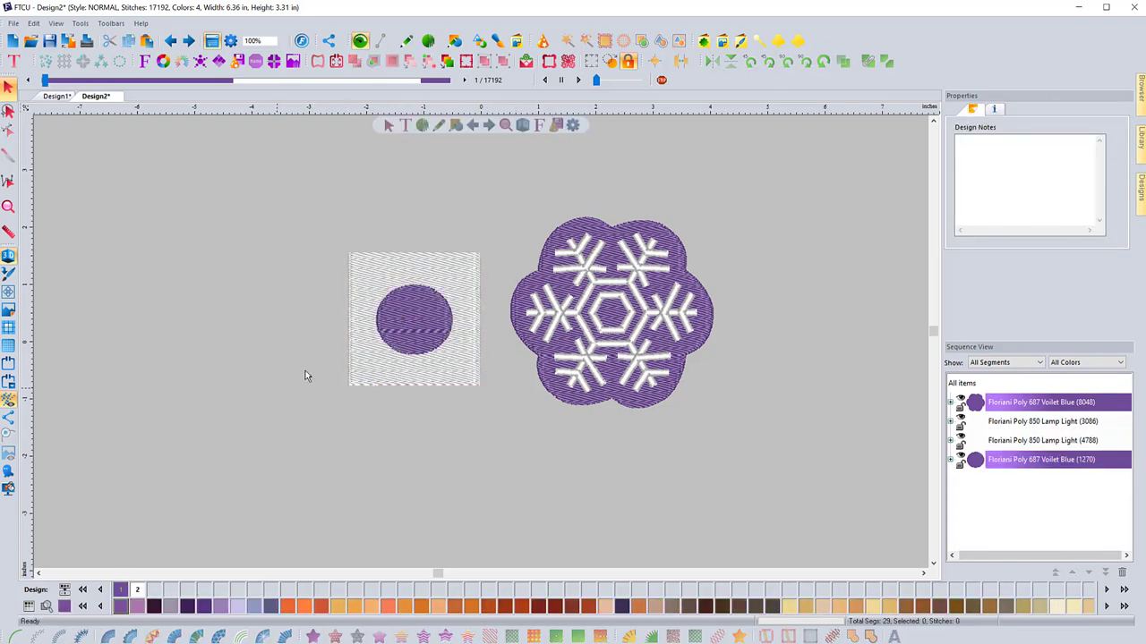
{"action": "left_click", "coordinate": [409, 319]}
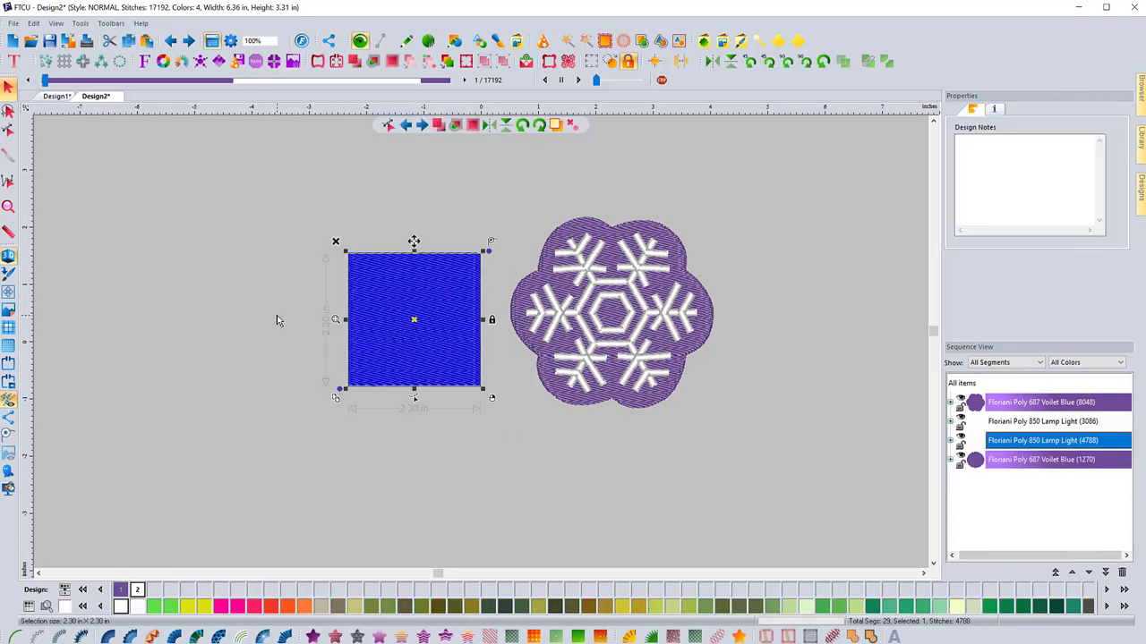
{"action": "left_click", "coordinate": [277, 319]}
Remove the overlapped stitches from the design with an allowed overlap distance of 1 mm.
{"action": "left_click", "coordinate": [407, 358]}
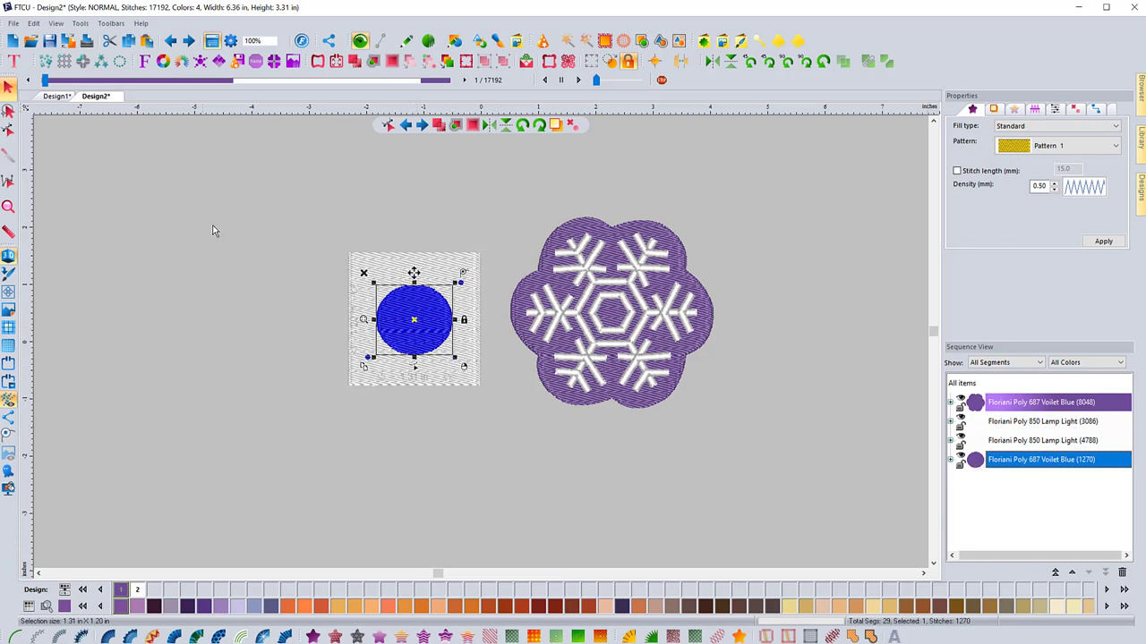
{"action": "right_click", "coordinate": [419, 340]}
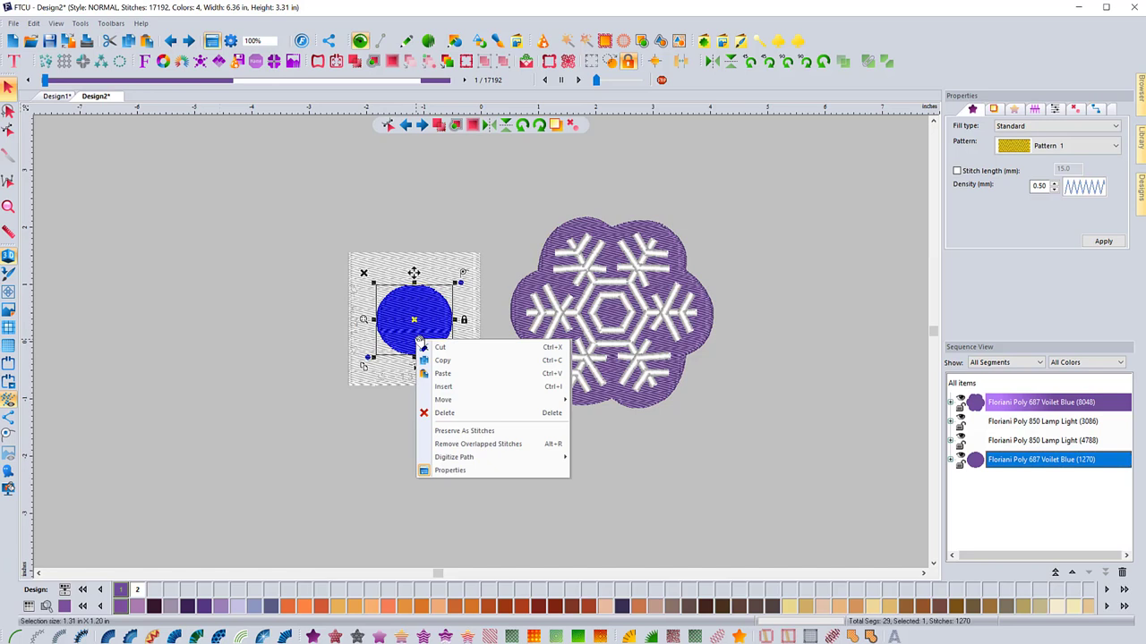
{"action": "left_click", "coordinate": [515, 445]}
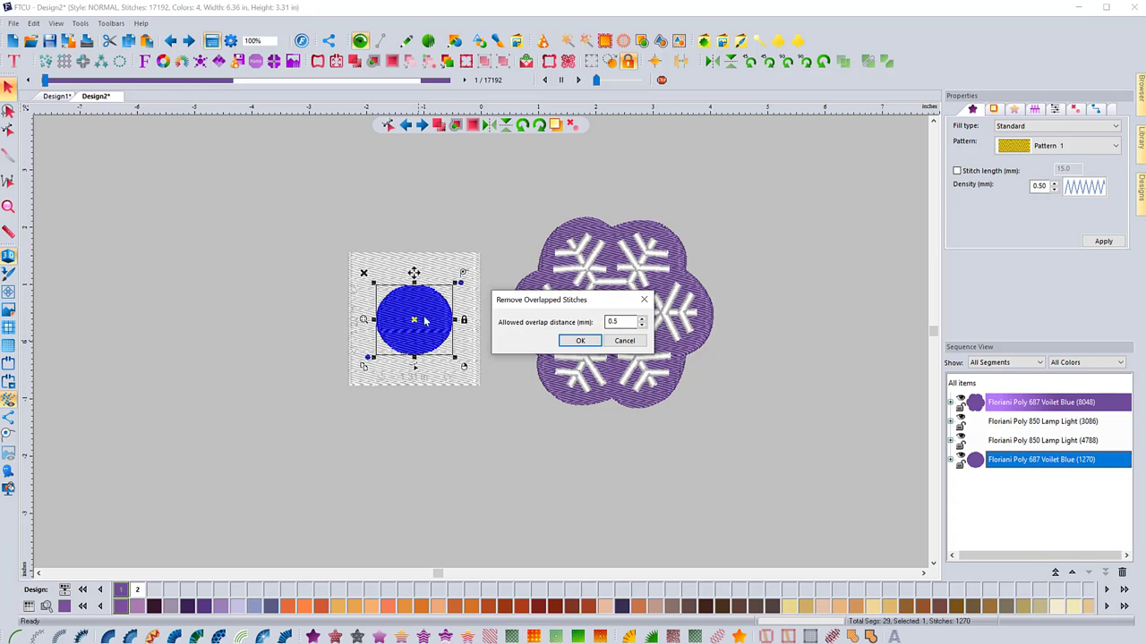
{"action": "double_click", "coordinate": [612, 321]}
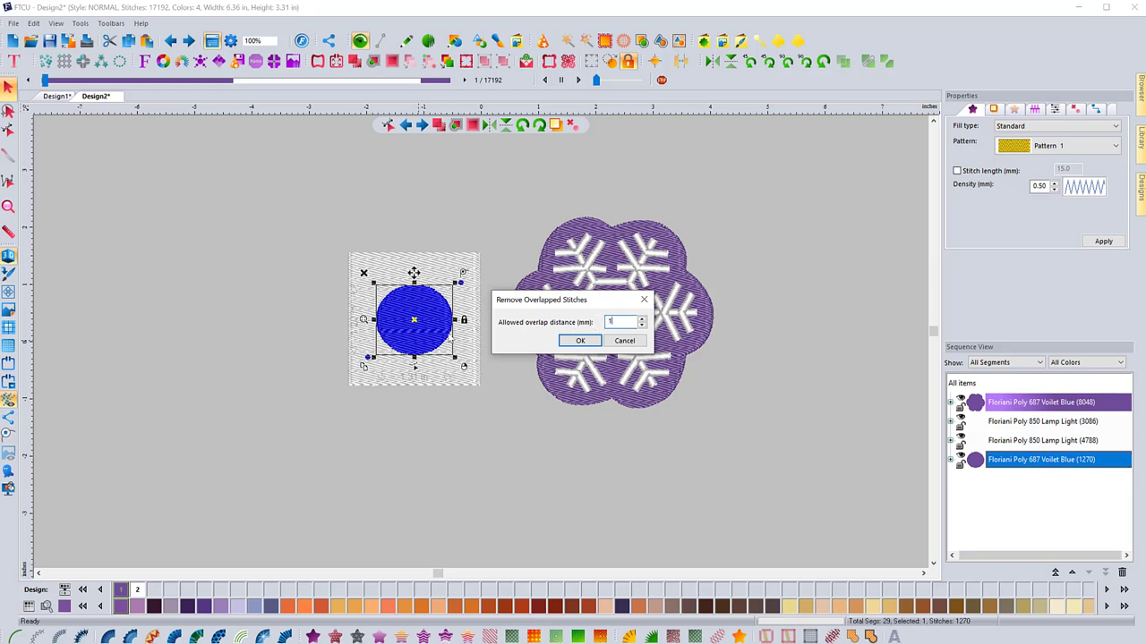
{"action": "left_click", "coordinate": [581, 341]}
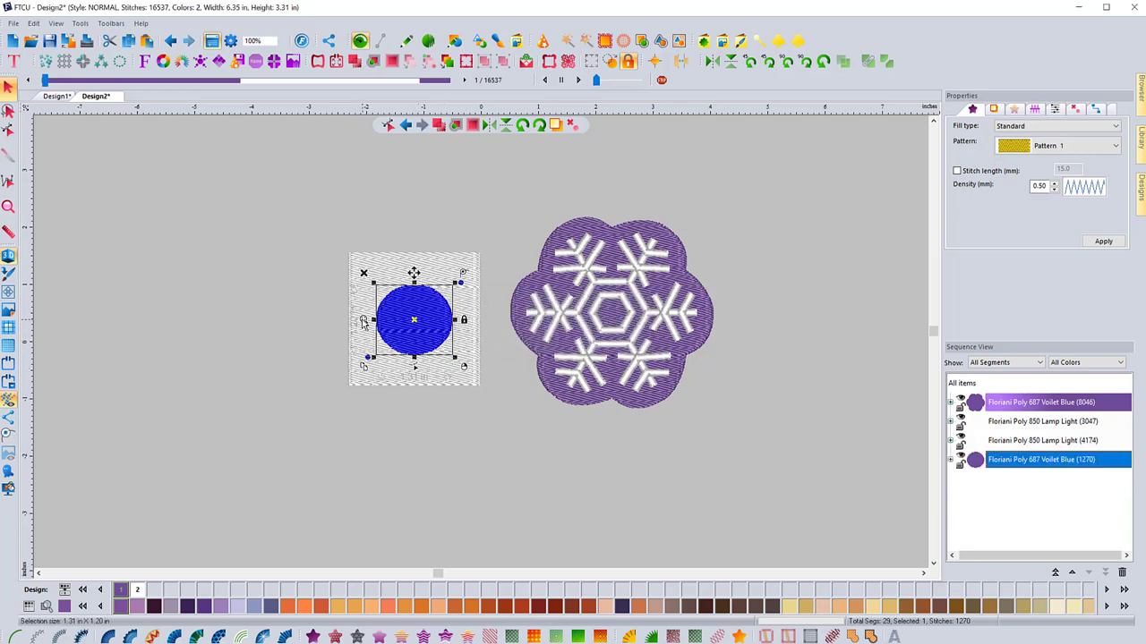
Move the small circle off the white square to check the fill beneath it, and undo the move.
{"action": "left_click", "coordinate": [363, 322]}
{"action": "left_click", "coordinate": [386, 350]}
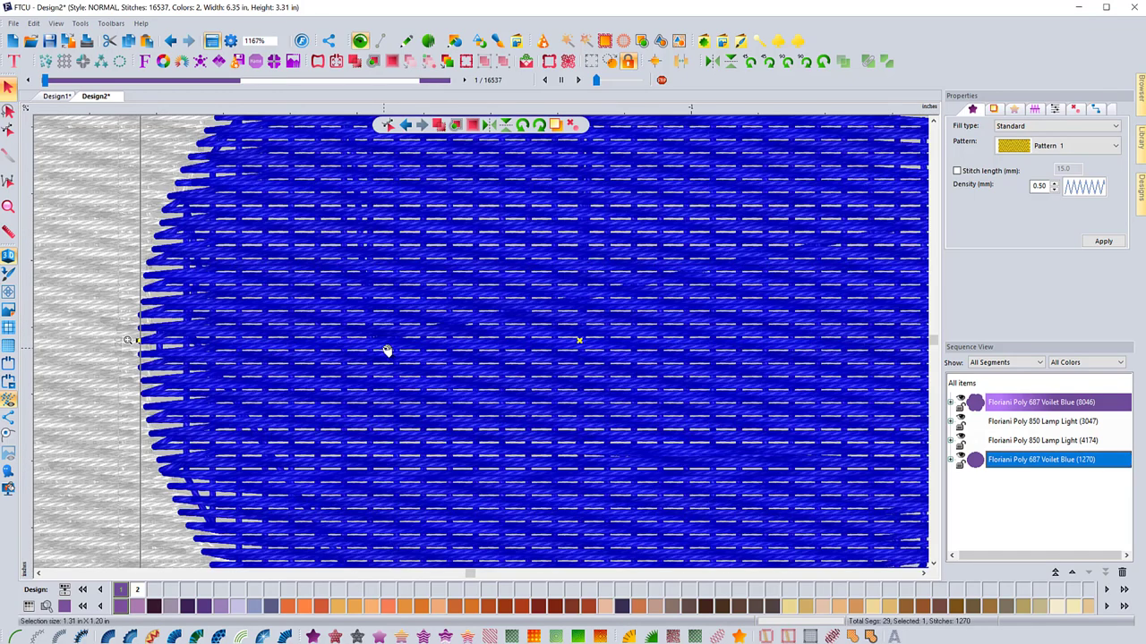
{"action": "scroll", "coordinate": [383, 353], "scroll_direction": "down", "scroll_amount": 5}
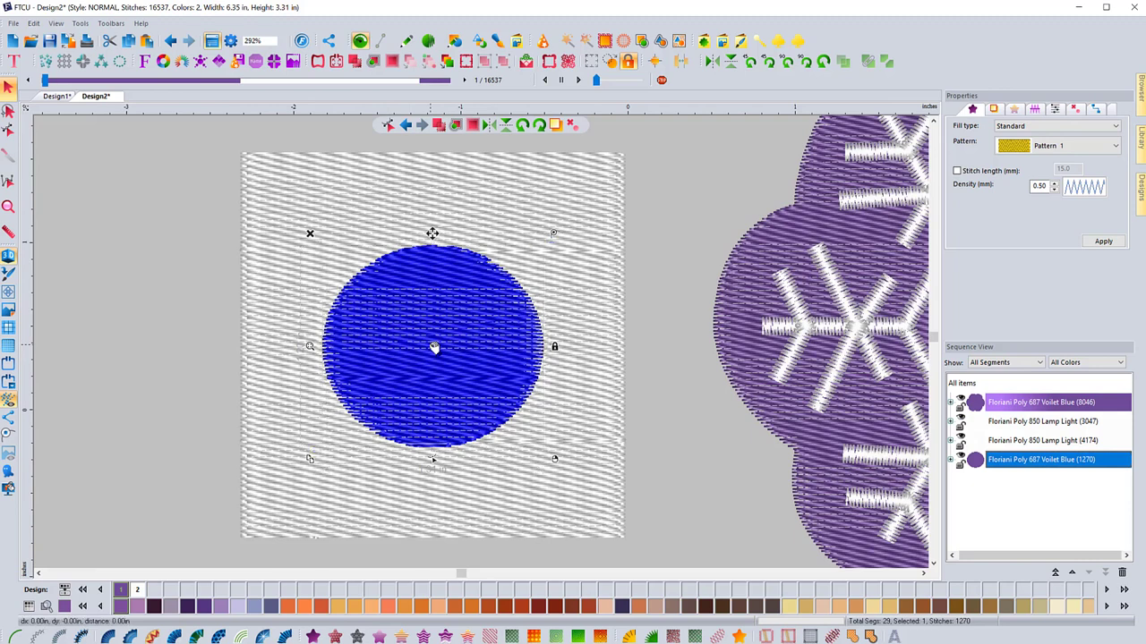
{"action": "left_click_drag", "start_coordinate": [433, 349], "coordinate": [171, 350]}
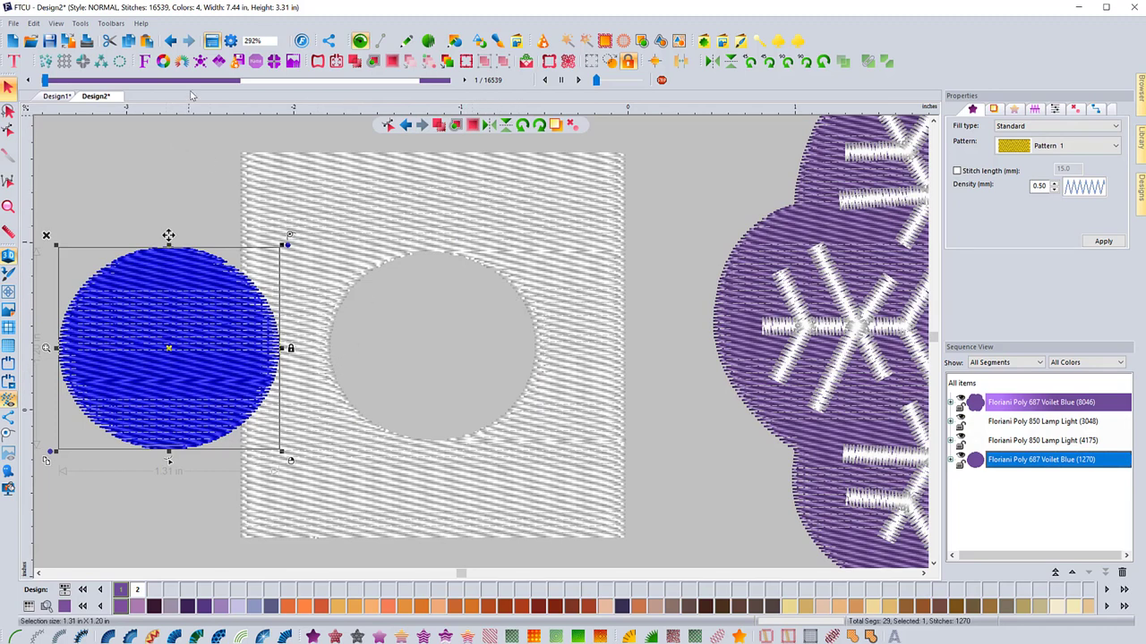
{"action": "left_click", "coordinate": [170, 41]}
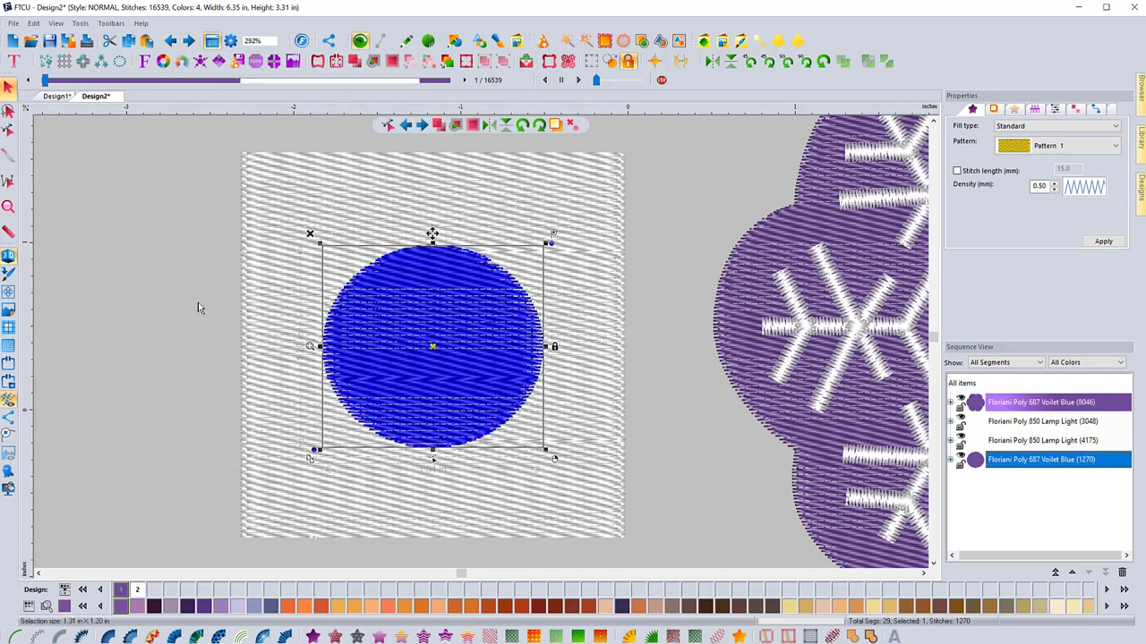
Turn off the 3D stitch display and measure the stitch overlap at the small circle's upper-left edge.
{"action": "left_click", "coordinate": [9, 257]}
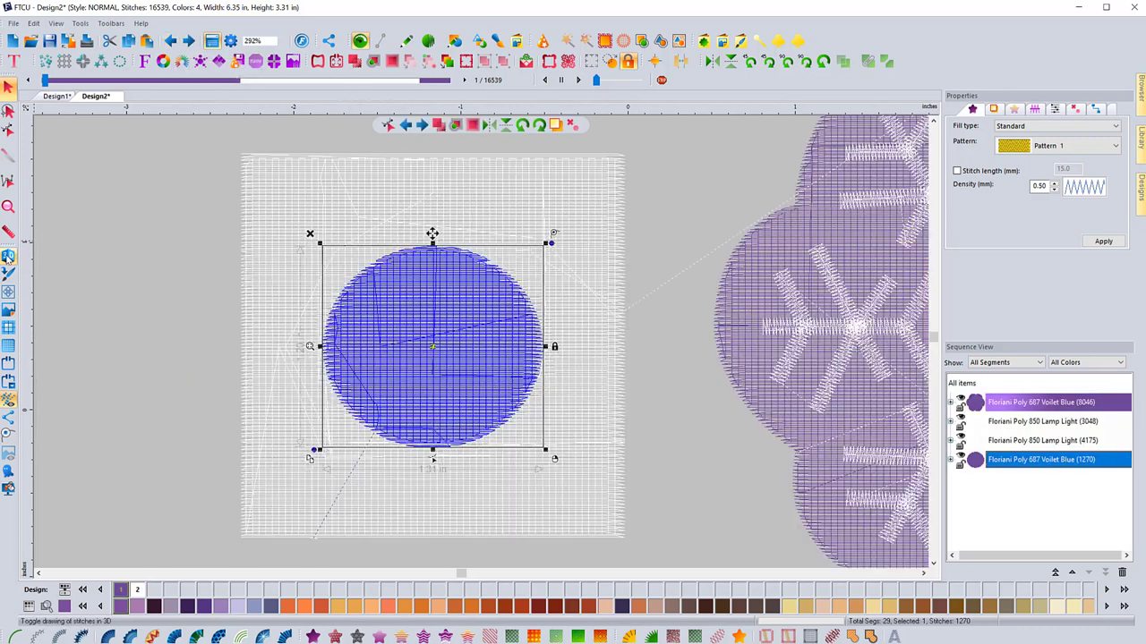
{"action": "left_click", "coordinate": [7, 209]}
{"action": "left_click_drag", "start_coordinate": [306, 286], "coordinate": [358, 332]}
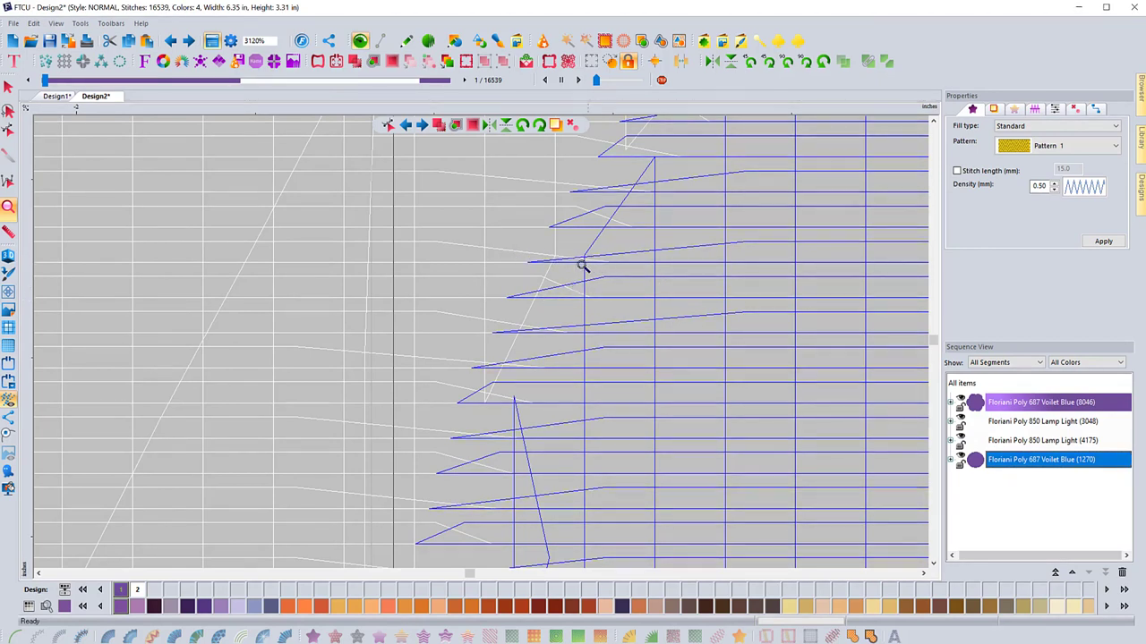
{"action": "left_click", "coordinate": [8, 232]}
{"action": "left_click_drag", "start_coordinate": [528, 262], "coordinate": [612, 262]}
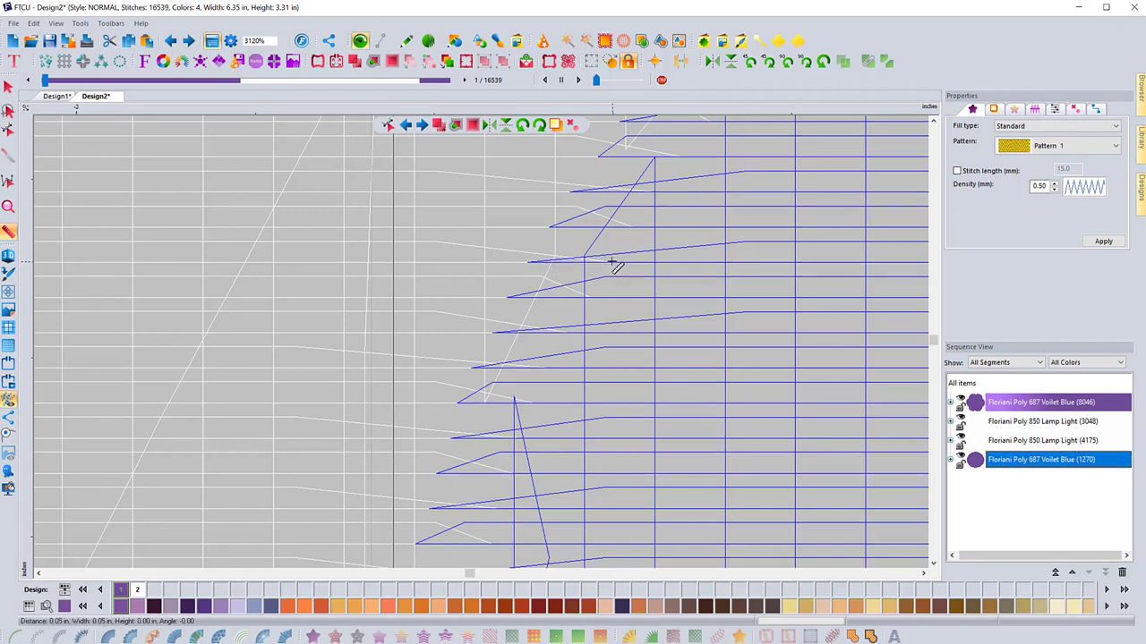
Switch the ruler units to millimetres and measure the stitch overlap at the circle's edge again.
{"action": "right_click", "coordinate": [689, 110]}
{"action": "left_click", "coordinate": [718, 120]}
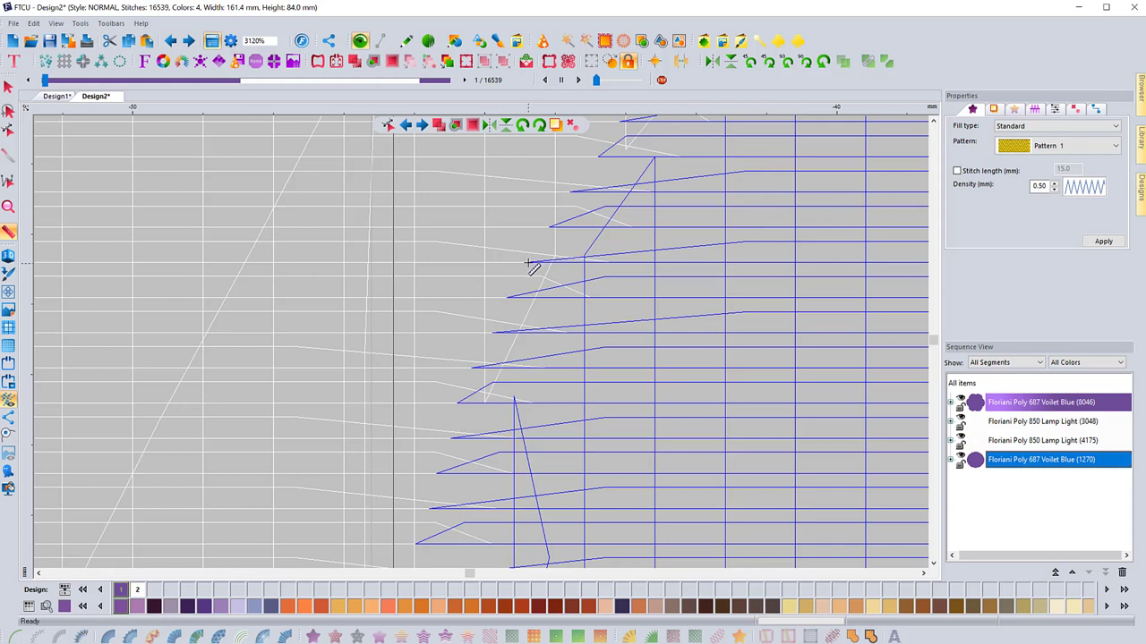
{"action": "left_click_drag", "start_coordinate": [528, 263], "coordinate": [605, 262]}
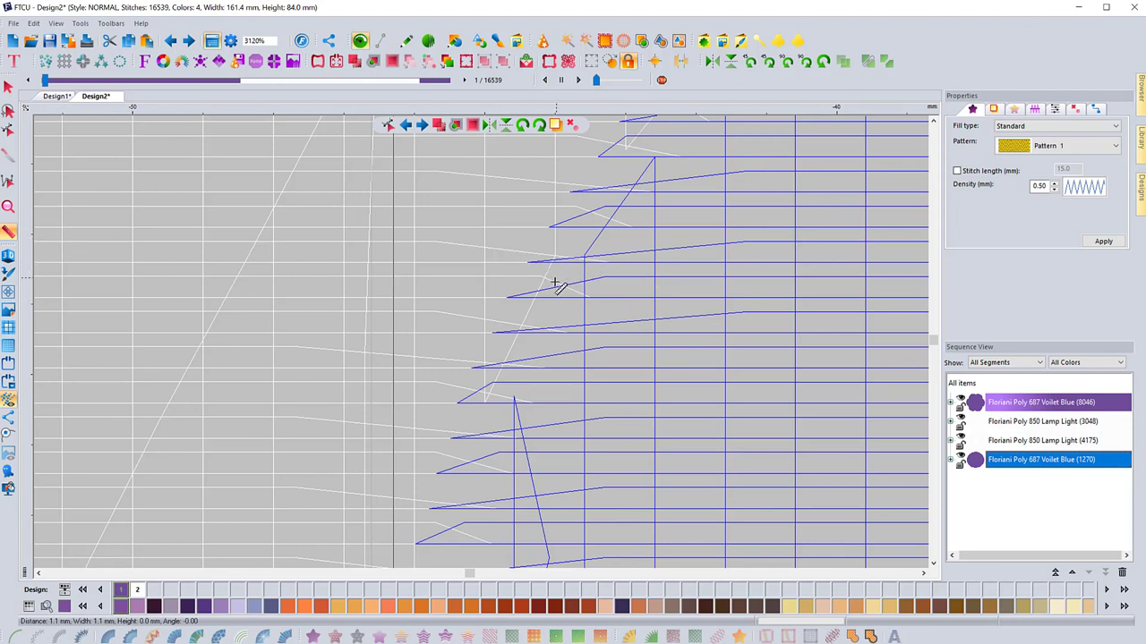
{"action": "left_click", "coordinate": [8, 206]}
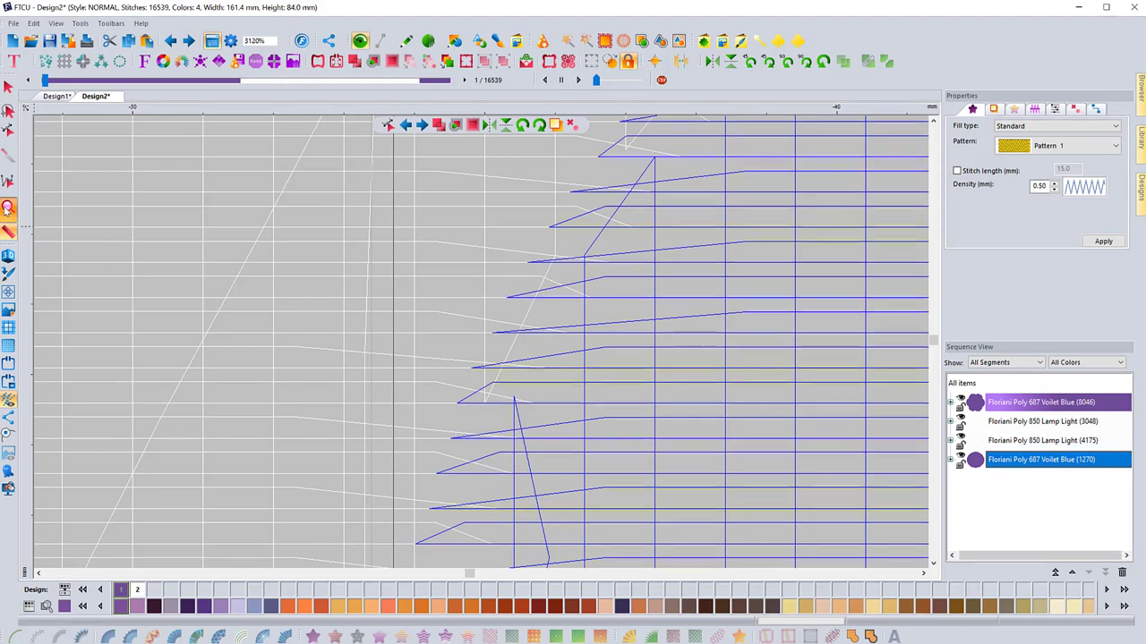
{"action": "left_click", "coordinate": [8, 207]}
{"action": "left_click", "coordinate": [197, 175]}
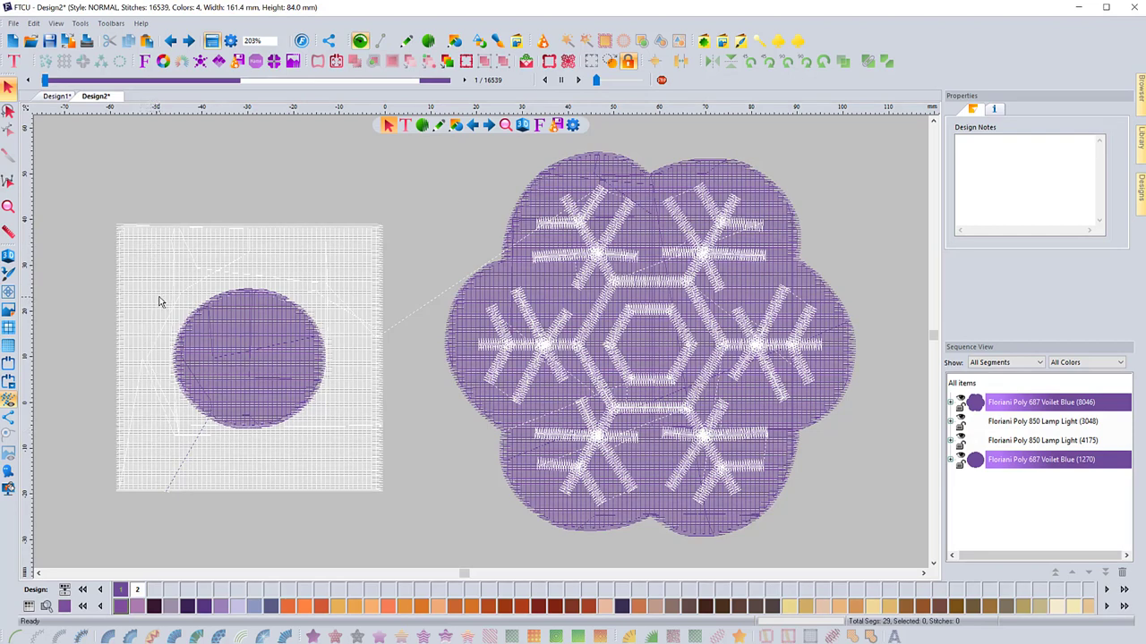
Undo the overlapped-stitch removal, and try shifting the circle across the white square before undoing that shift.
{"action": "left_click", "coordinate": [170, 42]}
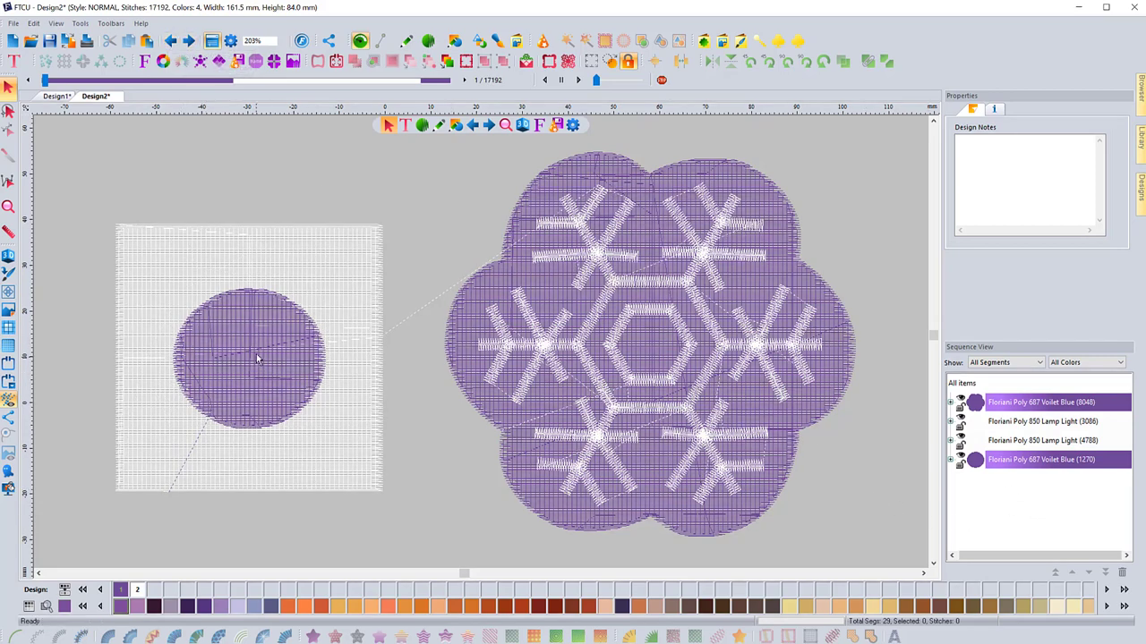
{"action": "left_click_drag", "start_coordinate": [252, 367], "coordinate": [320, 361]}
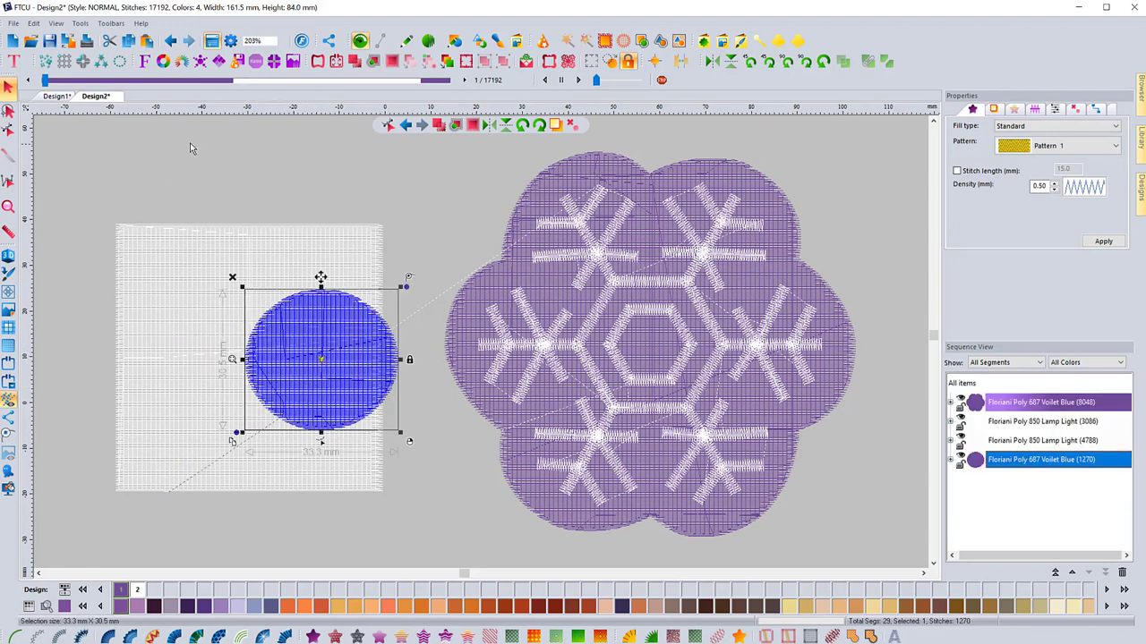
{"action": "left_click", "coordinate": [182, 63]}
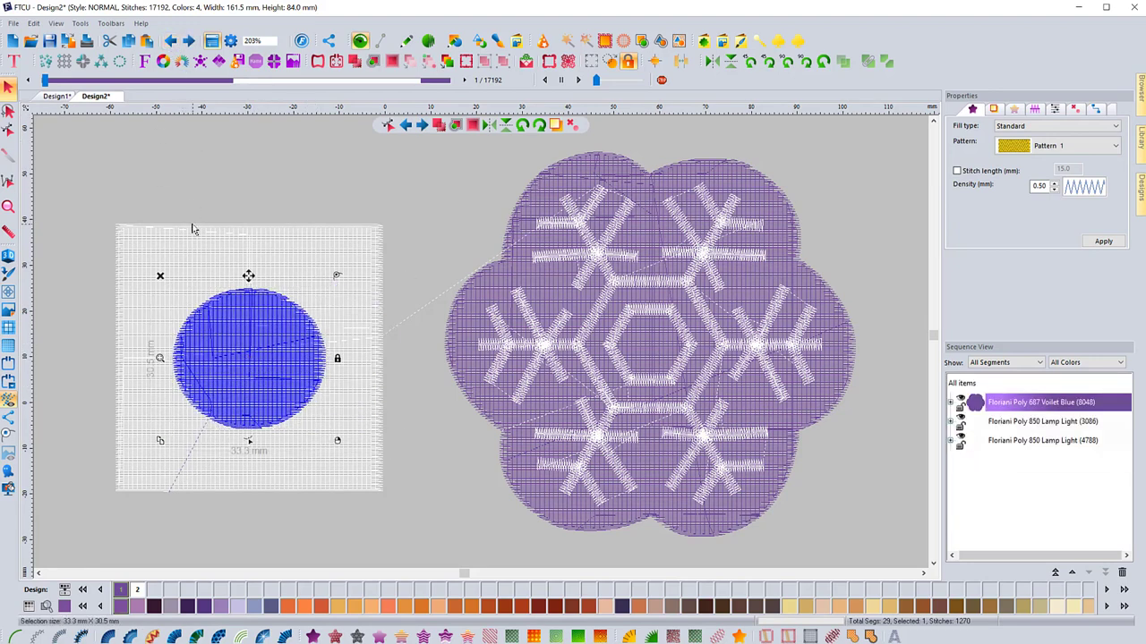
Move the white square's entry point to its top-right corner and its exit point to its bottom-left corner.
{"action": "left_click", "coordinate": [221, 450]}
{"action": "left_click", "coordinate": [248, 504]}
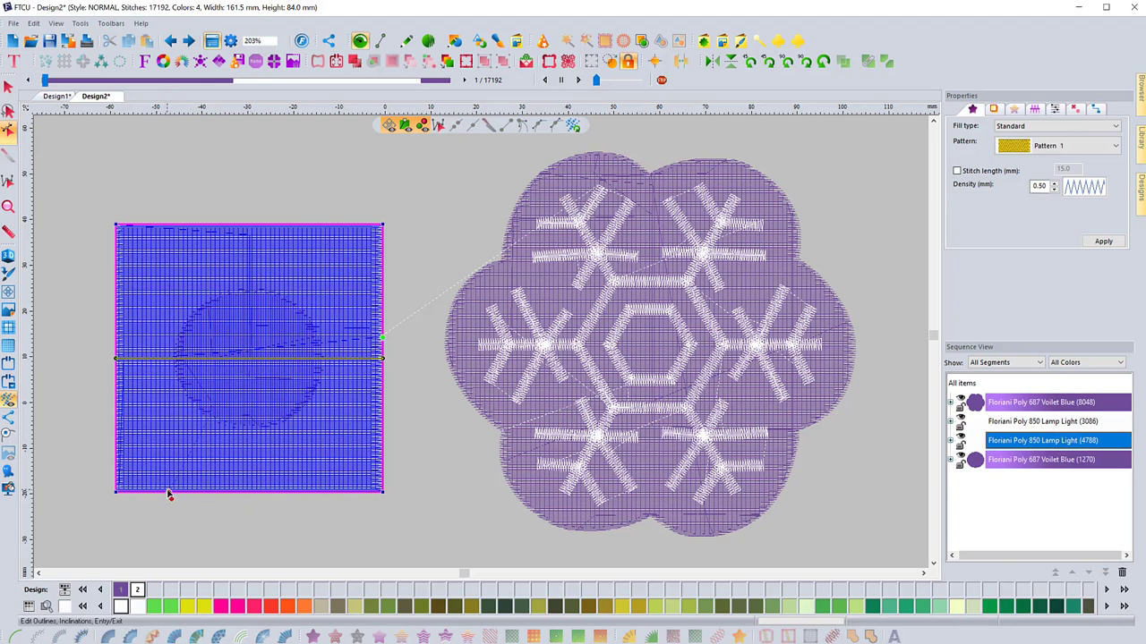
{"action": "left_click", "coordinate": [416, 207]}
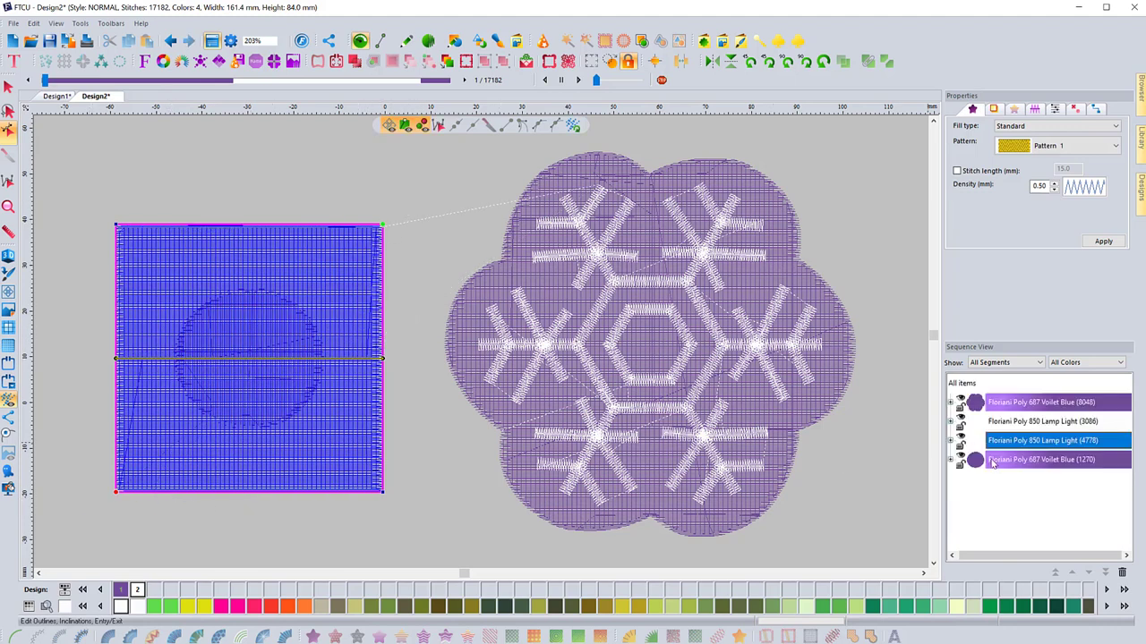
Move the purple circle's entry point to its bottom centre and its exit point to its top centre.
{"action": "left_click", "coordinate": [992, 460]}
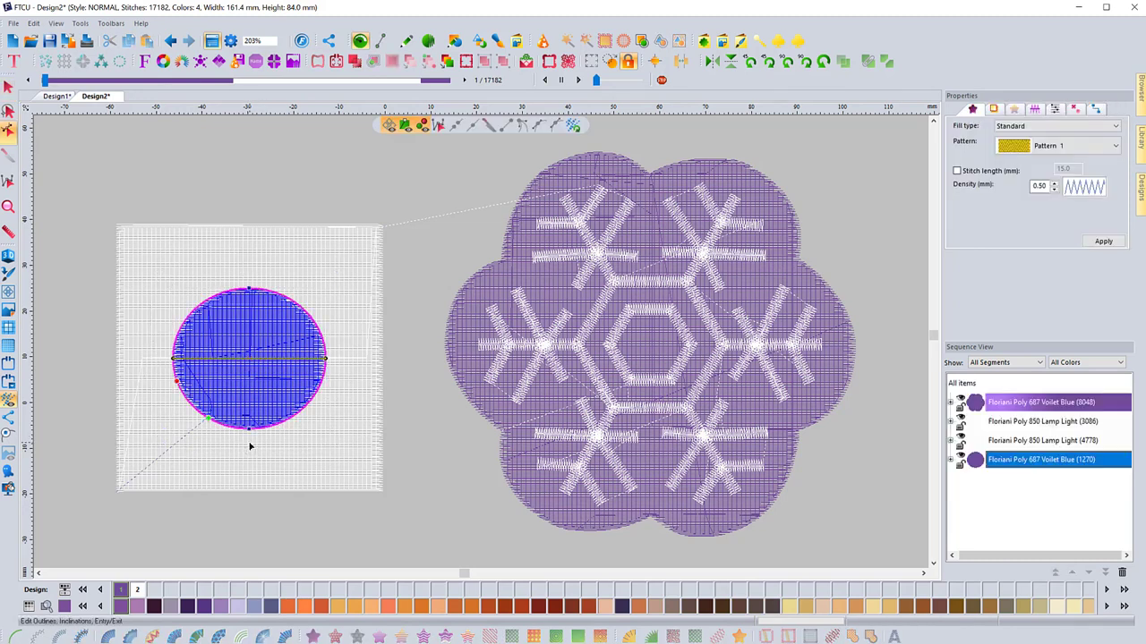
{"action": "left_click_drag", "start_coordinate": [213, 421], "coordinate": [250, 445]}
{"action": "left_click", "coordinate": [250, 444]}
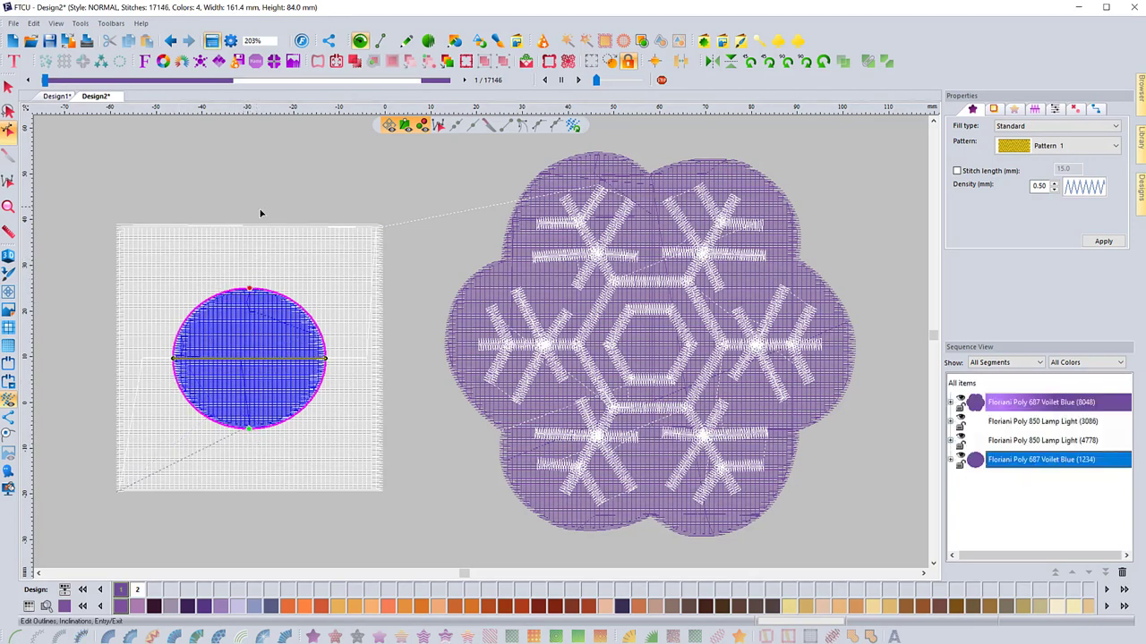
{"action": "left_click", "coordinate": [1012, 444]}
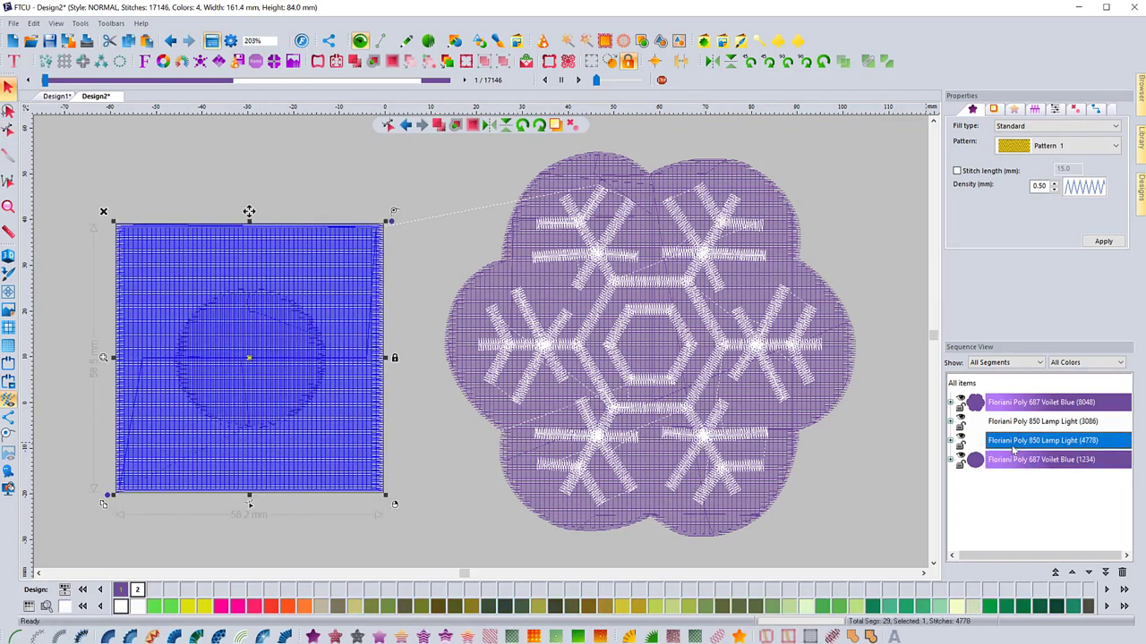
{"action": "left_click", "coordinate": [1012, 459]}
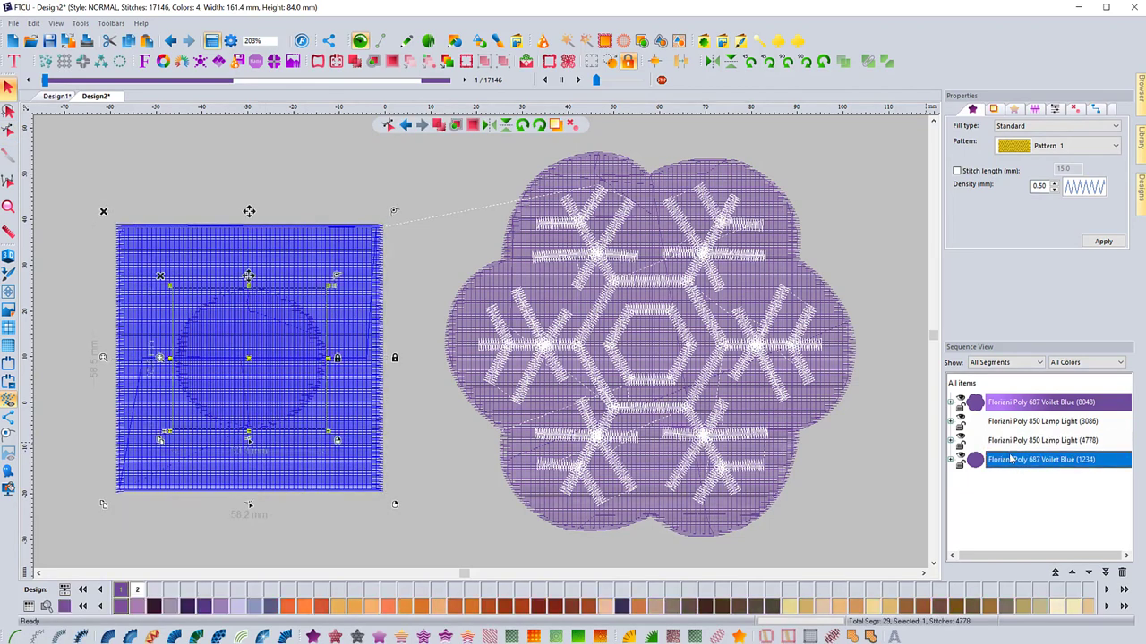
{"action": "right_click", "coordinate": [293, 360]}
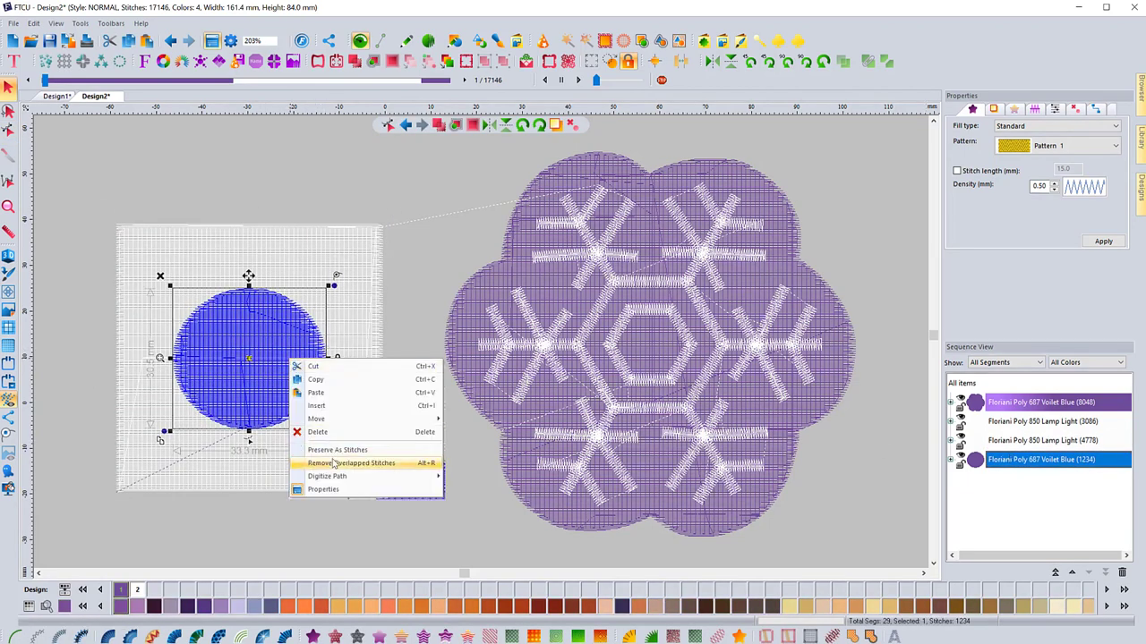
{"action": "left_click", "coordinate": [465, 514]}
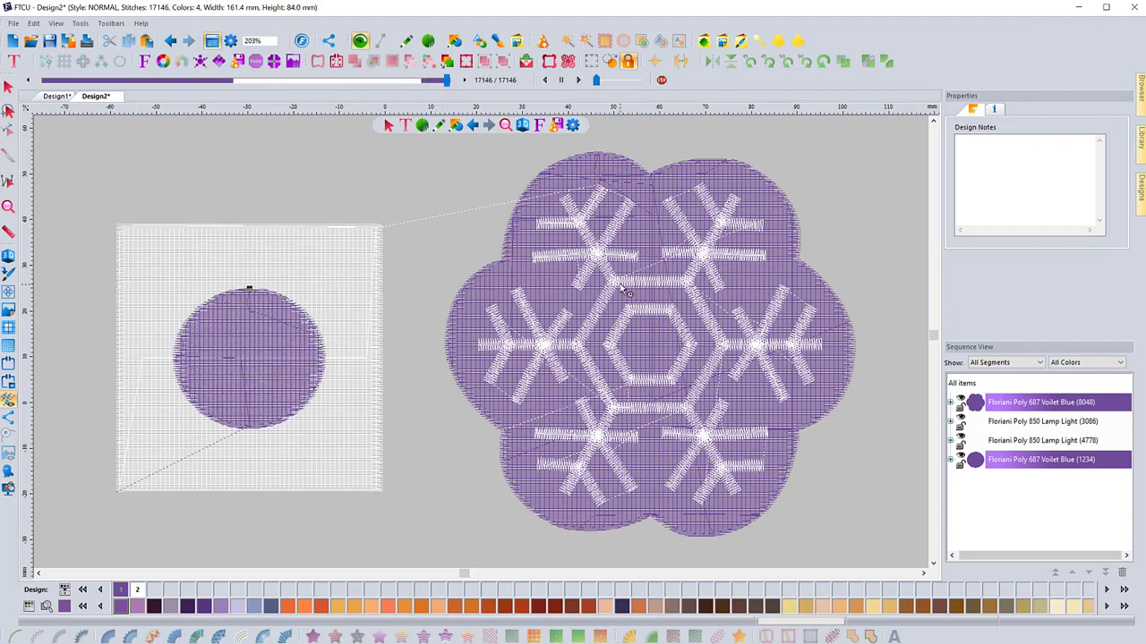
Remove the overlapped stitches beneath the purple circle with an allowed overlap distance of 1 mm.
{"action": "left_click", "coordinate": [999, 462]}
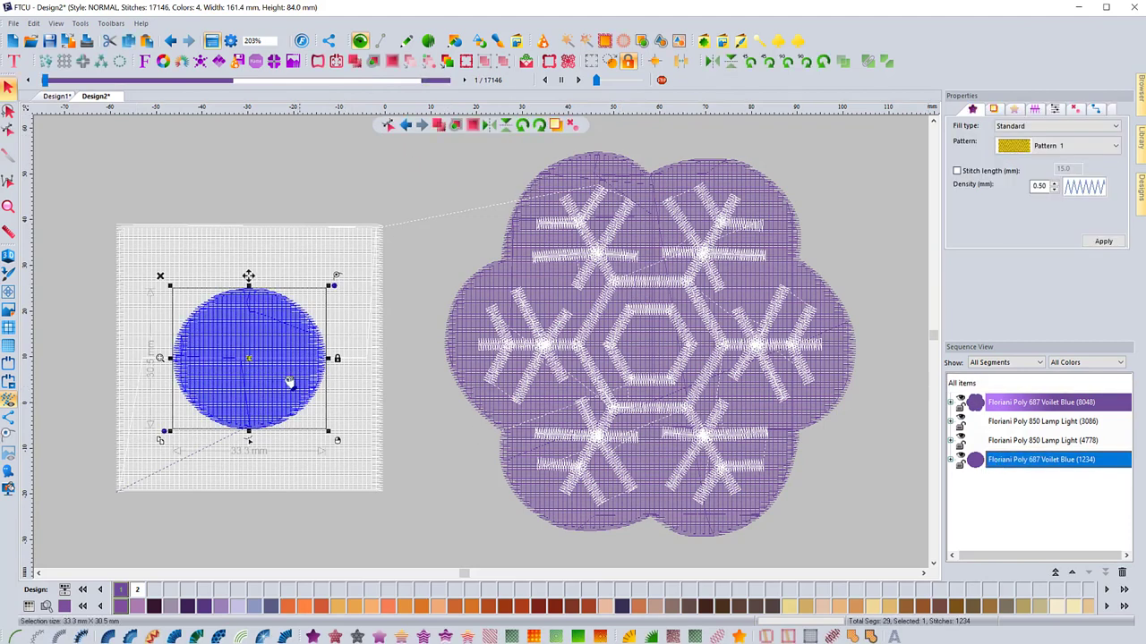
{"action": "right_click", "coordinate": [250, 363]}
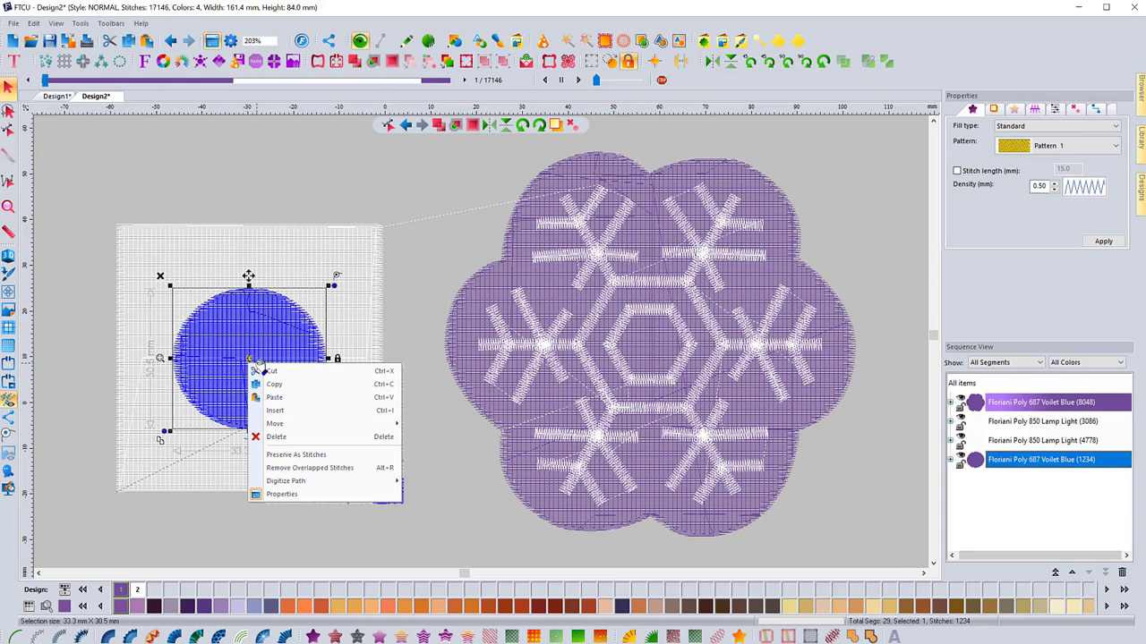
{"action": "left_click", "coordinate": [298, 471]}
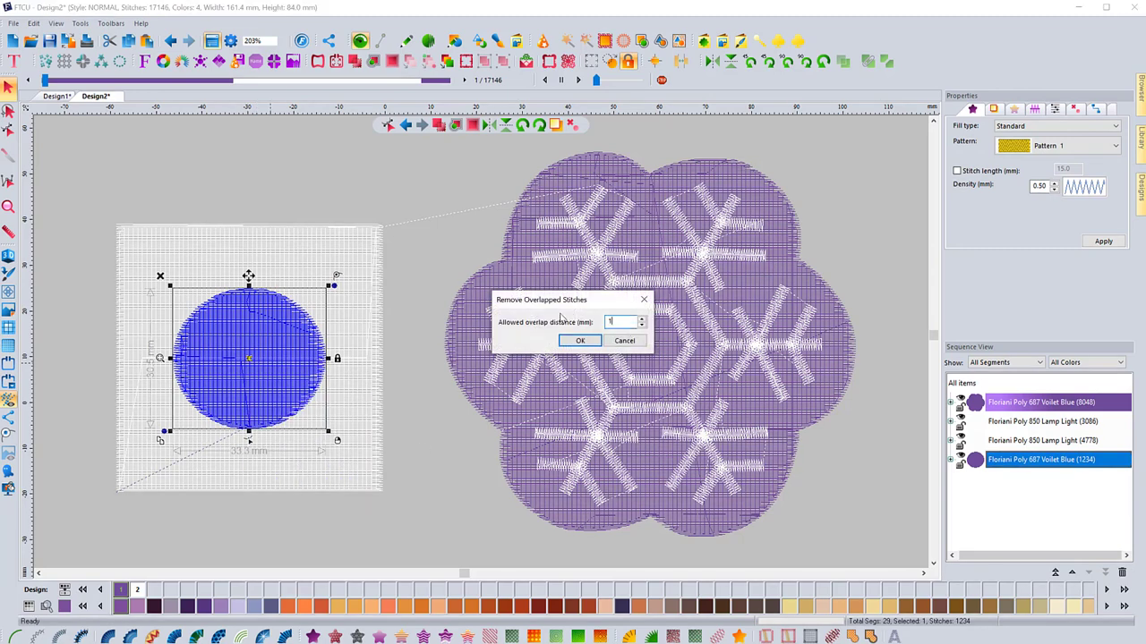
{"action": "left_click", "coordinate": [577, 341]}
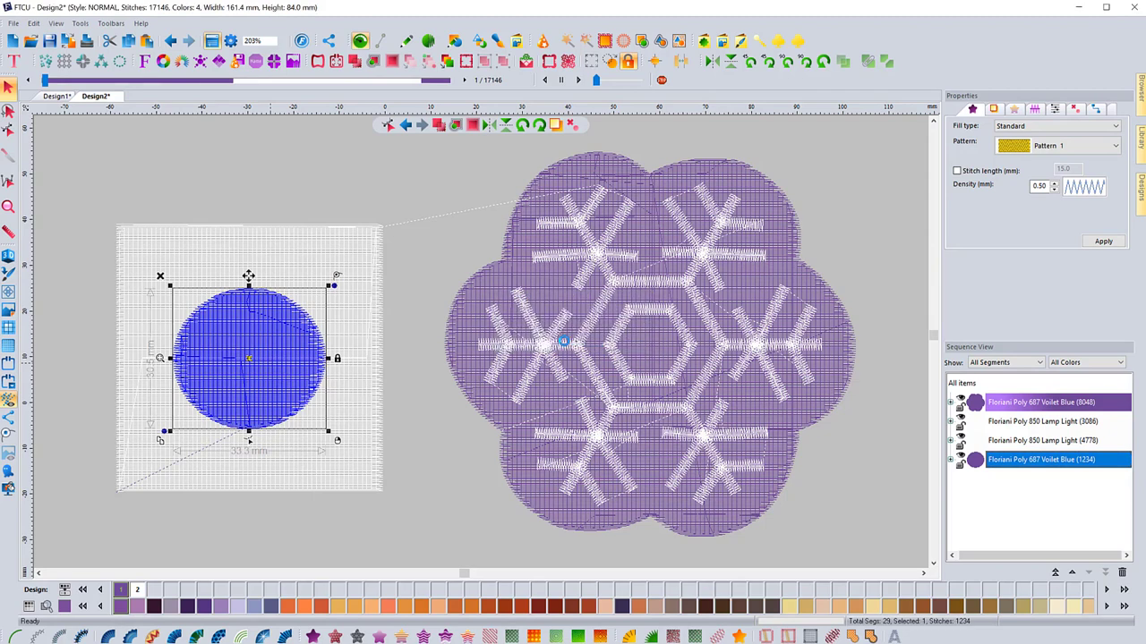
{"action": "left_click", "coordinate": [82, 343]}
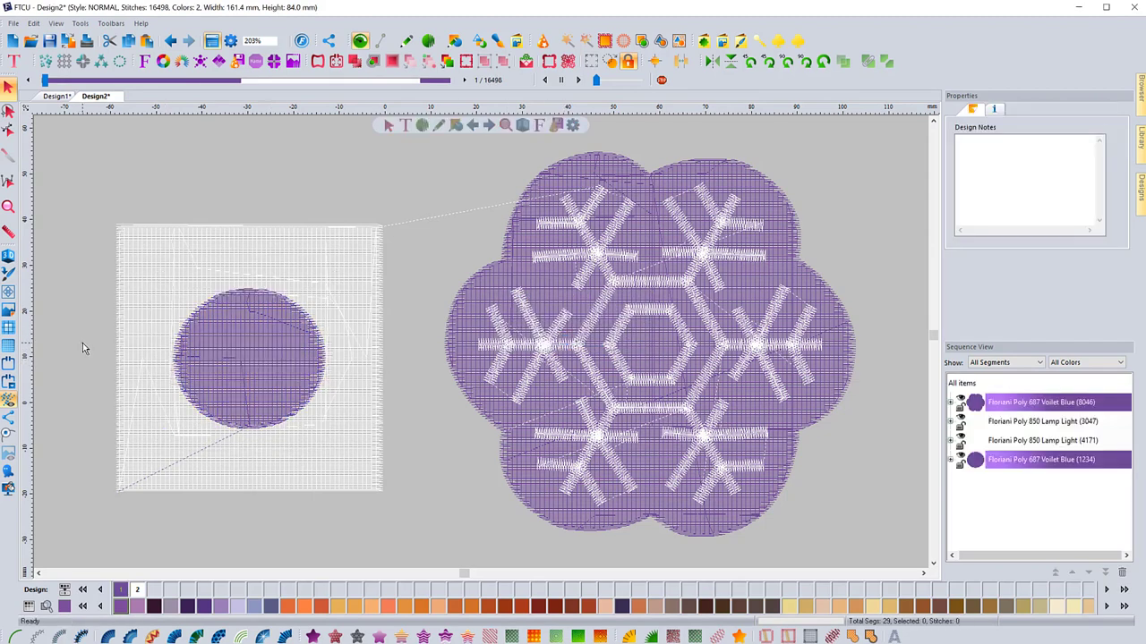
Try shifting the circle past the white square's right edge to expose the stitches beneath, and undo the shift.
{"action": "left_click", "coordinate": [249, 360]}
{"action": "left_click_drag", "start_coordinate": [250, 361], "coordinate": [348, 363]}
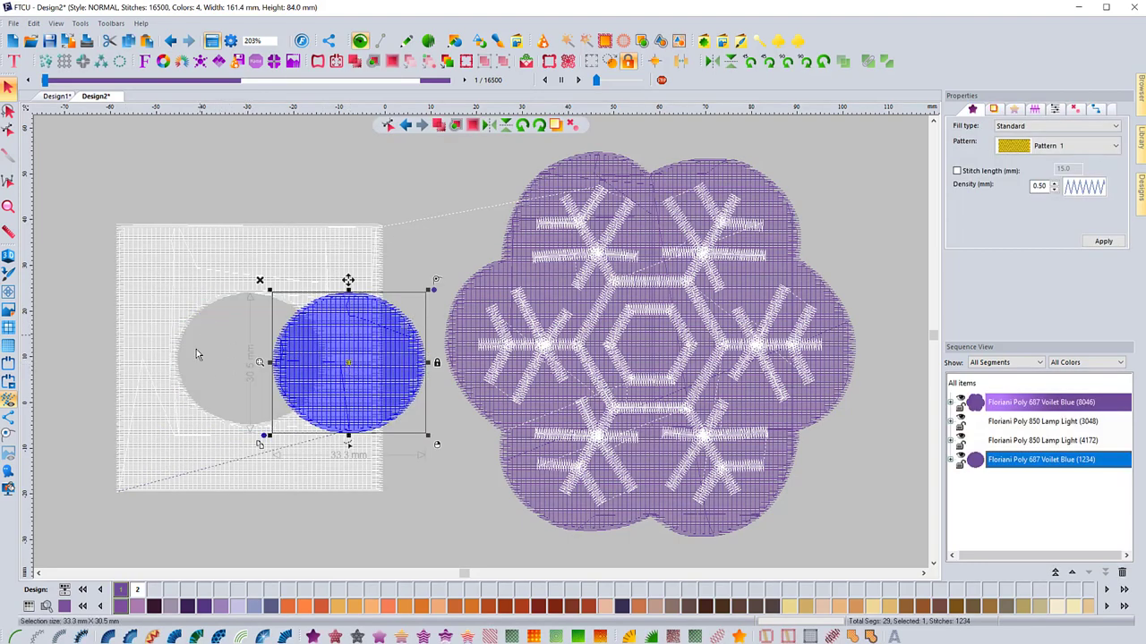
{"action": "left_click", "coordinate": [170, 40]}
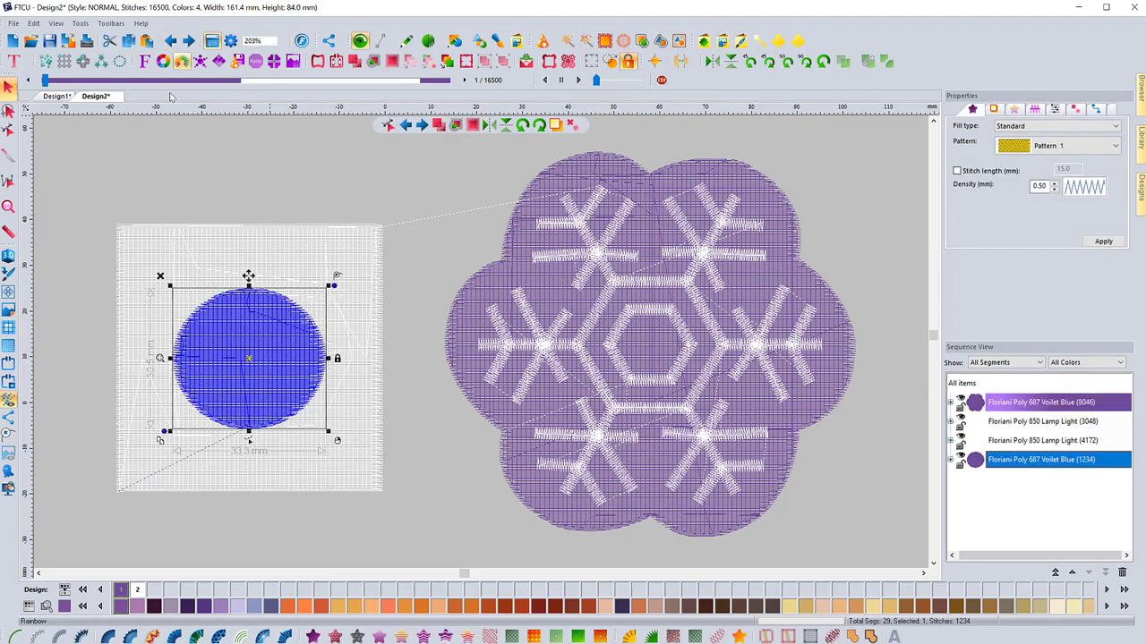
Run the stitch simulation through to the last stitch and turn on the 3D stitch display.
{"action": "left_click_drag", "start_coordinate": [45, 79], "coordinate": [382, 112]}
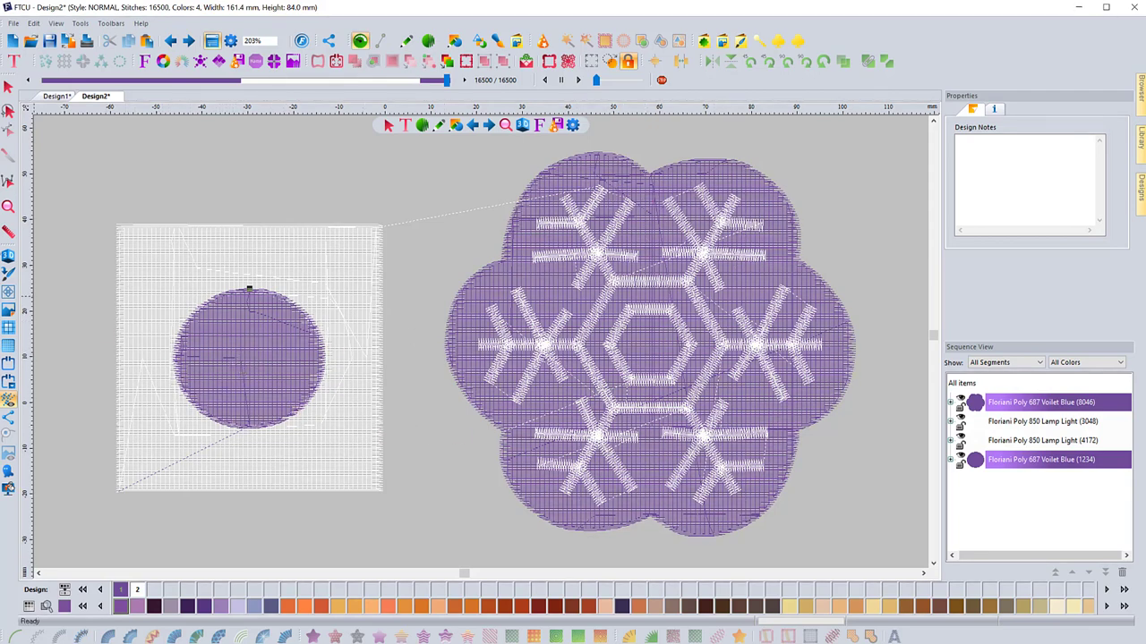
{"action": "left_click", "coordinate": [8, 256]}
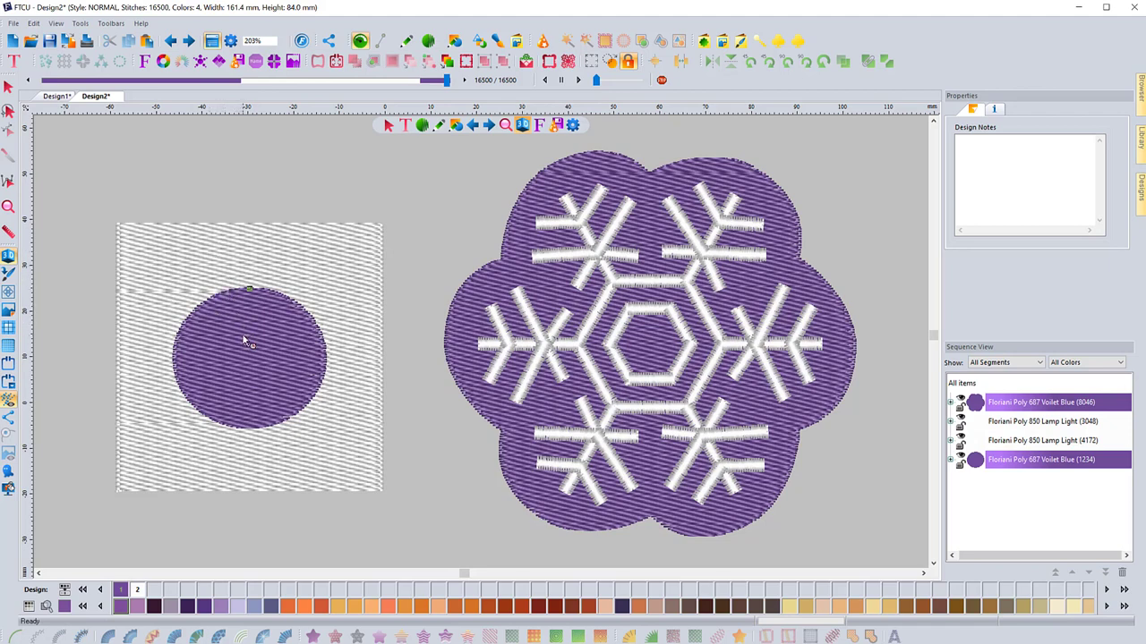
Alternate between undoing and redoing the overlapped-stitch removal to compare the white square's fill in both versions.
{"action": "left_click", "coordinate": [171, 43]}
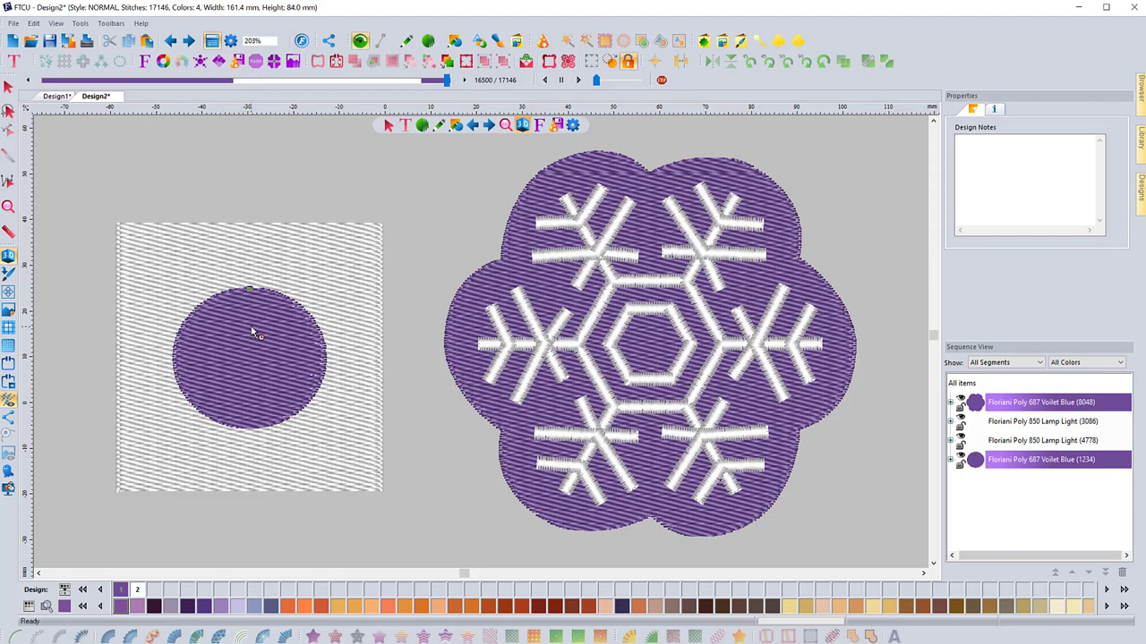
{"action": "left_click", "coordinate": [172, 41]}
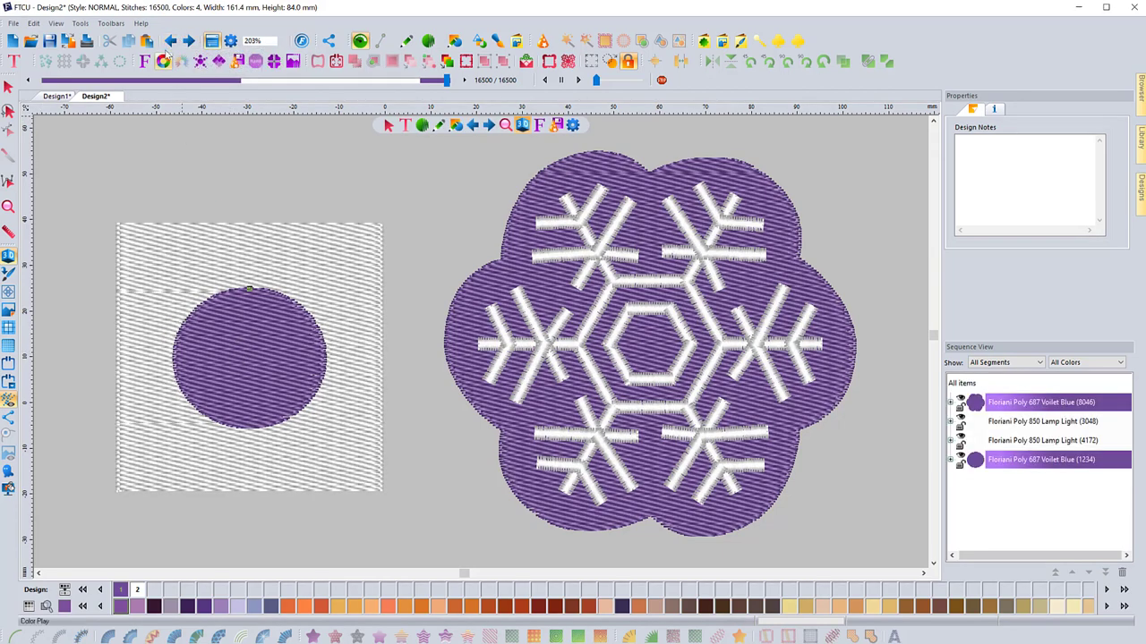
{"action": "key", "text": "ctrl+y"}
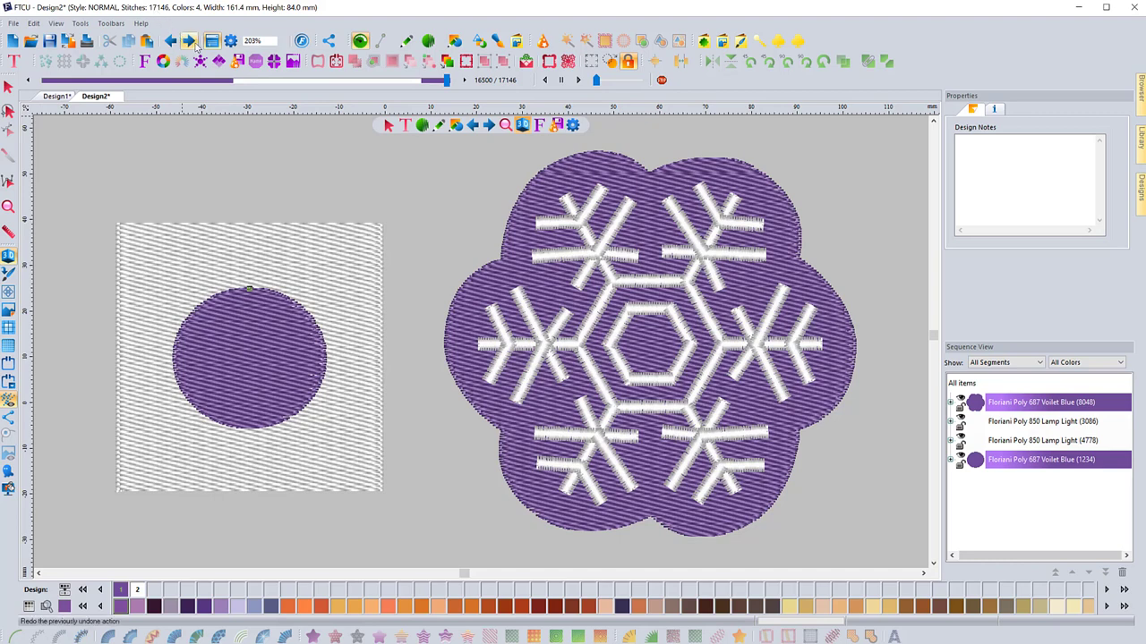
{"action": "left_click", "coordinate": [177, 40]}
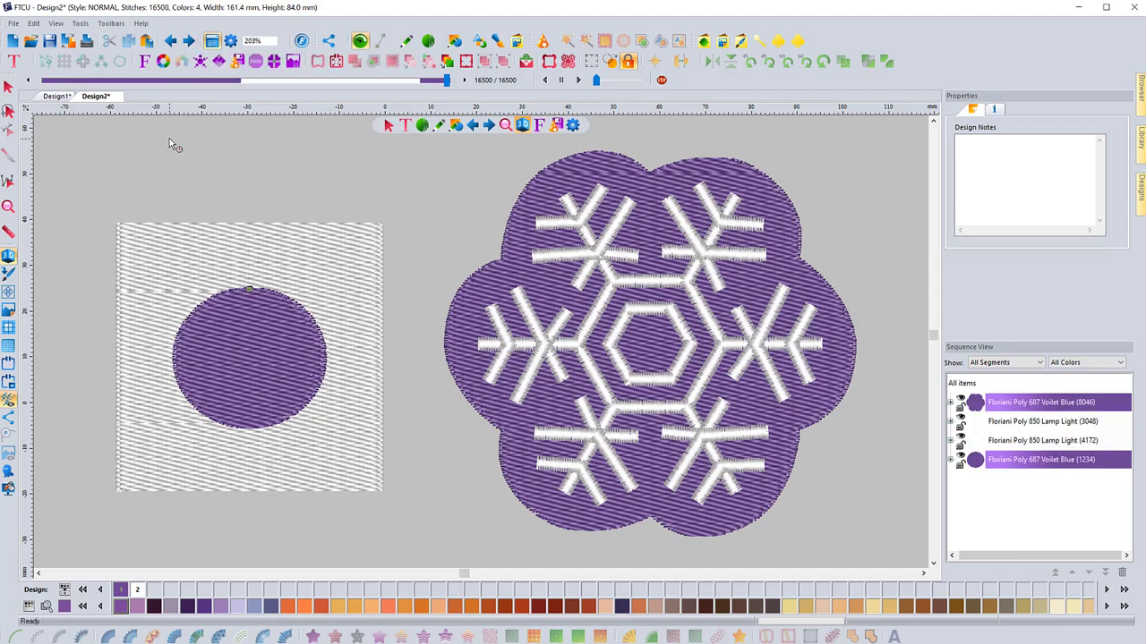
Undo the overlapped-stitch removal, leaving nothing selected in the design.
{"action": "left_click", "coordinate": [8, 86]}
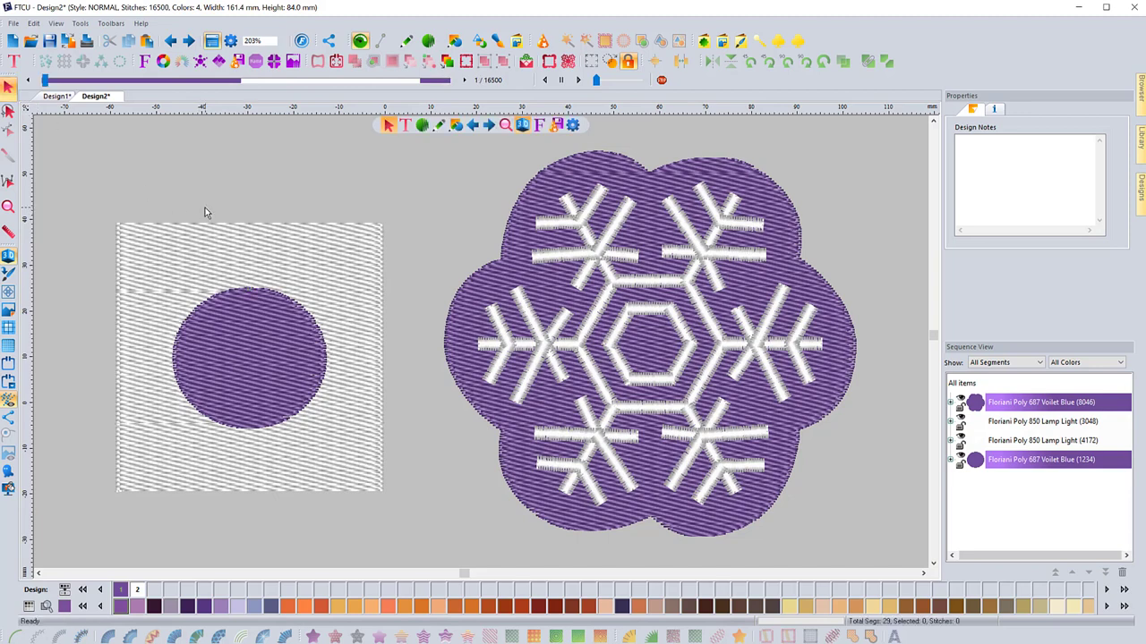
{"action": "scroll", "coordinate": [258, 321], "scroll_direction": "down", "scroll_amount": 3}
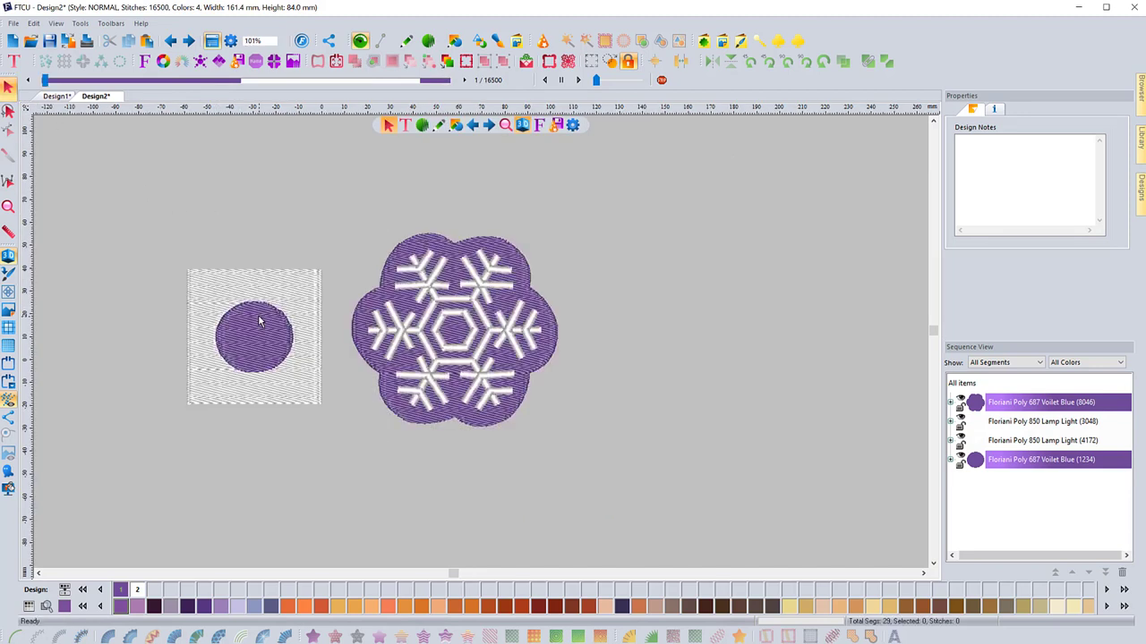
{"action": "left_click", "coordinate": [255, 327]}
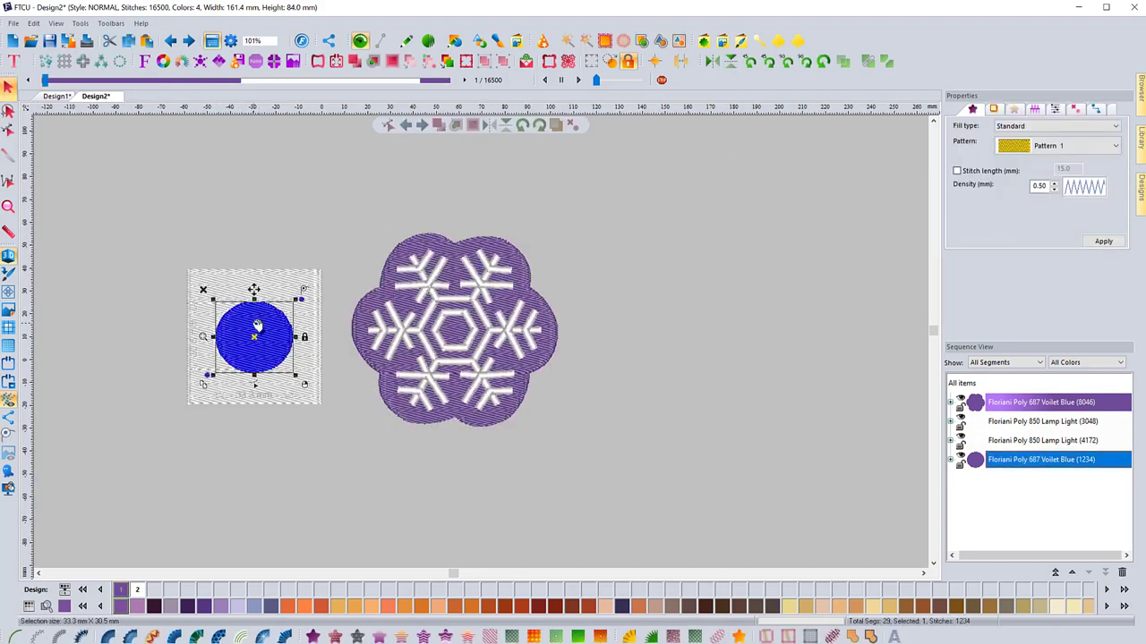
{"action": "left_click", "coordinate": [225, 237]}
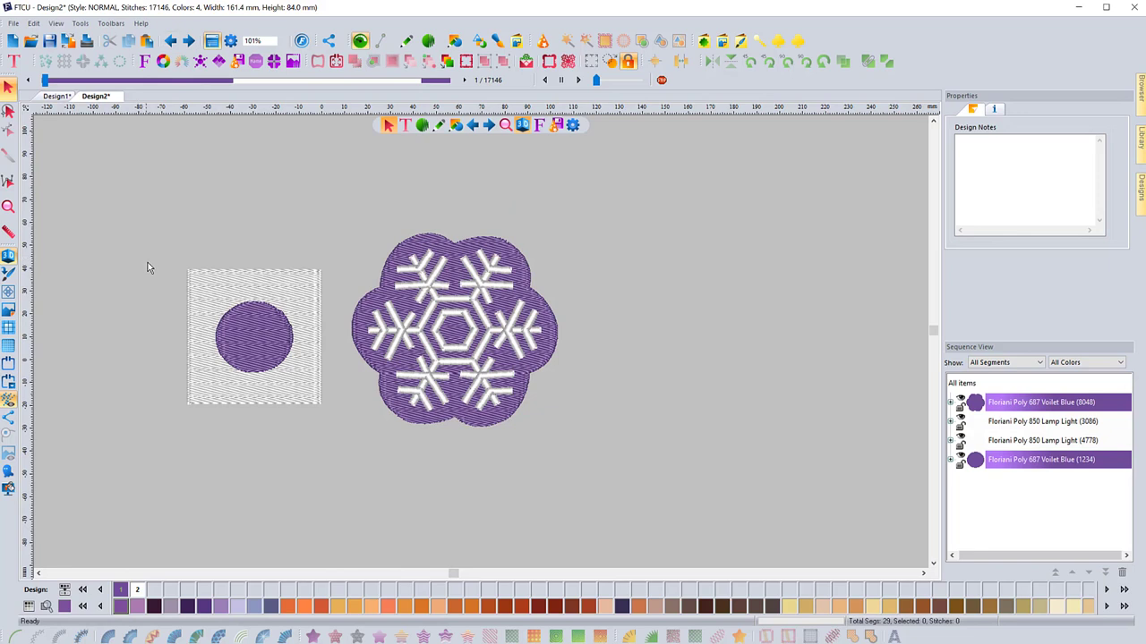
Duplicate the white square together with its circle and place the copy below the original pair.
{"action": "left_click_drag", "start_coordinate": [162, 260], "coordinate": [337, 447]}
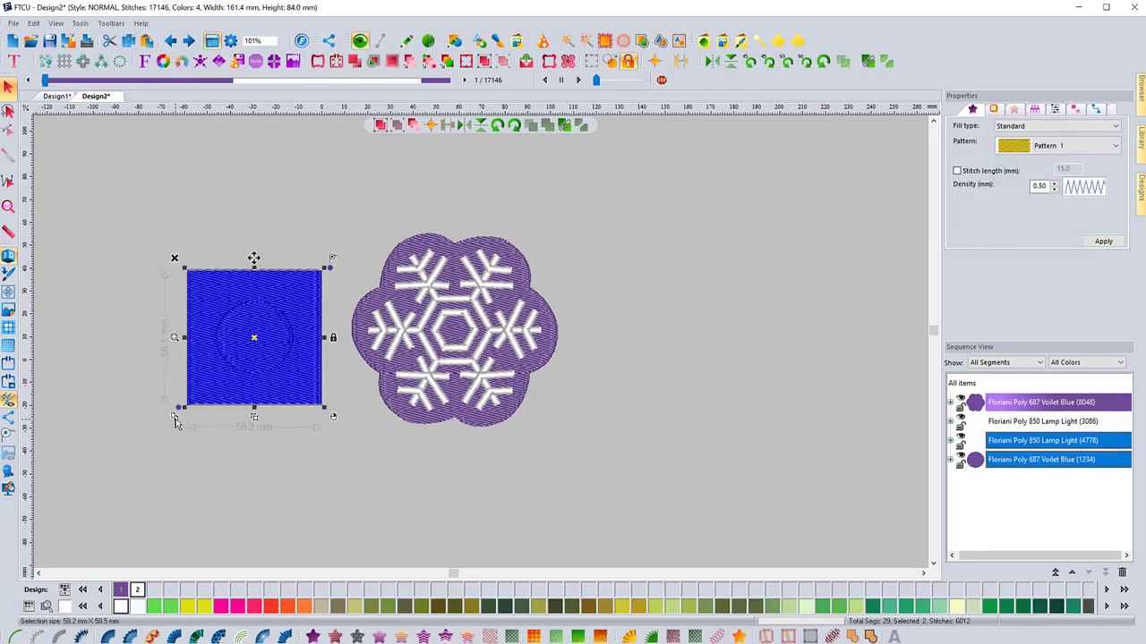
{"action": "key", "text": "ctrl+c"}
{"action": "key", "text": "ctrl+v"}
{"action": "left_click_drag", "start_coordinate": [269, 357], "coordinate": [310, 512]}
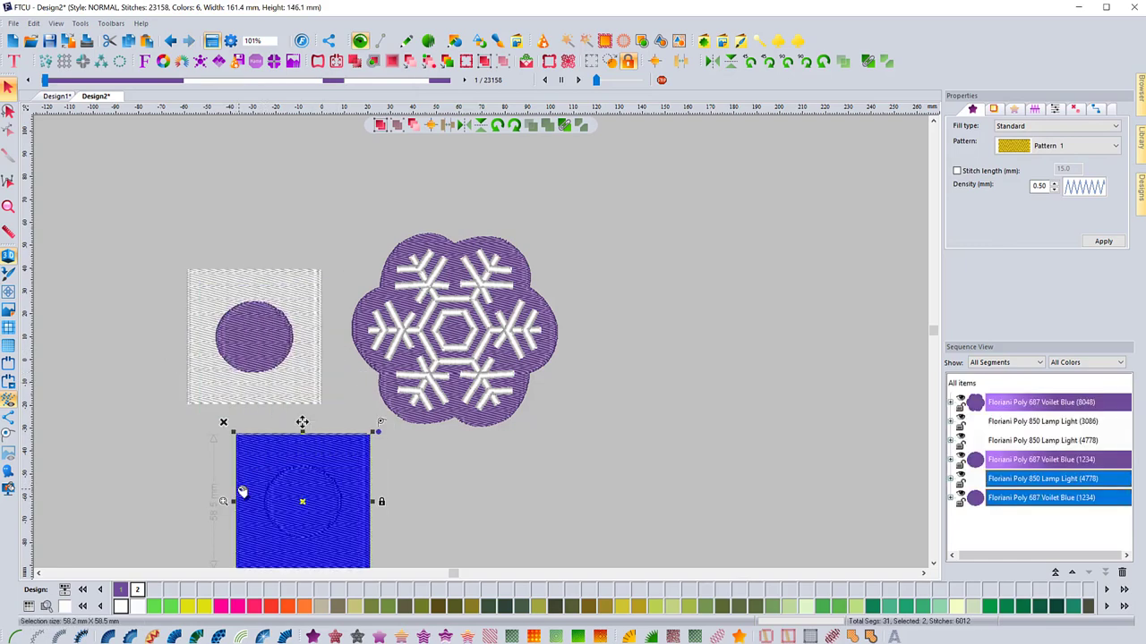
{"action": "key", "text": "F2"}
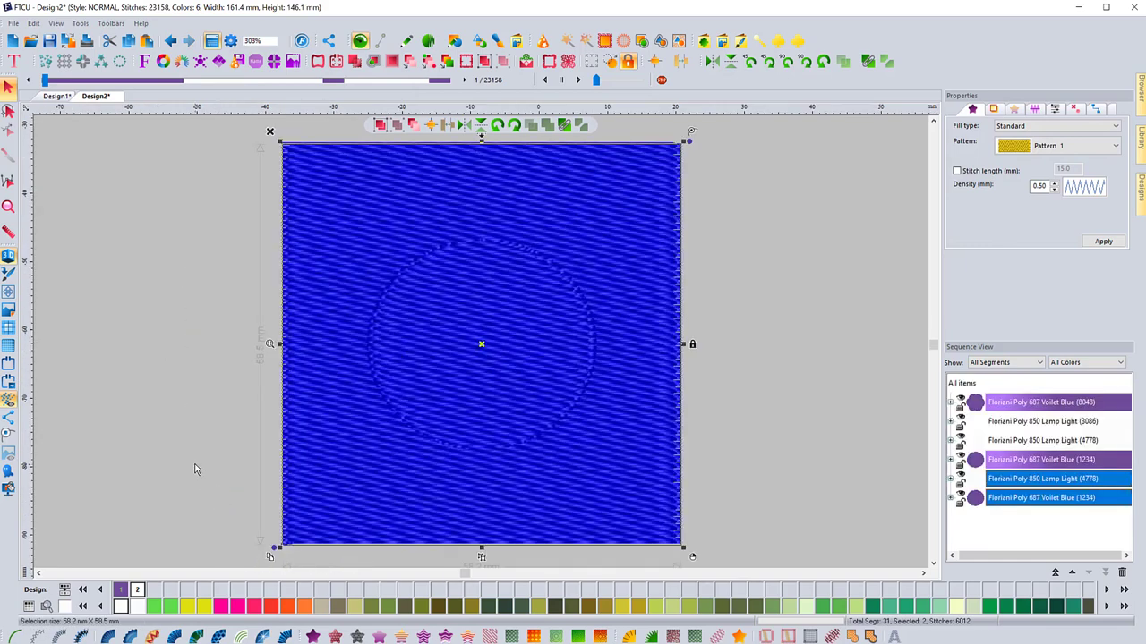
{"action": "key", "text": "Escape"}
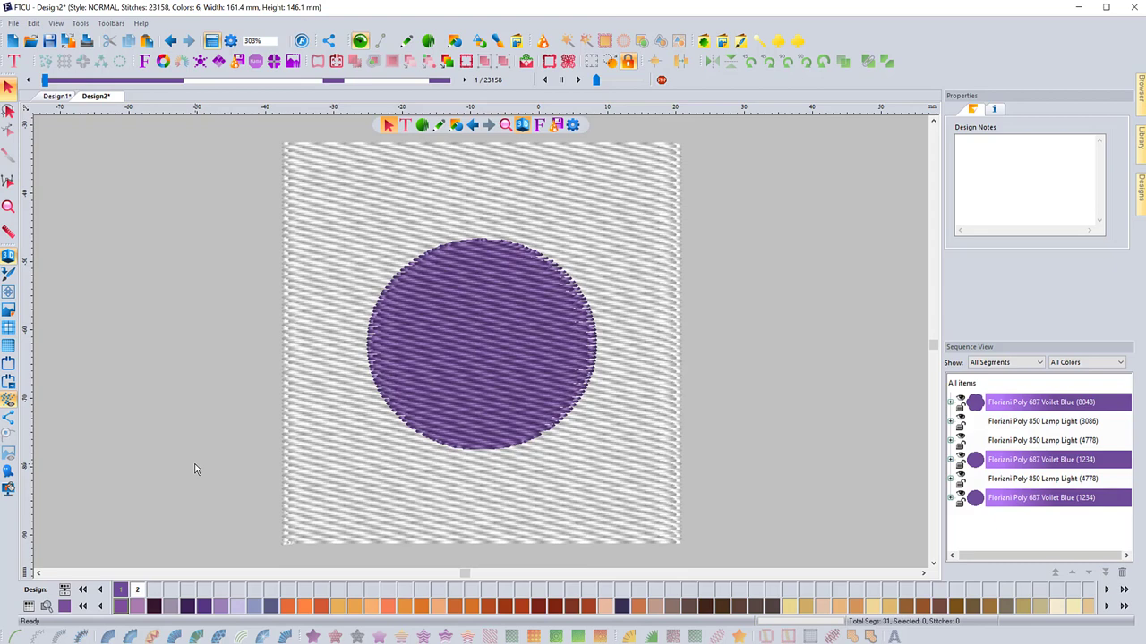
Try shifting the copied white square sideways from behind its circle, and undo the shift.
{"action": "left_click", "coordinate": [448, 373]}
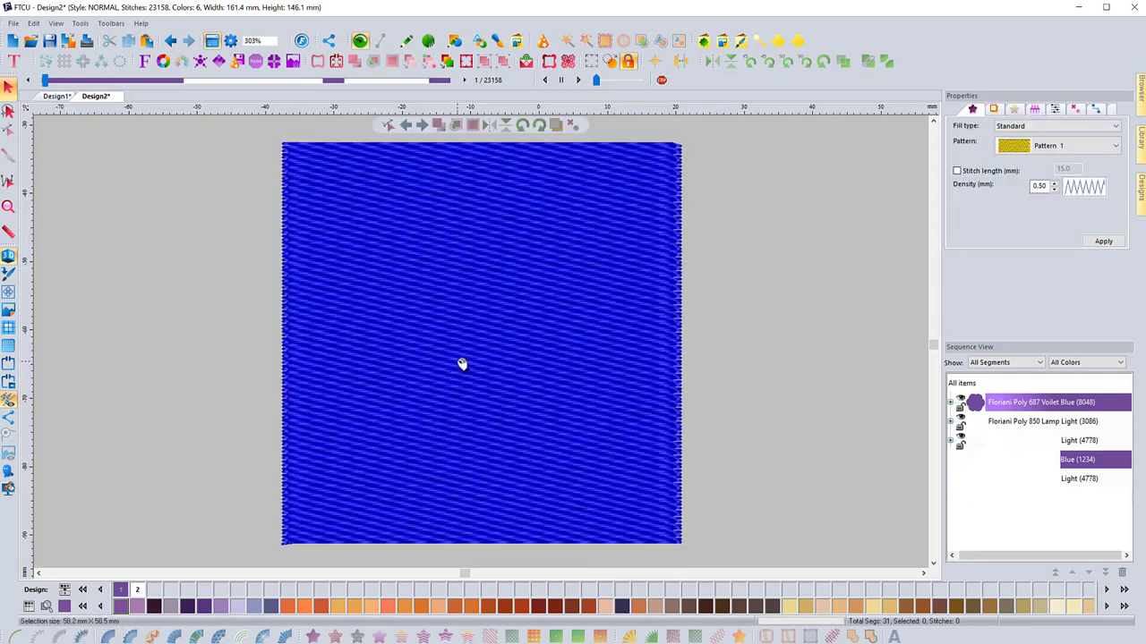
{"action": "left_click_drag", "start_coordinate": [481, 346], "coordinate": [315, 346]}
{"action": "key", "text": "ctrl+z"}
{"action": "left_click", "coordinate": [203, 311]}
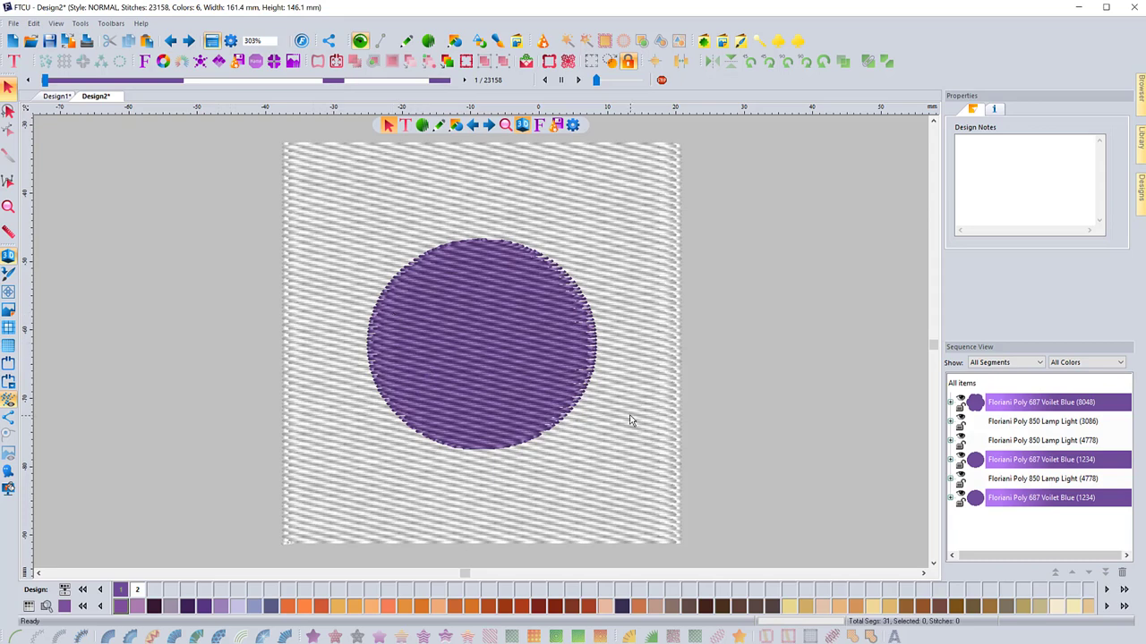
Convert the copied white square and its circle to plain stitches with Preserve As Stitches.
{"action": "left_click", "coordinate": [1010, 481]}
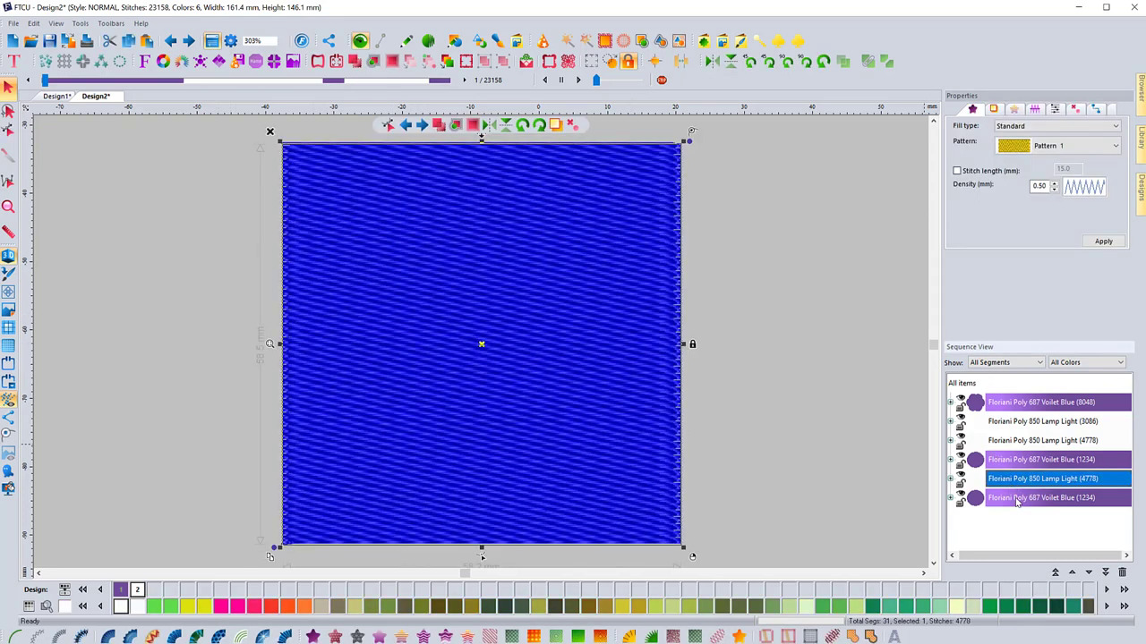
{"action": "left_click", "coordinate": [570, 384], "text": "ctrl"}
{"action": "right_click", "coordinate": [570, 384]}
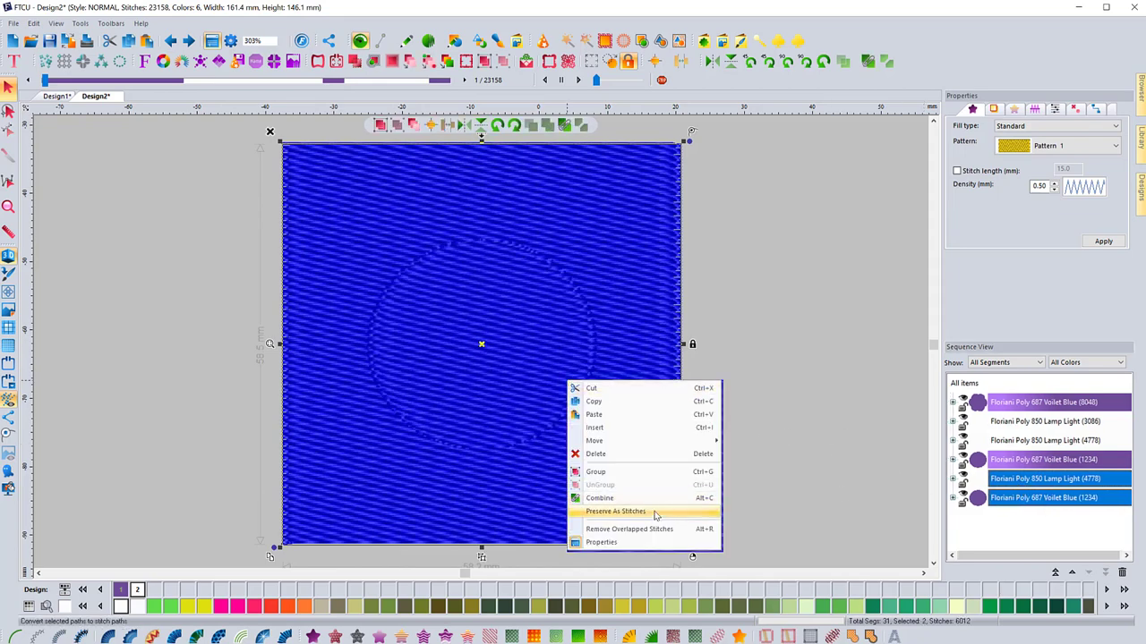
{"action": "left_click", "coordinate": [623, 512]}
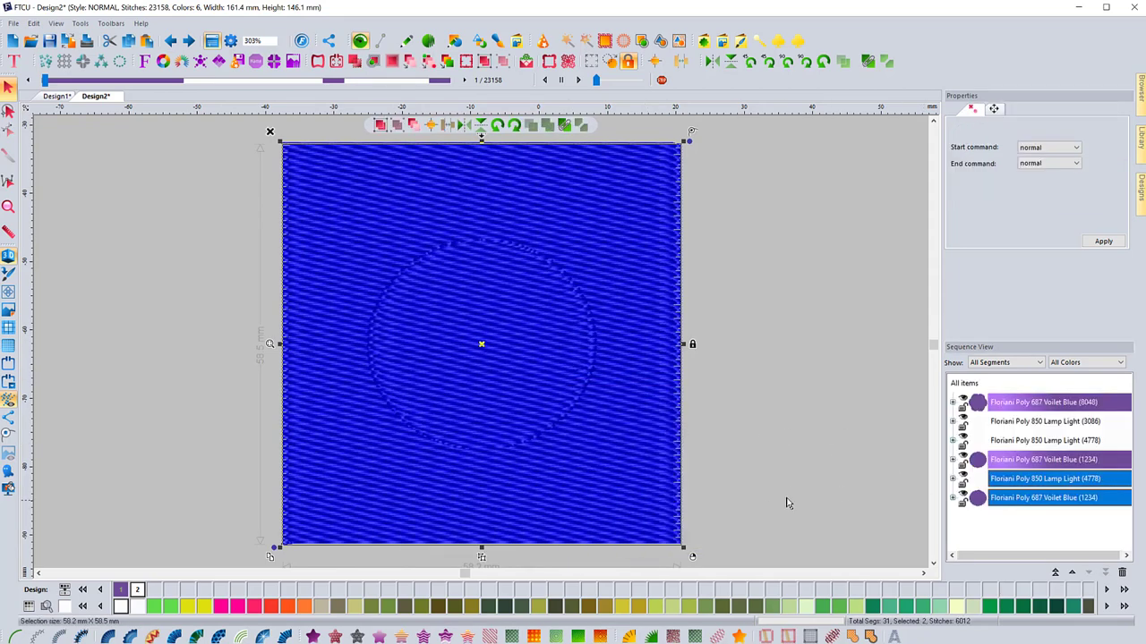
{"action": "left_click", "coordinate": [782, 470]}
Expand the converted white square's sequence entry and move its stitch block to the right, partly off the circle.
{"action": "left_click", "coordinate": [951, 479]}
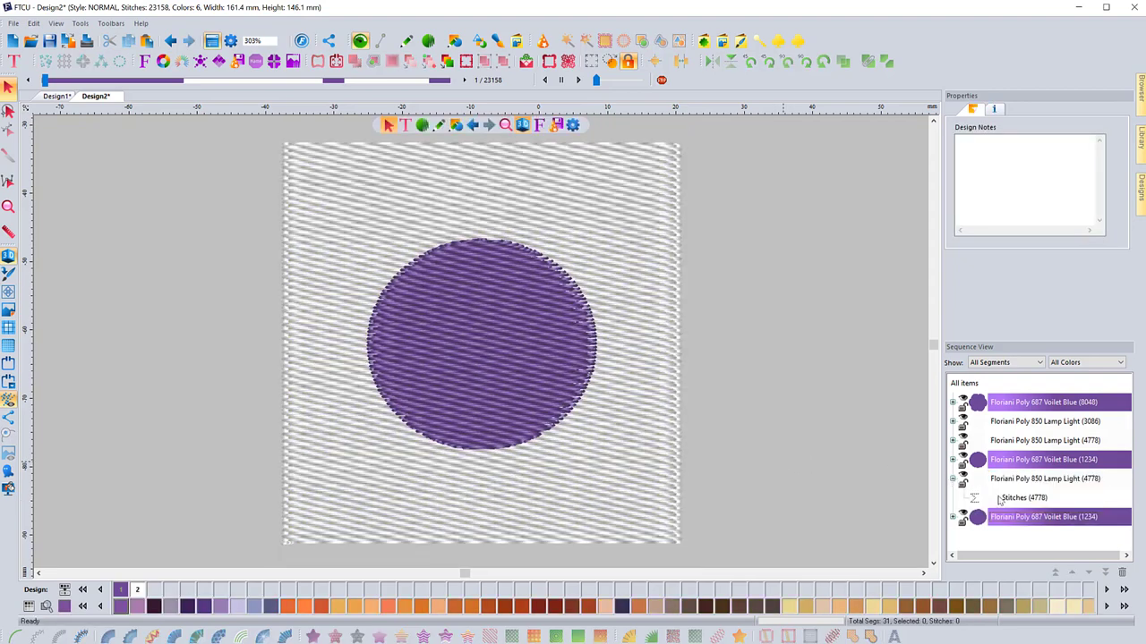
{"action": "left_click", "coordinate": [1024, 498]}
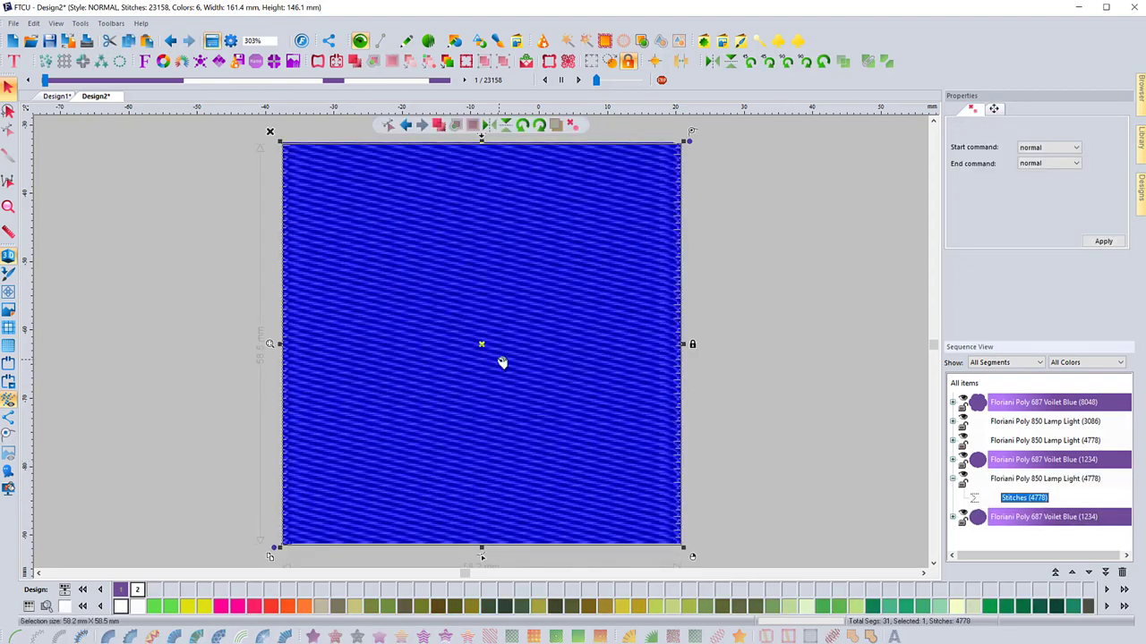
{"action": "left_click_drag", "start_coordinate": [560, 340], "coordinate": [734, 337]}
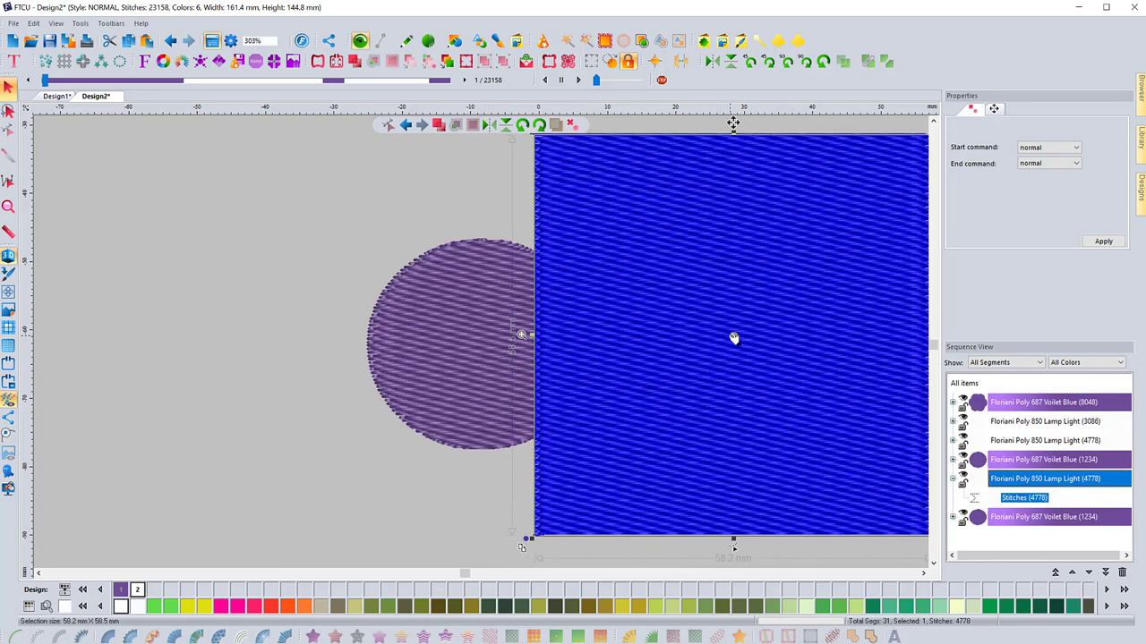
Undo the white stitch block's move, and try moving the copied circle's stitch block off the square before undoing that shift too.
{"action": "key", "text": "ctrl+z"}
{"action": "left_click", "coordinate": [840, 448]}
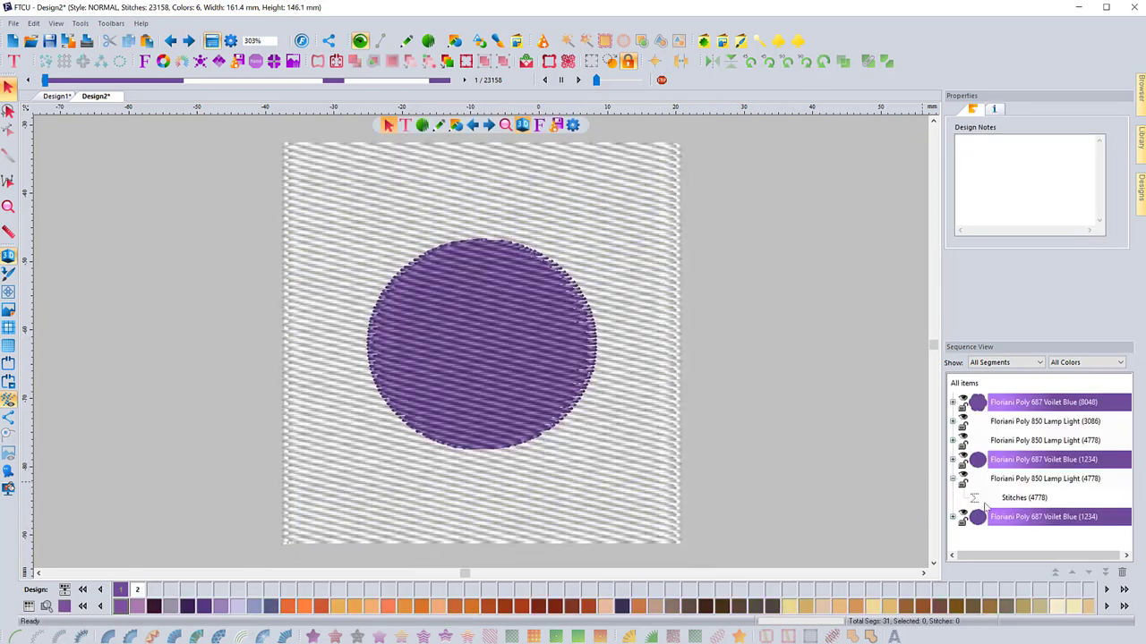
{"action": "left_click", "coordinate": [952, 517]}
{"action": "left_click", "coordinate": [1004, 537]}
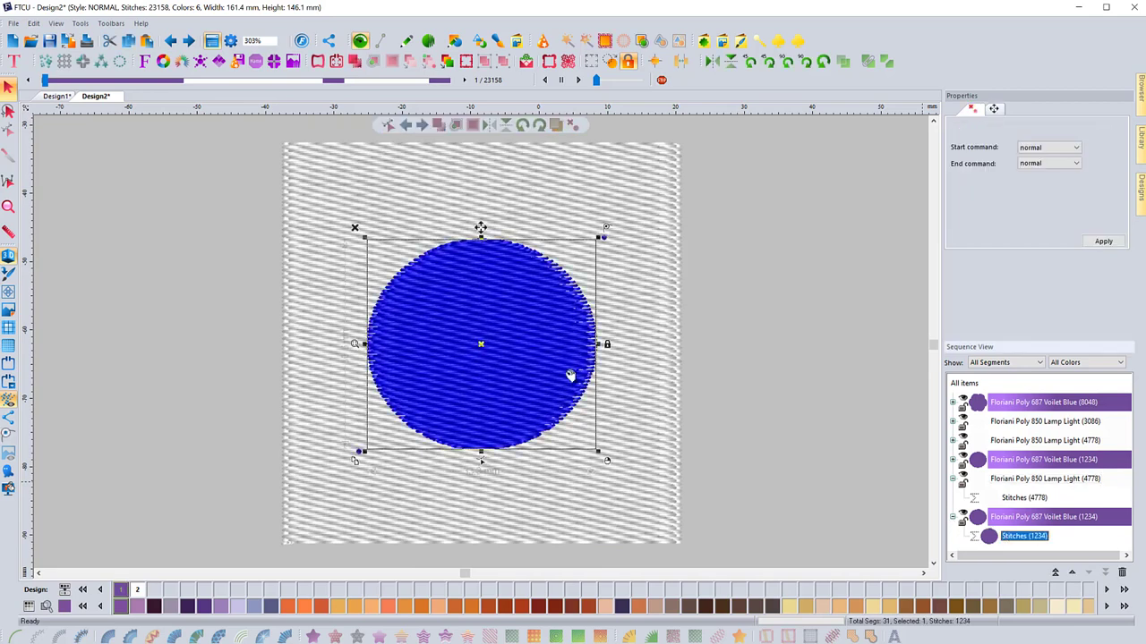
{"action": "left_click_drag", "start_coordinate": [499, 348], "coordinate": [743, 303]}
{"action": "key", "text": "ctrl+z"}
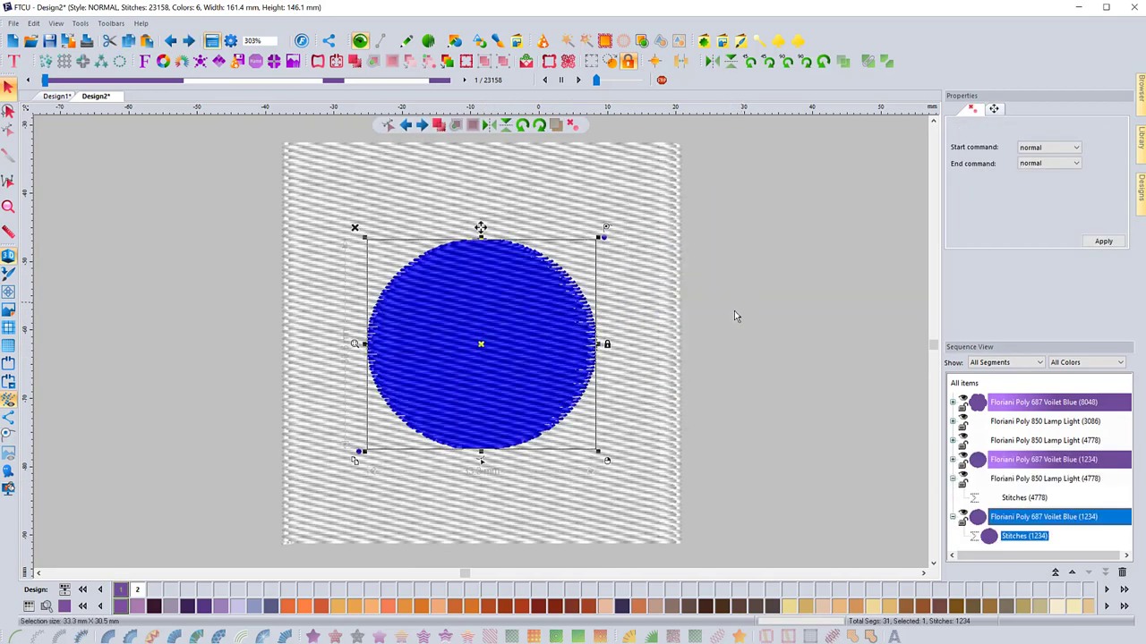
{"action": "left_click", "coordinate": [703, 354]}
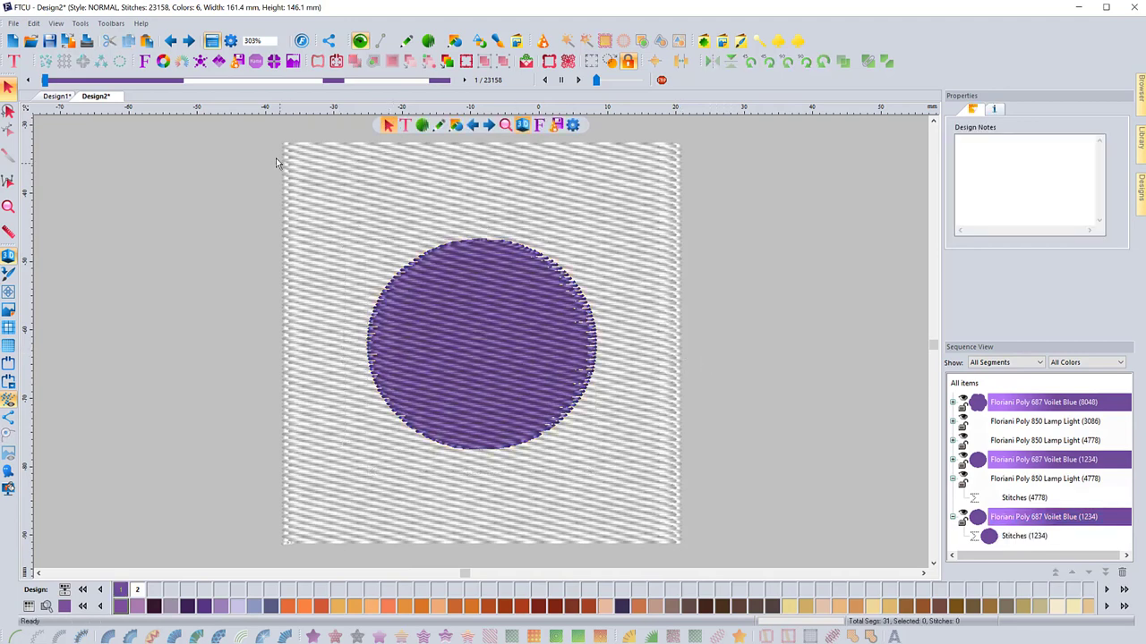
Convert the copied square's and circle's plain stitches with Convert to outlines.
{"action": "left_click_drag", "start_coordinate": [273, 140], "coordinate": [640, 504]}
{"action": "right_click", "coordinate": [632, 488]}
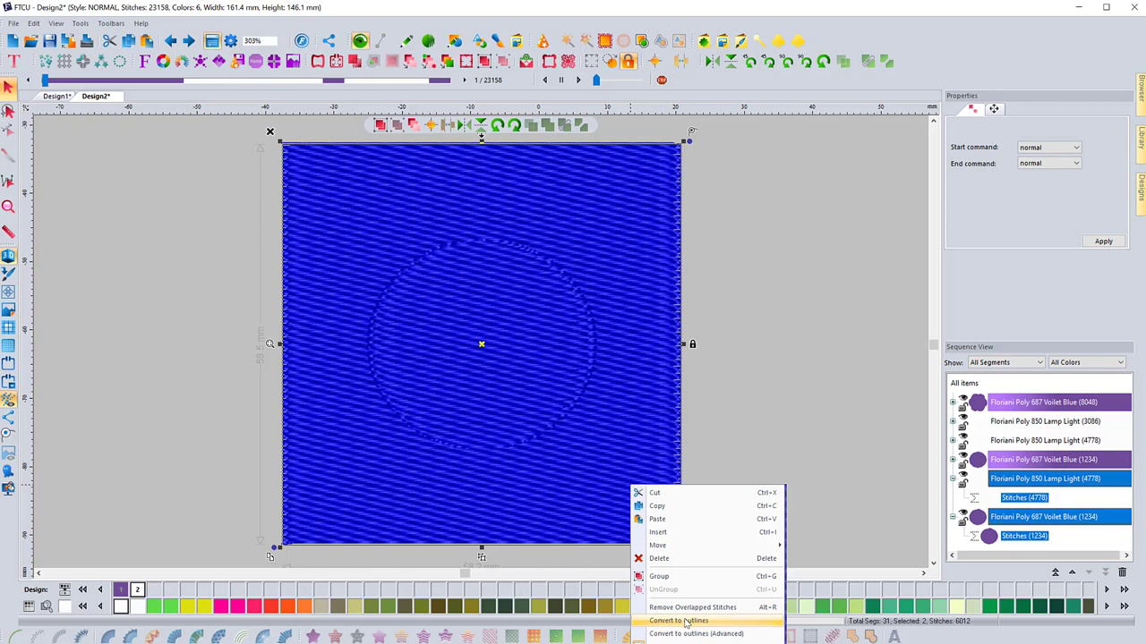
{"action": "left_click", "coordinate": [682, 620]}
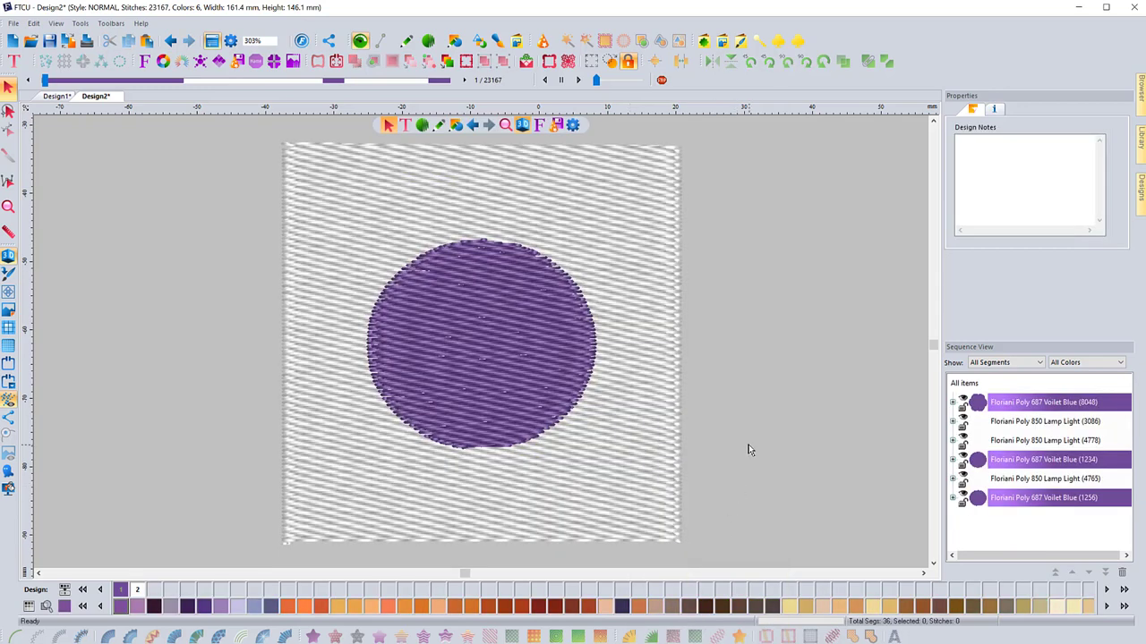
Expand the converted white square's sequence entry, try shifting all its segments sideways, and undo the shift.
{"action": "left_click", "coordinate": [953, 479]}
{"action": "left_click", "coordinate": [1020, 479]}
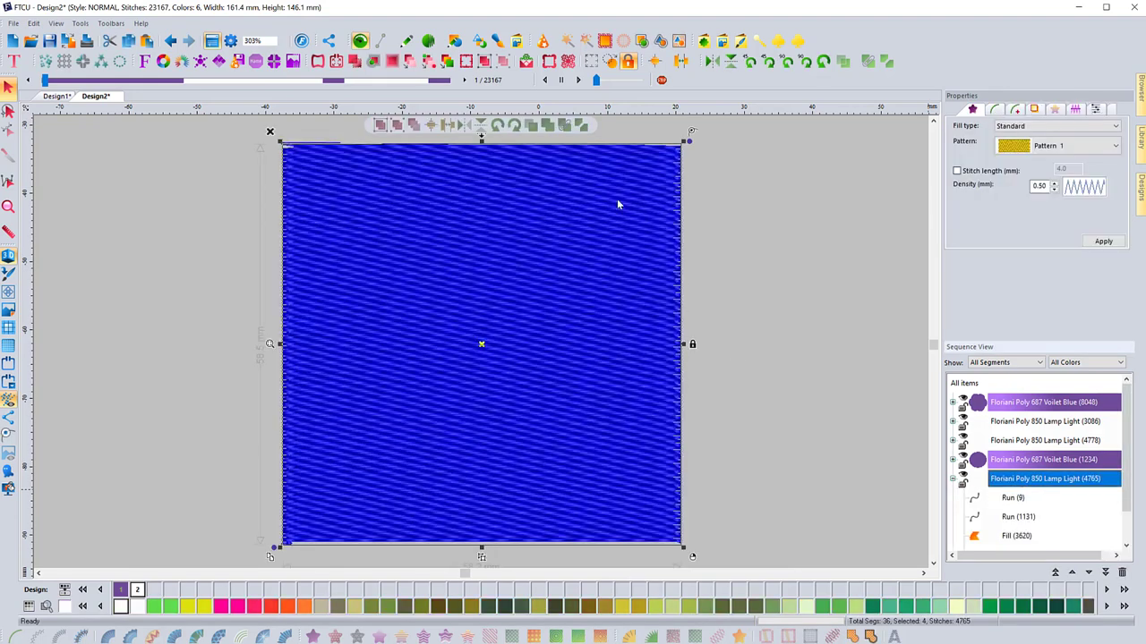
{"action": "left_click", "coordinate": [618, 205]}
{"action": "left_click", "coordinate": [694, 340]}
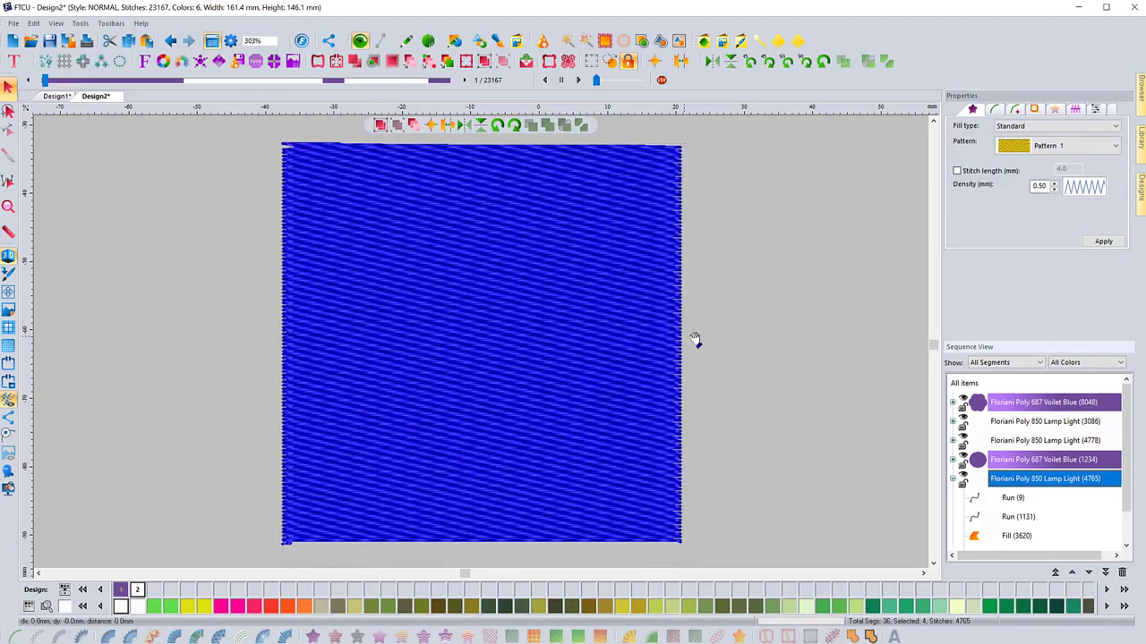
{"action": "mouse_move", "coordinate": [694, 340]}
{"action": "left_mouse_down"}
{"action": "mouse_move", "coordinate": [749, 340]}
{"action": "mouse_move", "coordinate": [746, 320]}
{"action": "mouse_move", "coordinate": [713, 335]}
{"action": "left_mouse_up"}
{"action": "key", "text": "ctrl+z"}
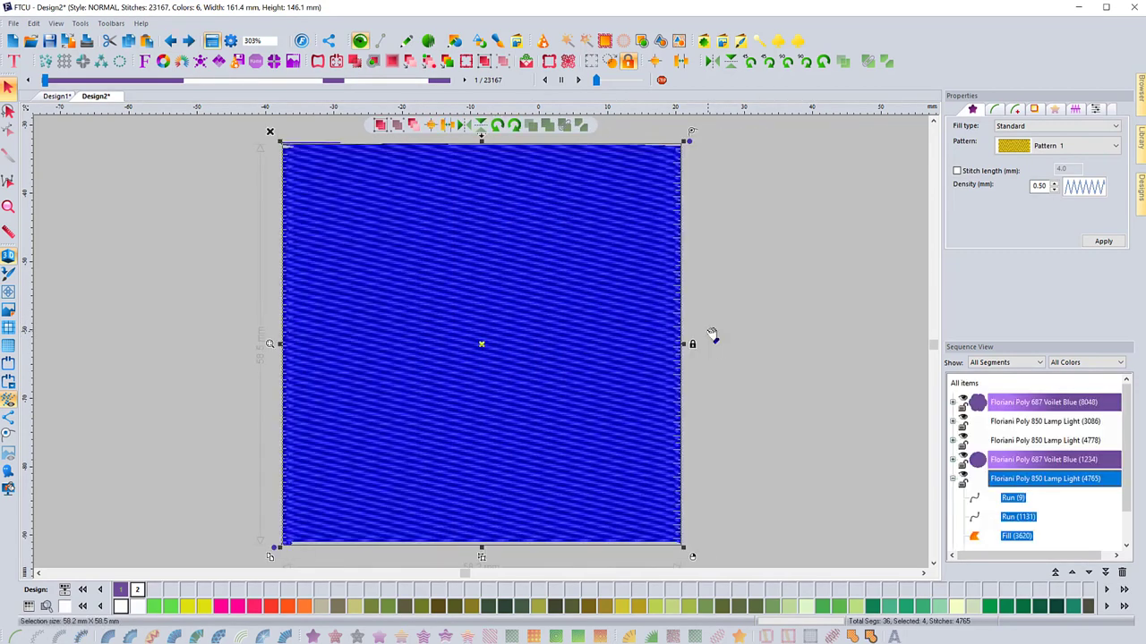
Examine the converted white square's run, fill and stitches segments one at a time, and collapse its sequence entry.
{"action": "left_click", "coordinate": [1006, 502]}
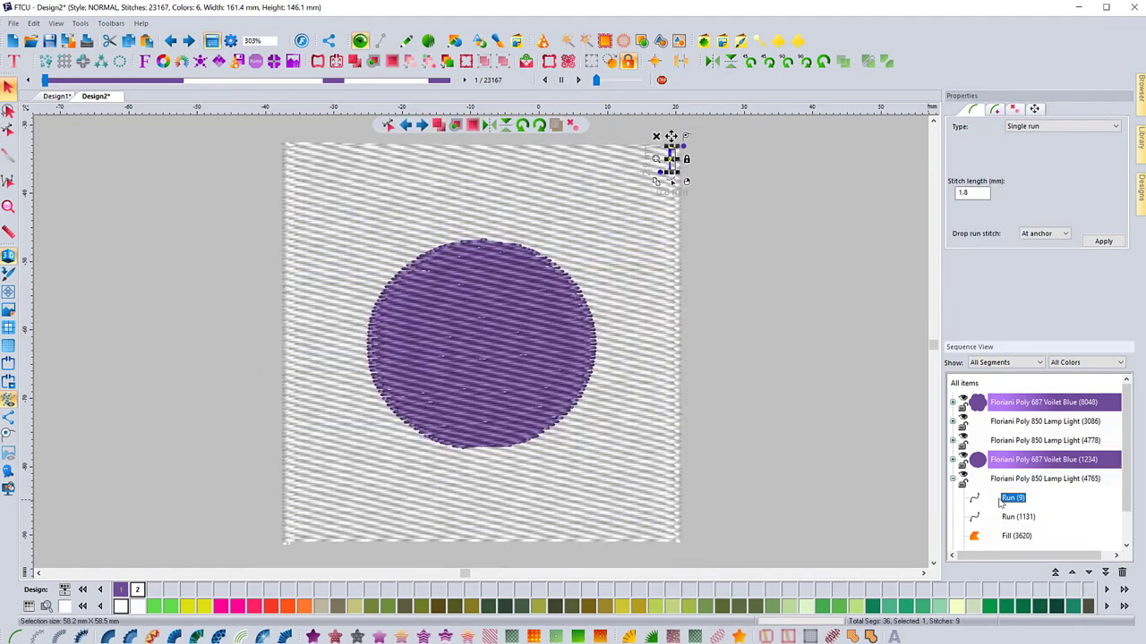
{"action": "scroll", "coordinate": [1000, 503], "scroll_direction": "down", "scroll_amount": 1}
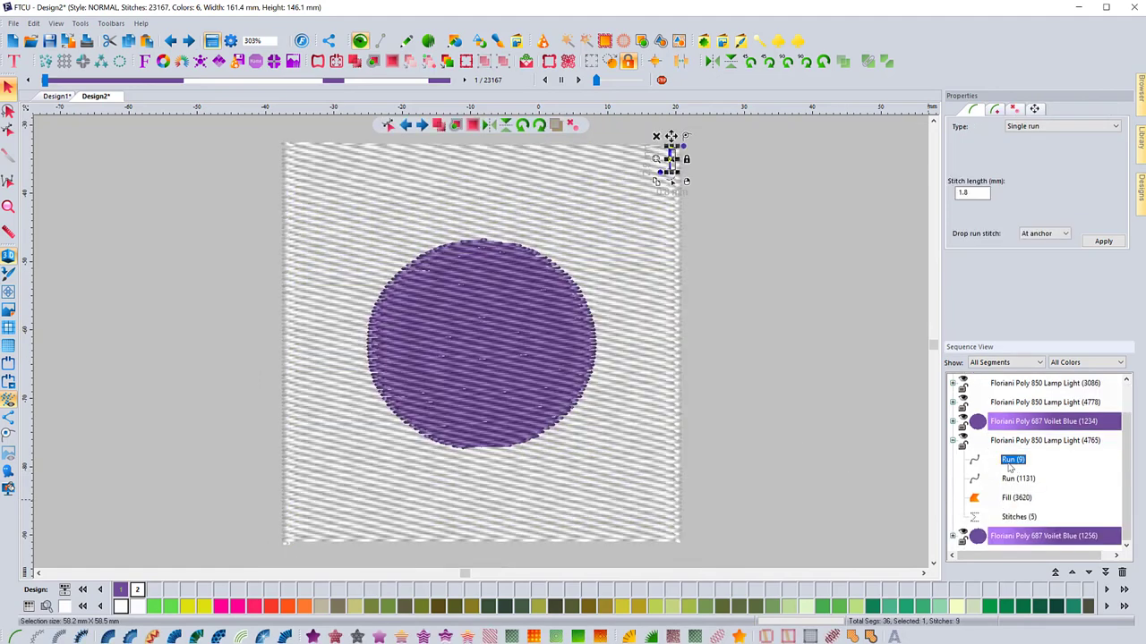
{"action": "left_click", "coordinate": [1009, 480]}
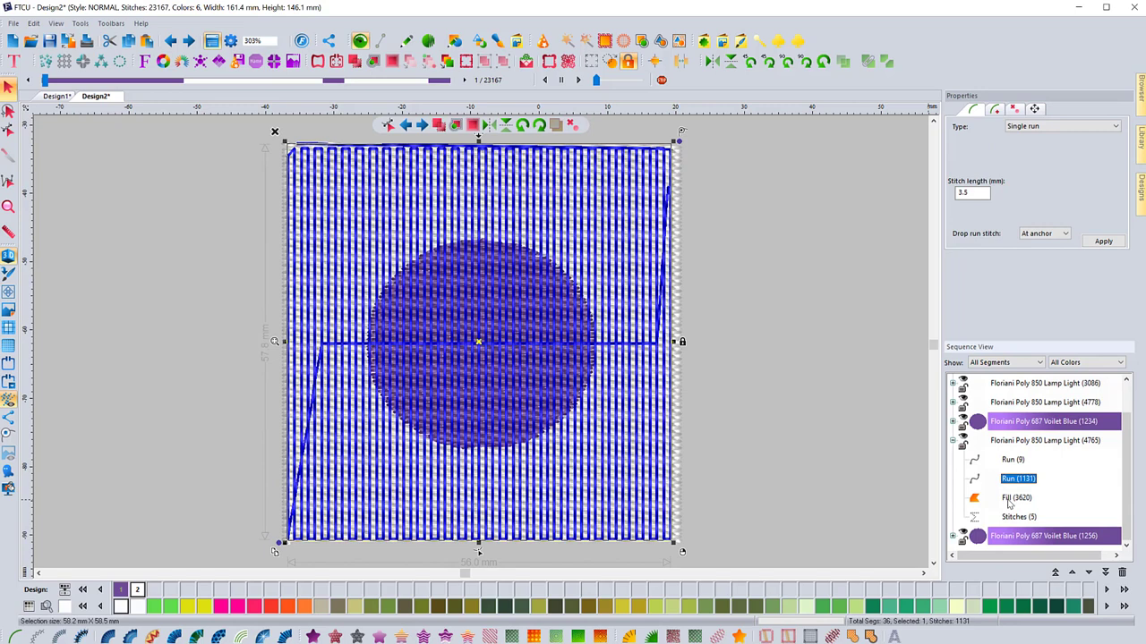
{"action": "left_click", "coordinate": [1011, 499]}
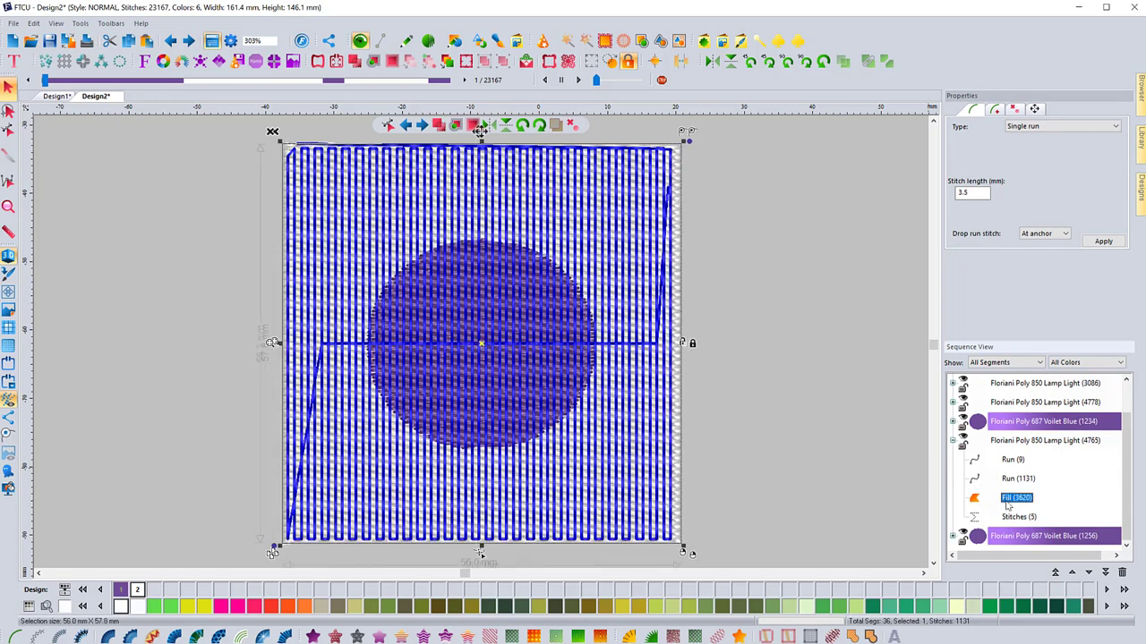
{"action": "left_click", "coordinate": [1018, 517]}
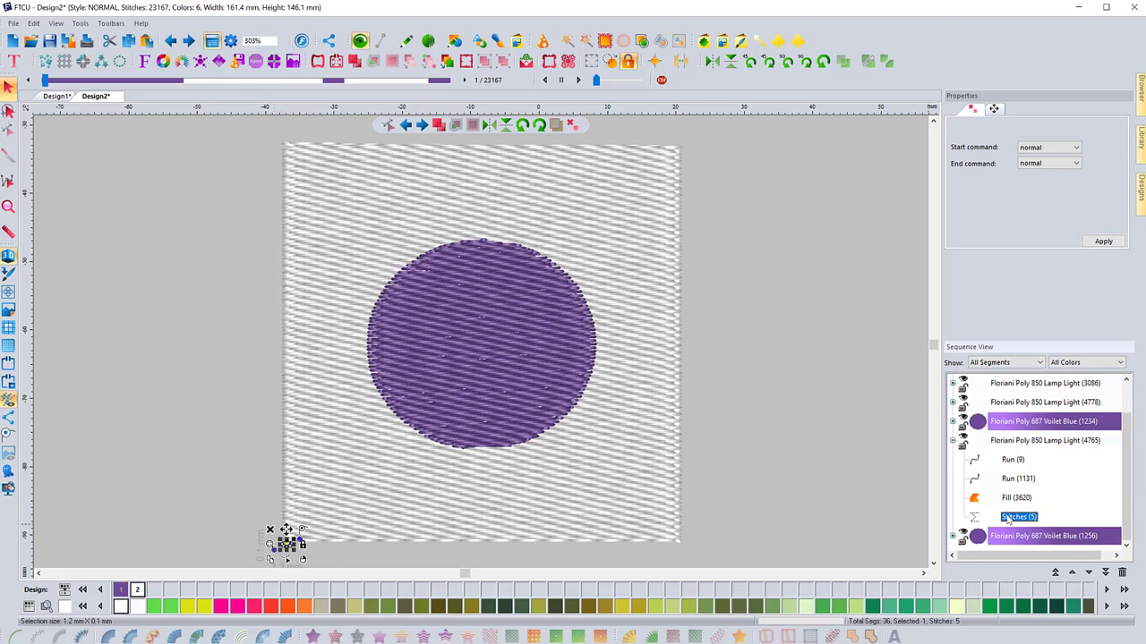
{"action": "left_click", "coordinate": [953, 442]}
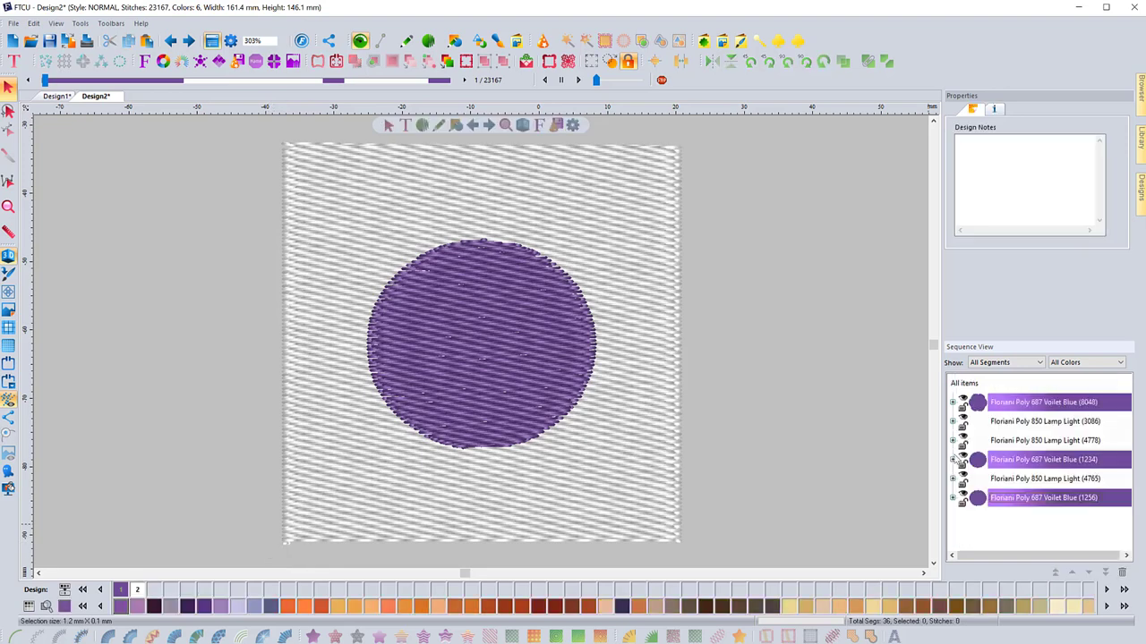
Expand the converted circle's sequence entry and examine its run and fill segments.
{"action": "left_click", "coordinate": [953, 498]}
{"action": "left_click", "coordinate": [1015, 518]}
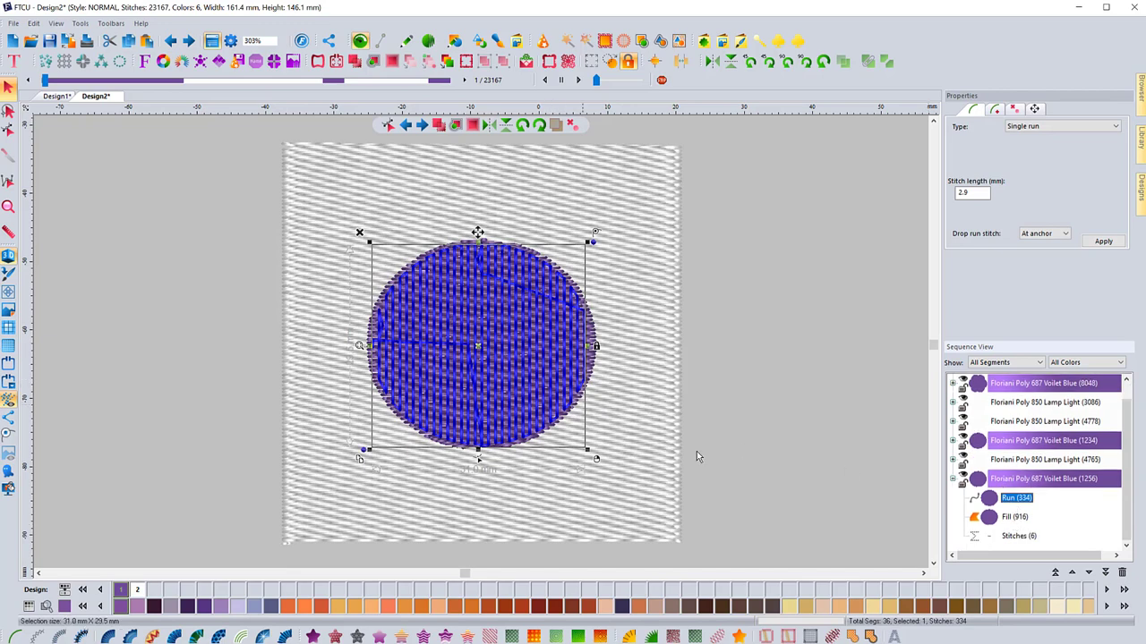
{"action": "left_click", "coordinate": [1012, 517]}
{"action": "left_click", "coordinate": [816, 476]}
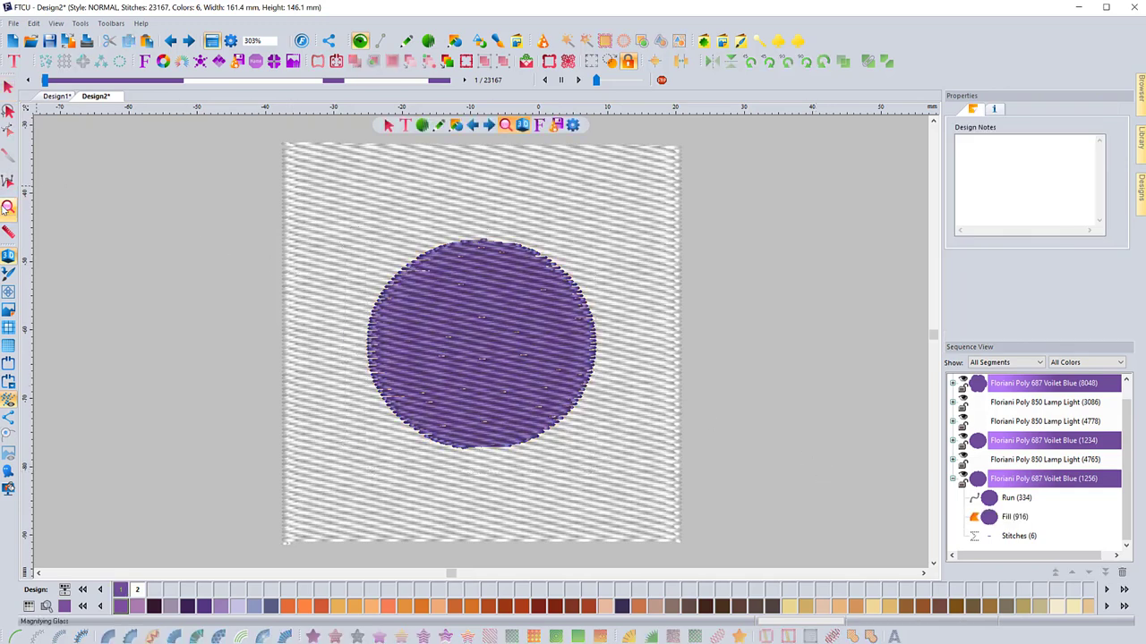
Expand the original white square's sequence entry and examine its fill segment for comparison with the converted copy.
{"action": "left_click", "coordinate": [7, 208]}
{"action": "left_click", "coordinate": [314, 251]}
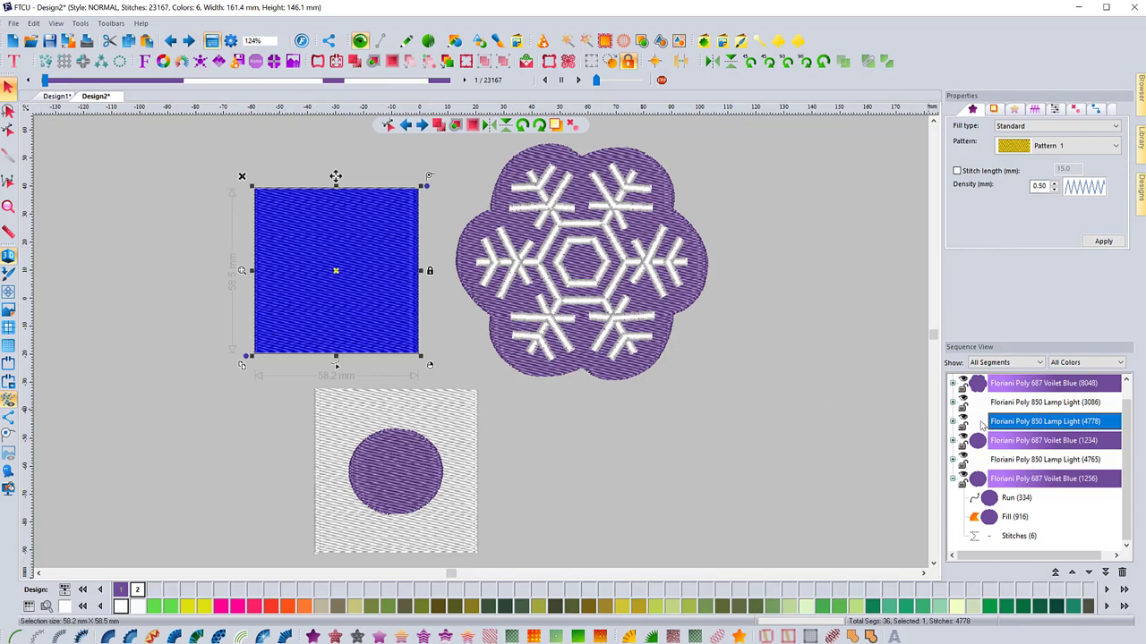
{"action": "left_click", "coordinate": [953, 421]}
{"action": "left_click", "coordinate": [1014, 440]}
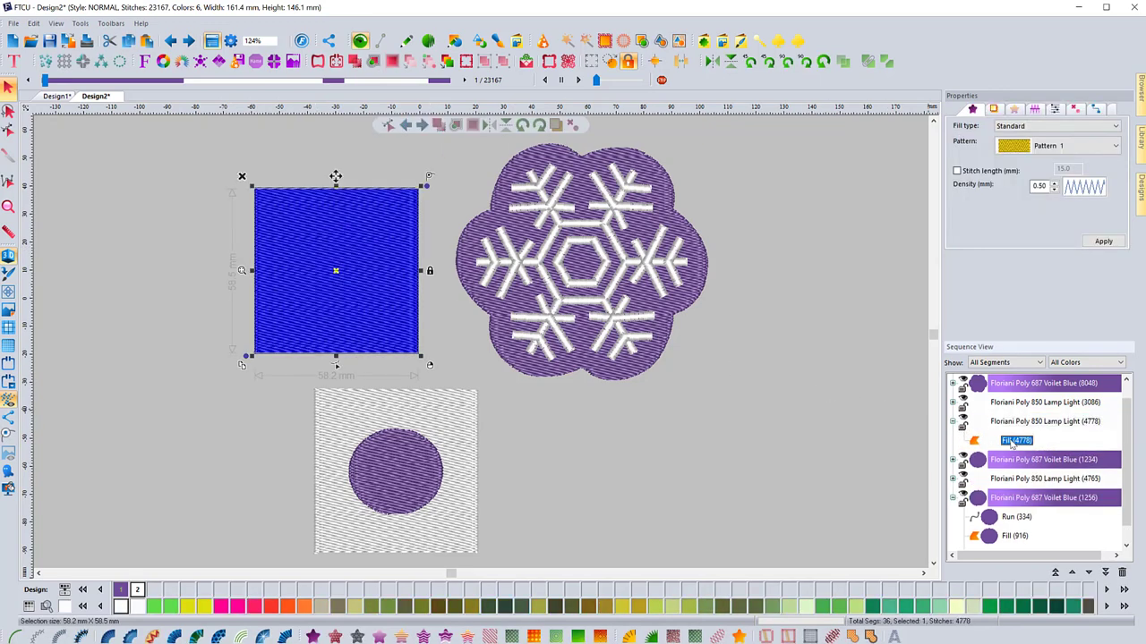
{"action": "left_click", "coordinate": [713, 402]}
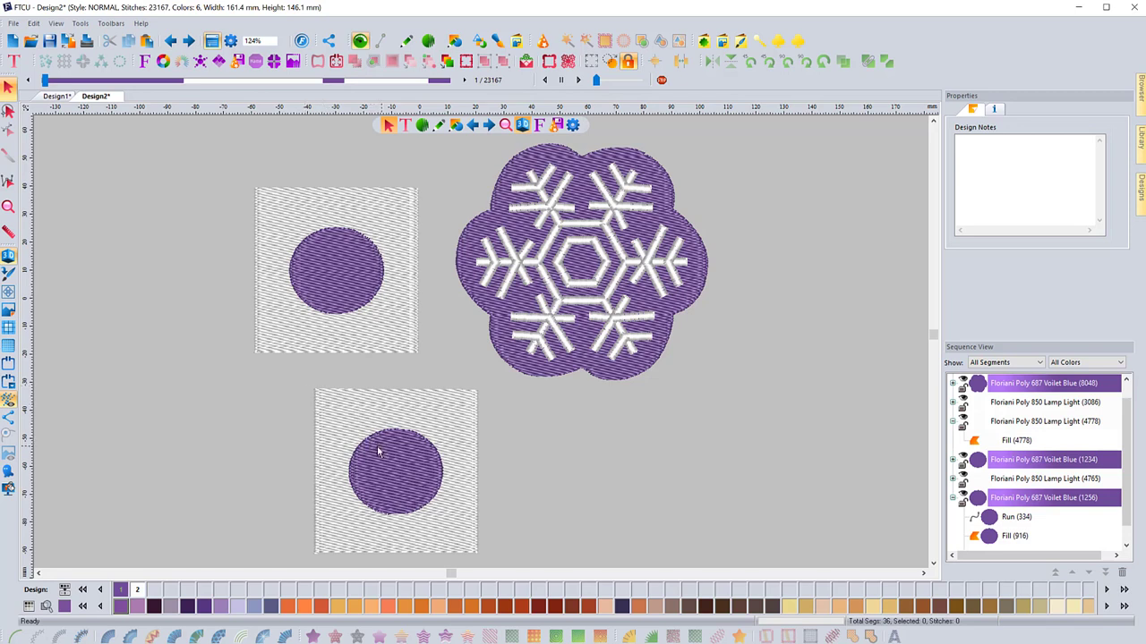
Remove the overlapped stitches beneath the converted circle with an allowed overlap distance of 1 mm.
{"action": "left_click", "coordinate": [9, 207]}
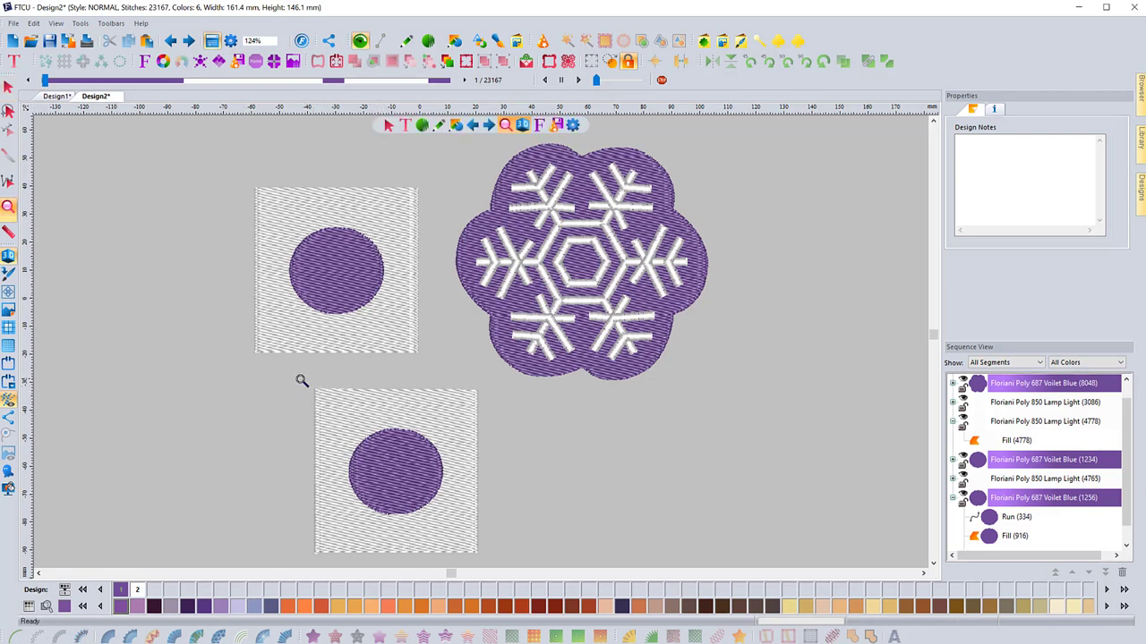
{"action": "left_click_drag", "start_coordinate": [299, 380], "coordinate": [492, 561]}
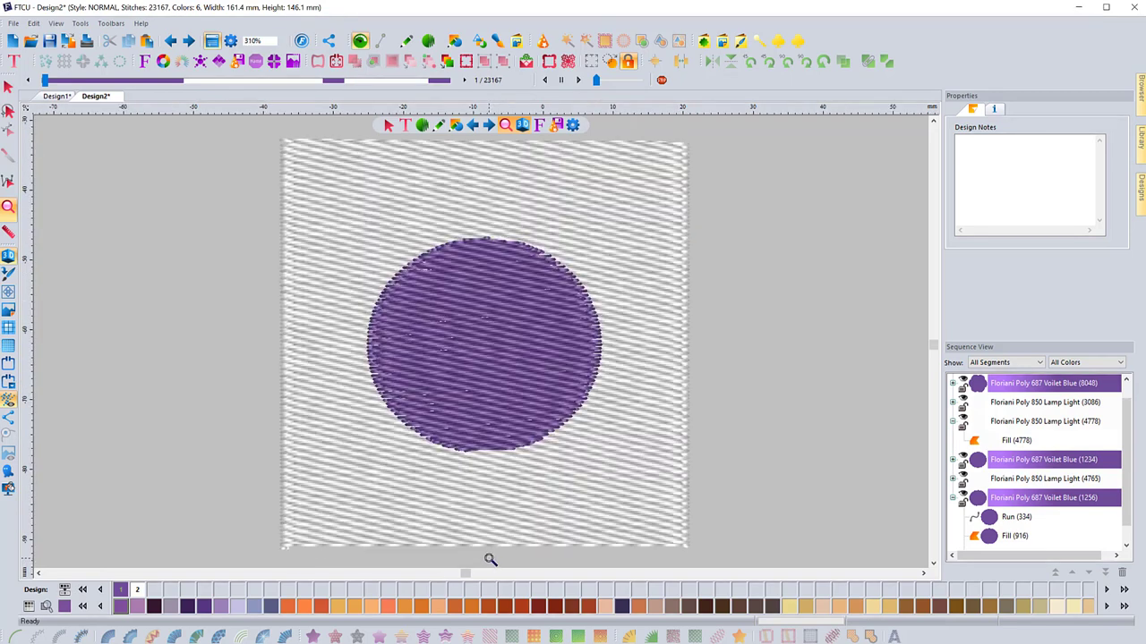
{"action": "left_click", "coordinate": [7, 88]}
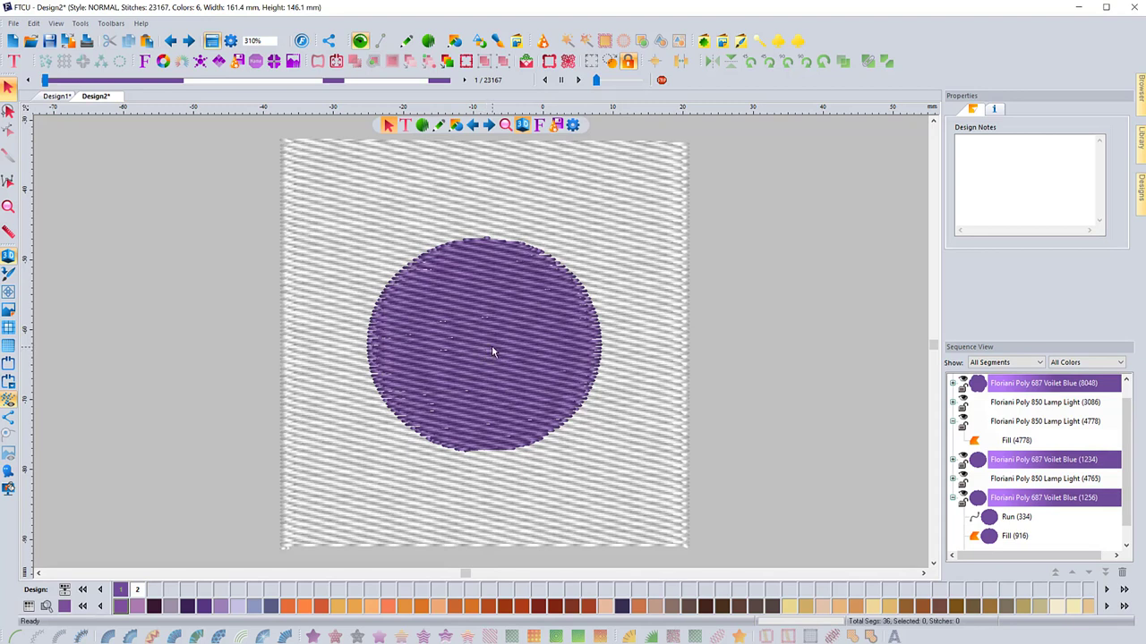
{"action": "left_click", "coordinate": [1024, 500]}
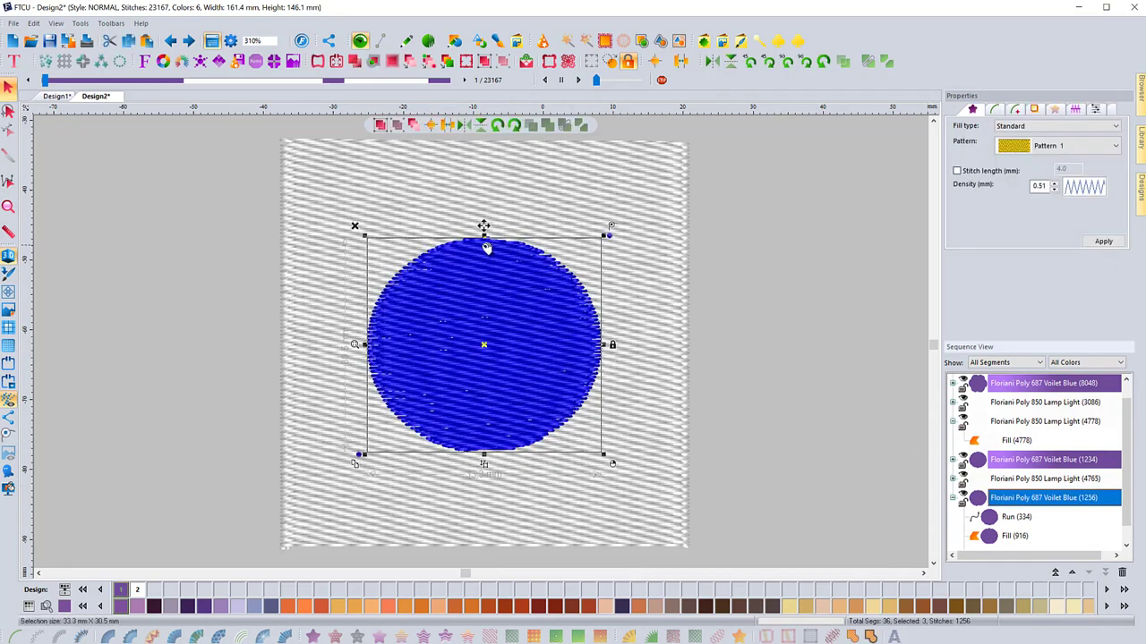
{"action": "right_click", "coordinate": [528, 371]}
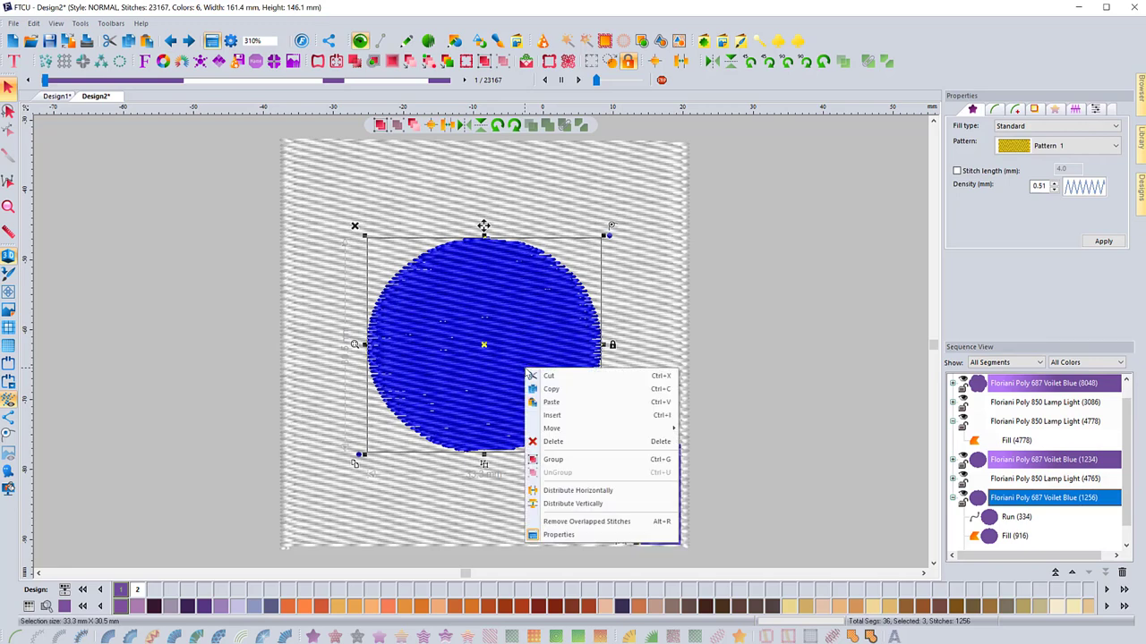
{"action": "left_click", "coordinate": [580, 523]}
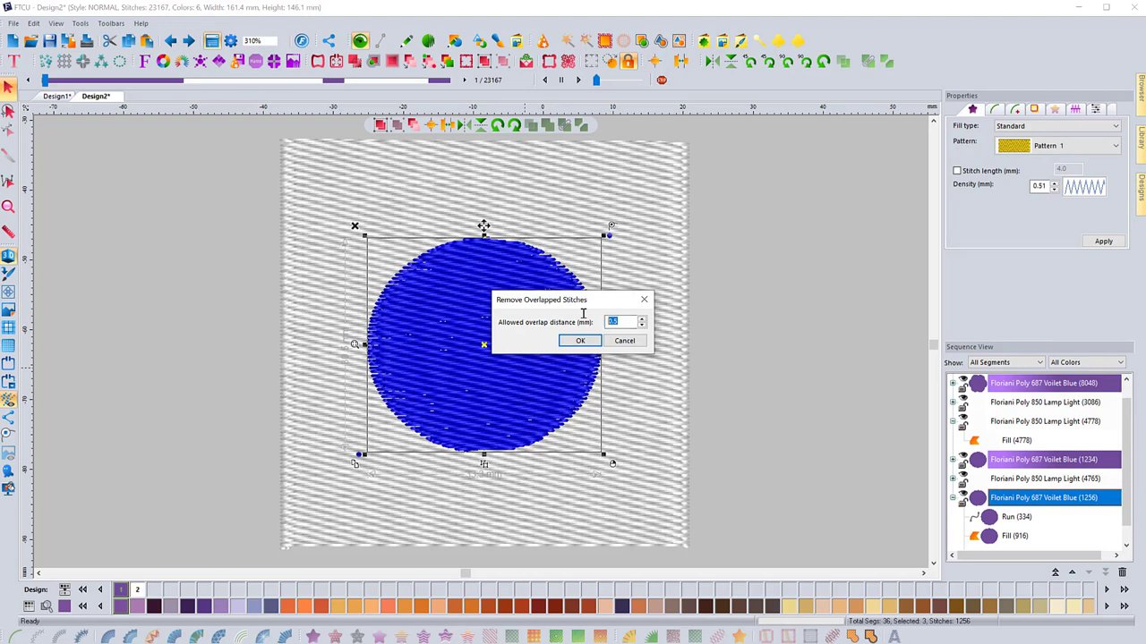
{"action": "type", "text": "1"}
{"action": "left_click", "coordinate": [580, 341]}
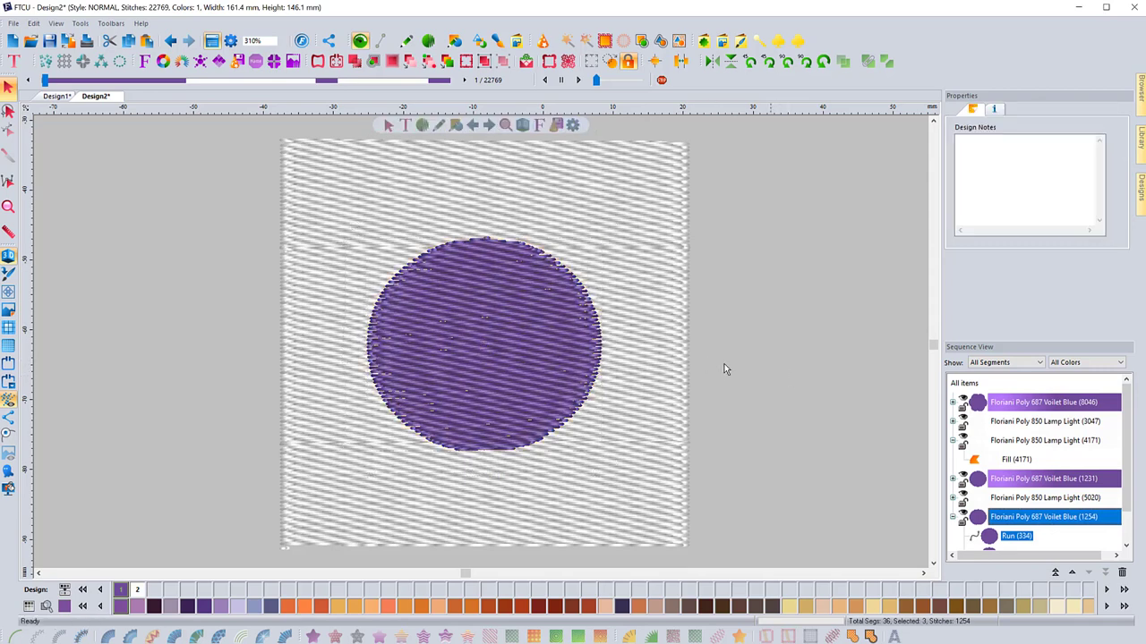
Move the converted circle off the square to check the opening beneath it, and undo both the move and the overlap removal.
{"action": "left_click", "coordinate": [501, 358]}
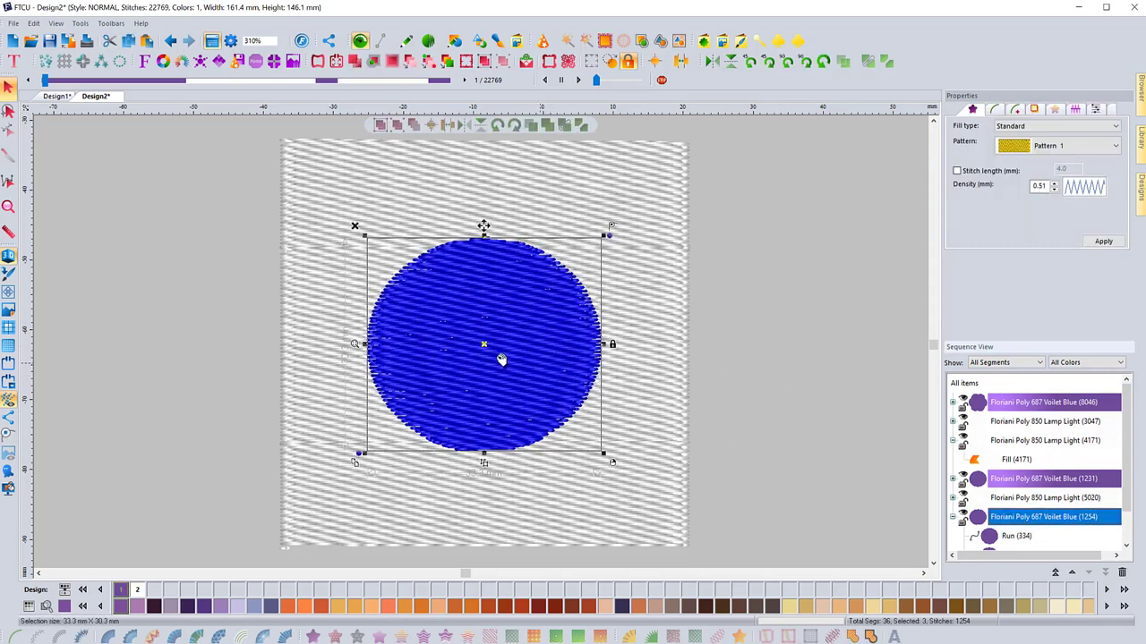
{"action": "left_click_drag", "start_coordinate": [486, 345], "coordinate": [811, 299]}
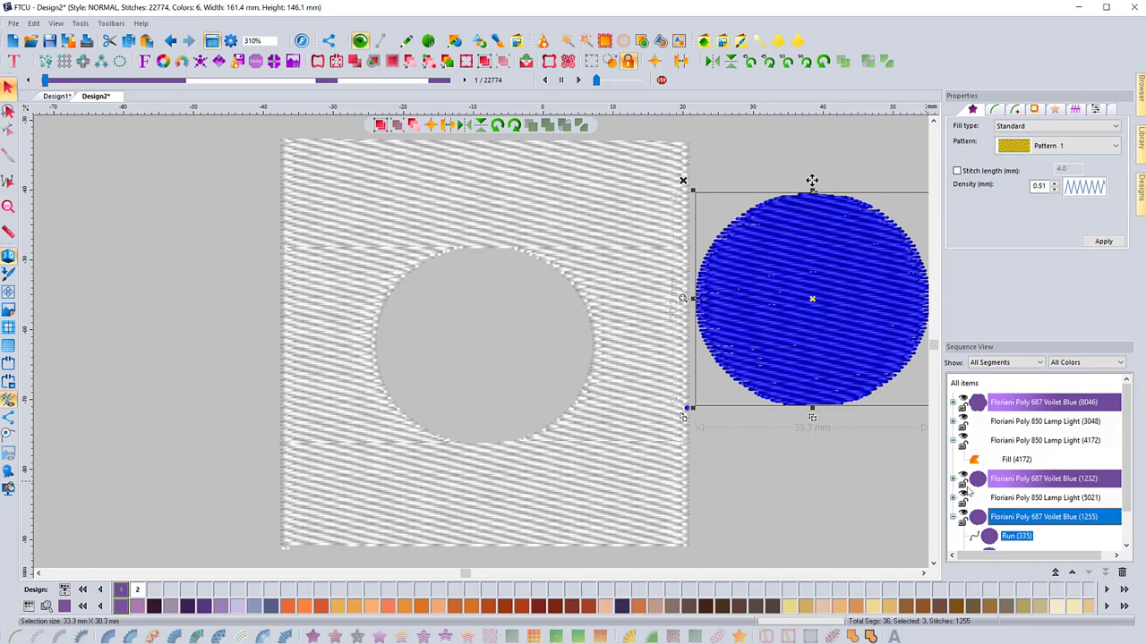
{"action": "scroll", "coordinate": [991, 491], "scroll_direction": "down", "scroll_amount": 1}
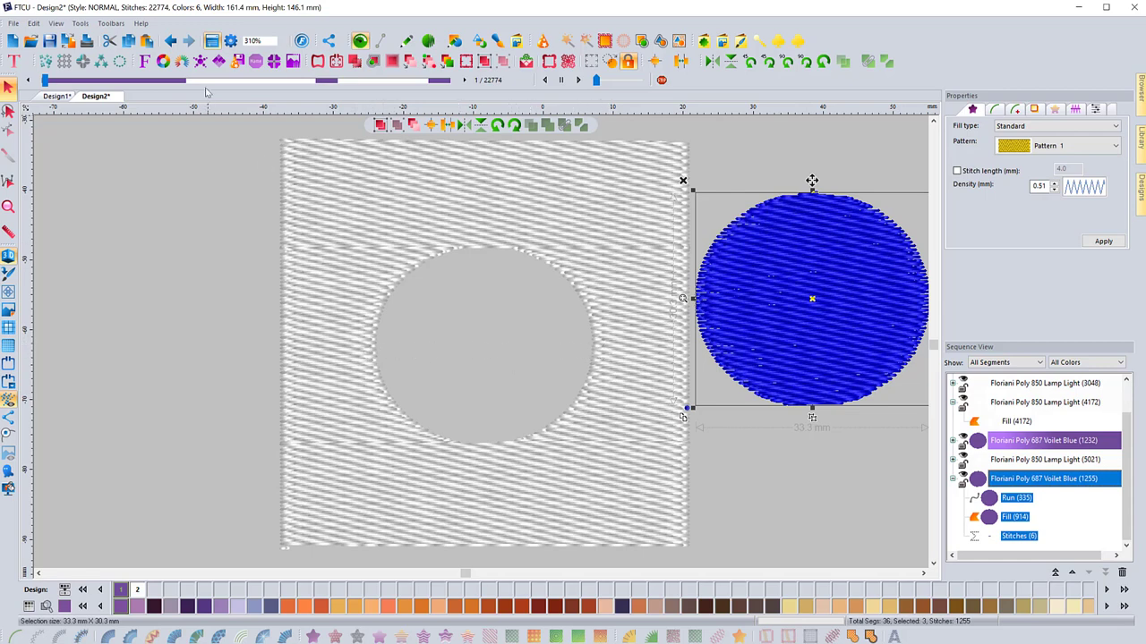
{"action": "left_click", "coordinate": [171, 41]}
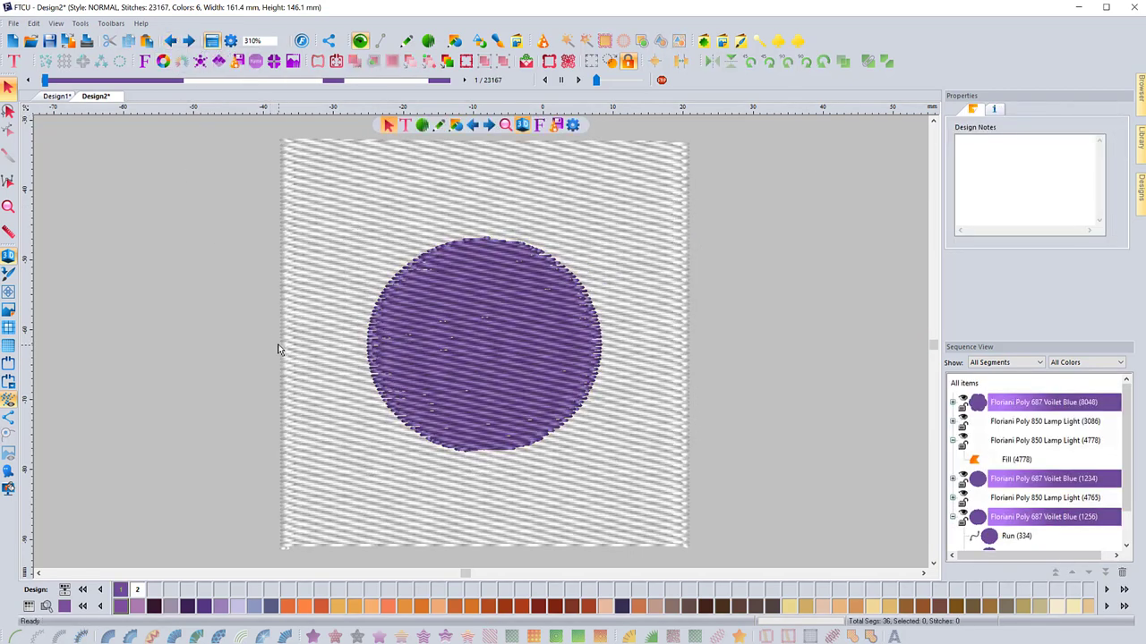
Delete the converted square and circle below the originals, and select the original white square.
{"action": "scroll", "coordinate": [278, 349], "scroll_direction": "down", "scroll_amount": 1}
{"action": "scroll", "coordinate": [277, 349], "scroll_direction": "up", "scroll_amount": 1}
{"action": "scroll", "coordinate": [278, 349], "scroll_direction": "down", "scroll_amount": 1}
{"action": "scroll", "coordinate": [277, 349], "scroll_direction": "down", "scroll_amount": 1}
{"action": "left_click", "coordinate": [254, 269]}
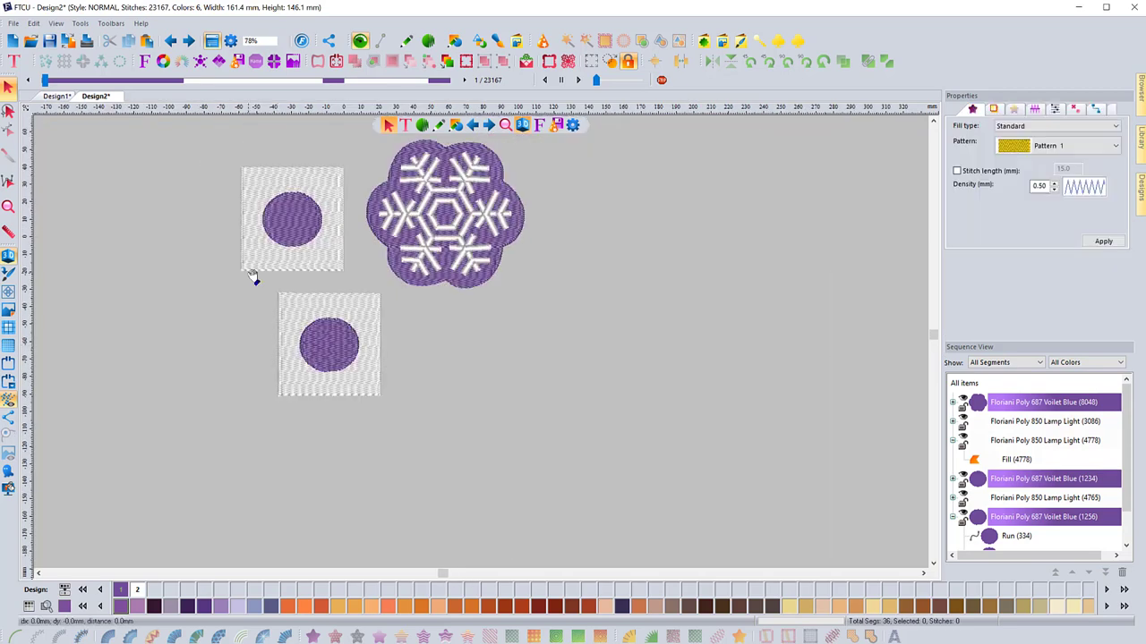
{"action": "left_click", "coordinate": [435, 381]}
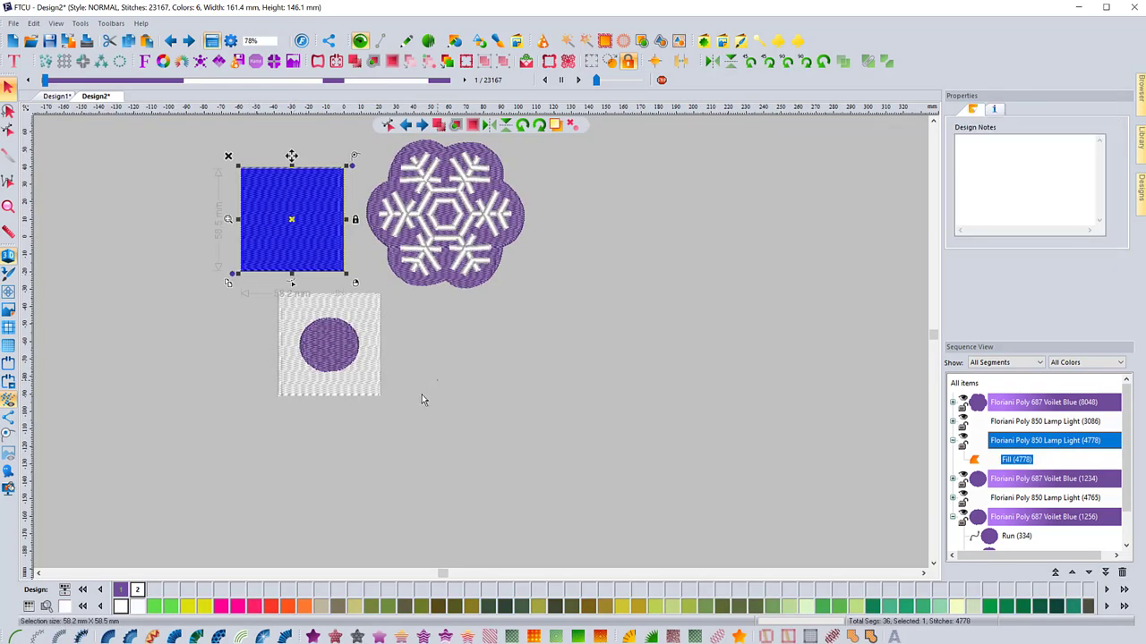
{"action": "left_click_drag", "start_coordinate": [402, 409], "coordinate": [262, 294]}
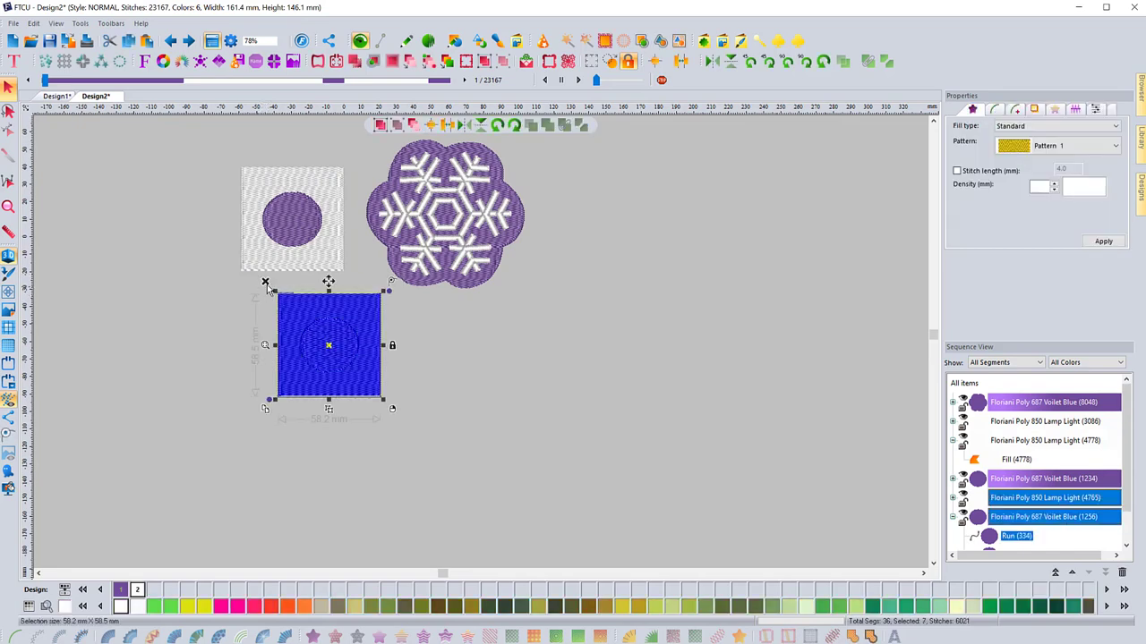
{"action": "key", "text": "Delete"}
{"action": "left_click", "coordinate": [263, 272]}
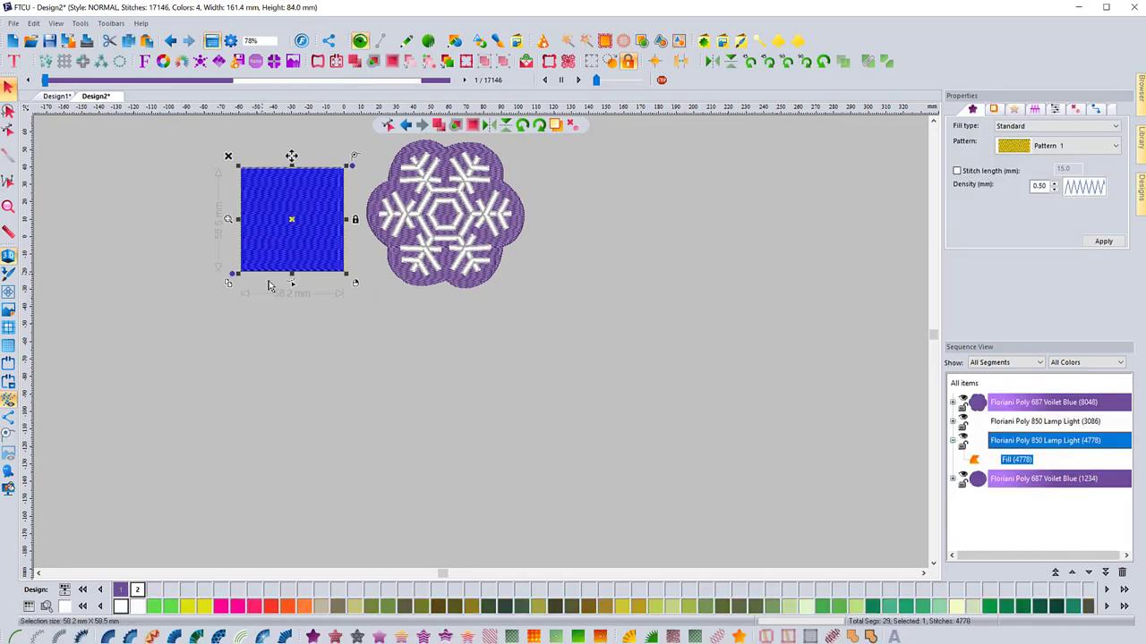
Move the original white square's entry and exit points onto its left edge.
{"action": "key", "text": "h"}
{"action": "left_click_drag", "start_coordinate": [241, 270], "coordinate": [240, 250]}
{"action": "left_click_drag", "start_coordinate": [343, 170], "coordinate": [241, 230]}
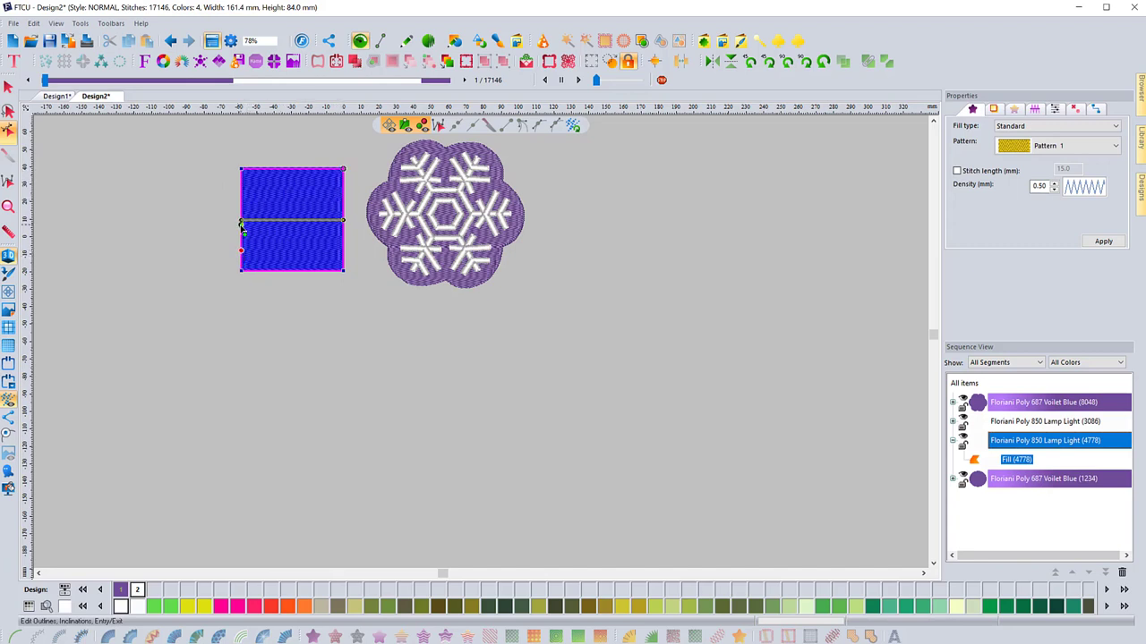
{"action": "left_click", "coordinate": [199, 255]}
{"action": "left_click", "coordinate": [200, 258]}
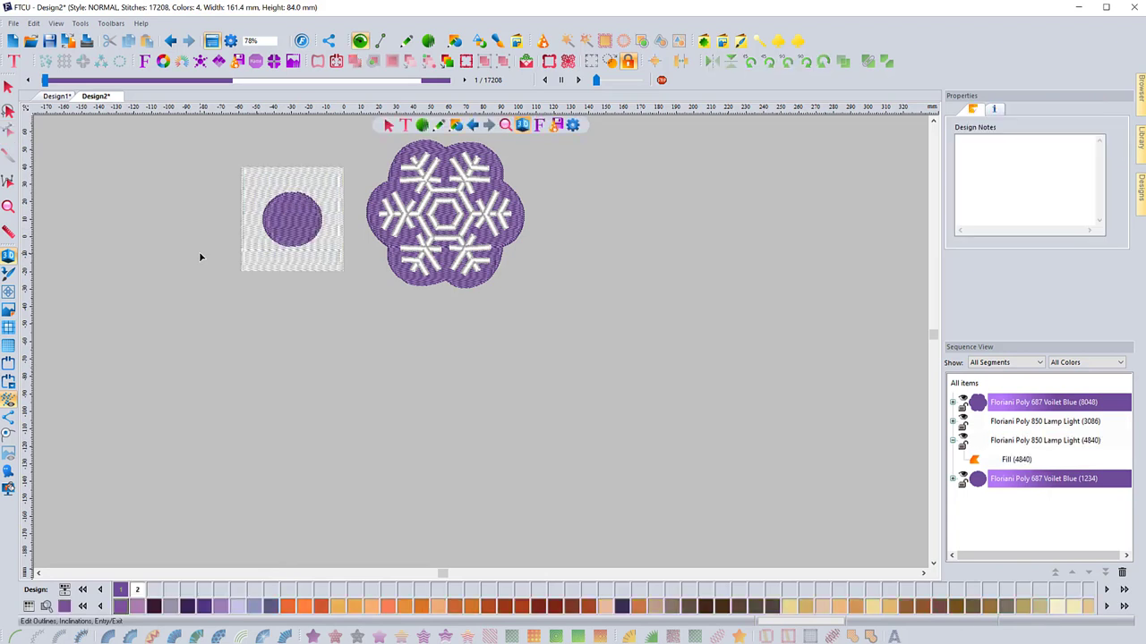
Reposition the purple circle's entry and exit points to its upper-right and lower-left edges.
{"action": "left_click", "coordinate": [286, 231]}
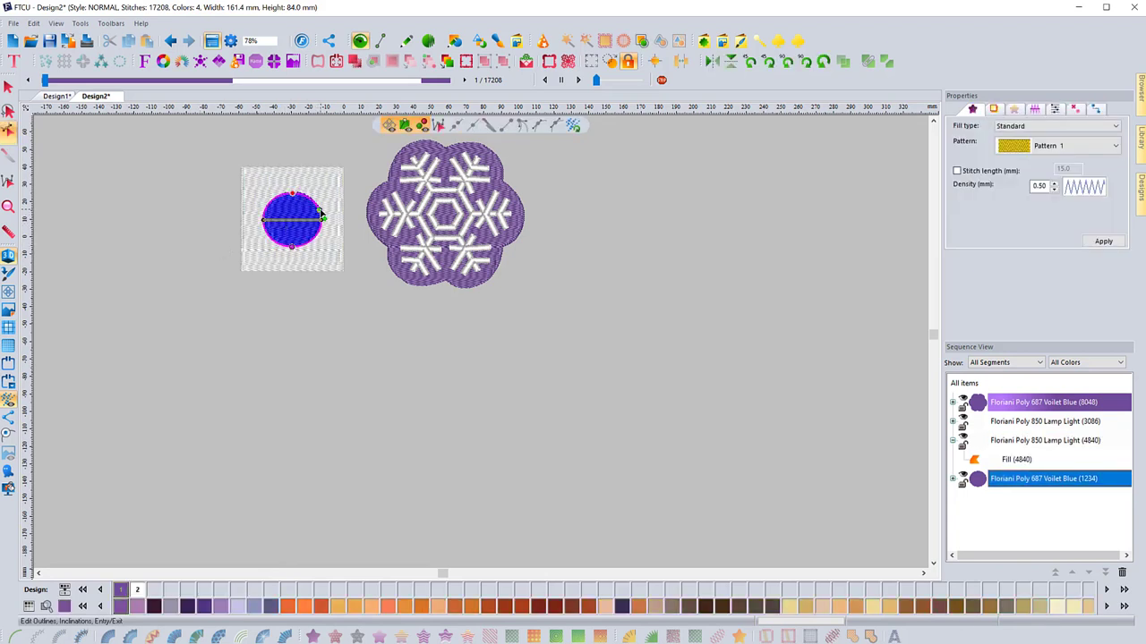
{"action": "left_click", "coordinate": [239, 286]}
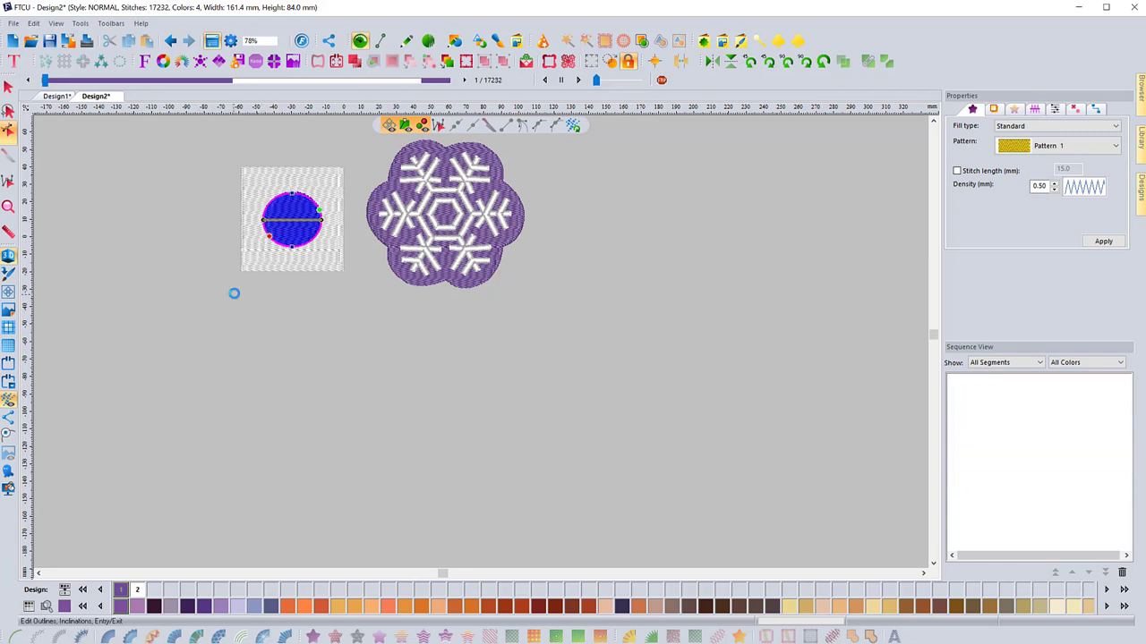
Duplicate the white square together with its purple circle, and place the copies below the originals.
{"action": "left_click", "coordinate": [7, 89]}
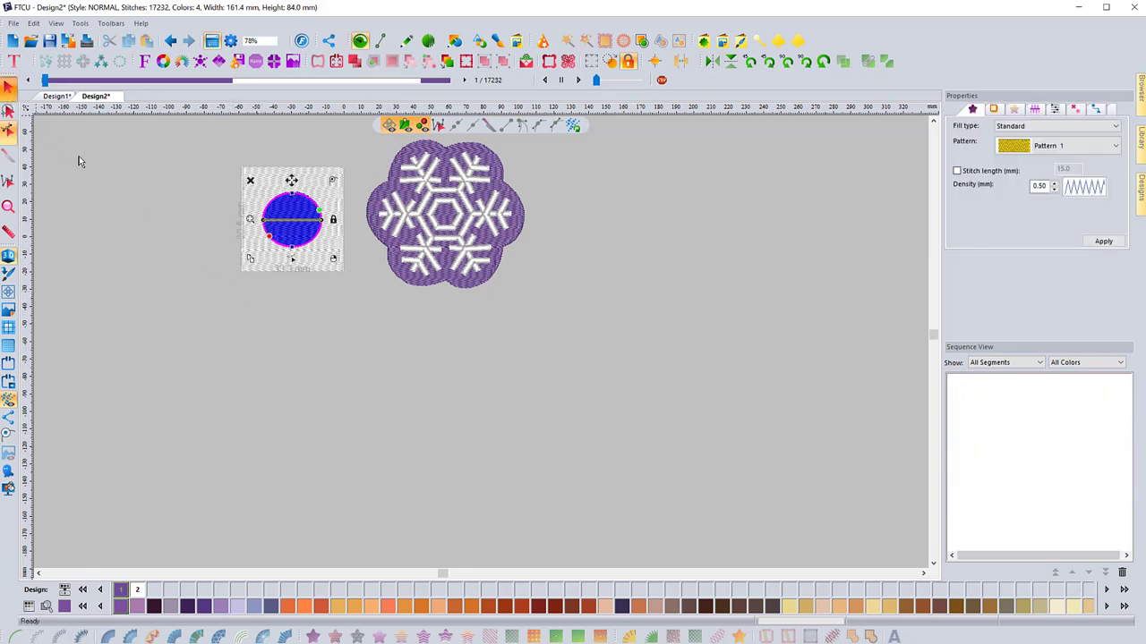
{"action": "left_click", "coordinate": [192, 168]}
{"action": "left_click_drag", "start_coordinate": [207, 164], "coordinate": [353, 281]}
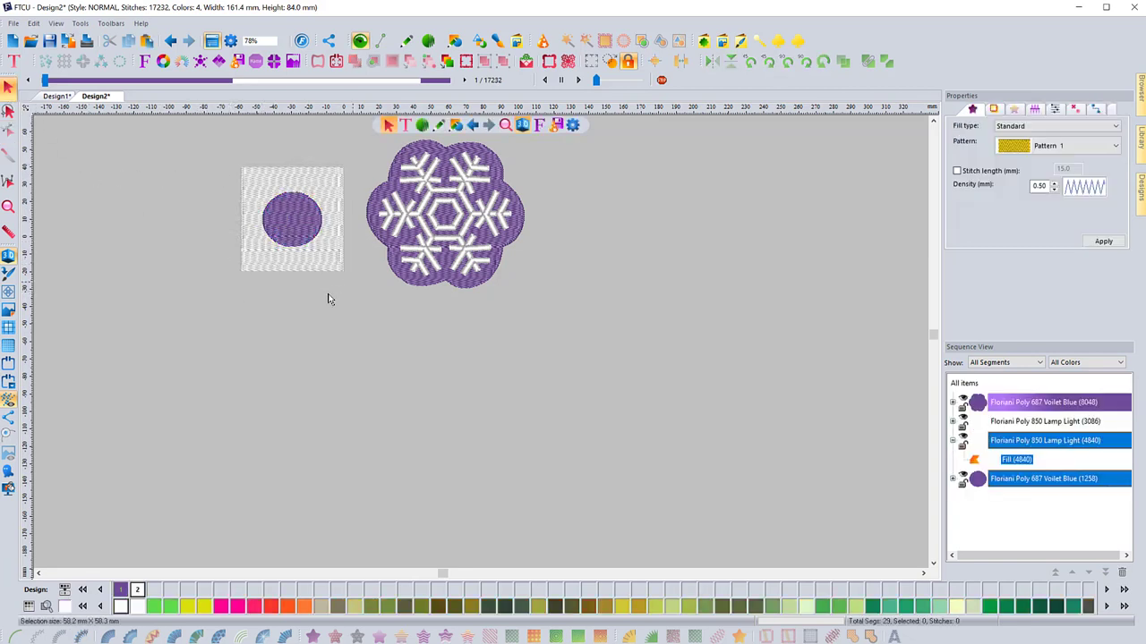
{"action": "key", "text": "ctrl+d"}
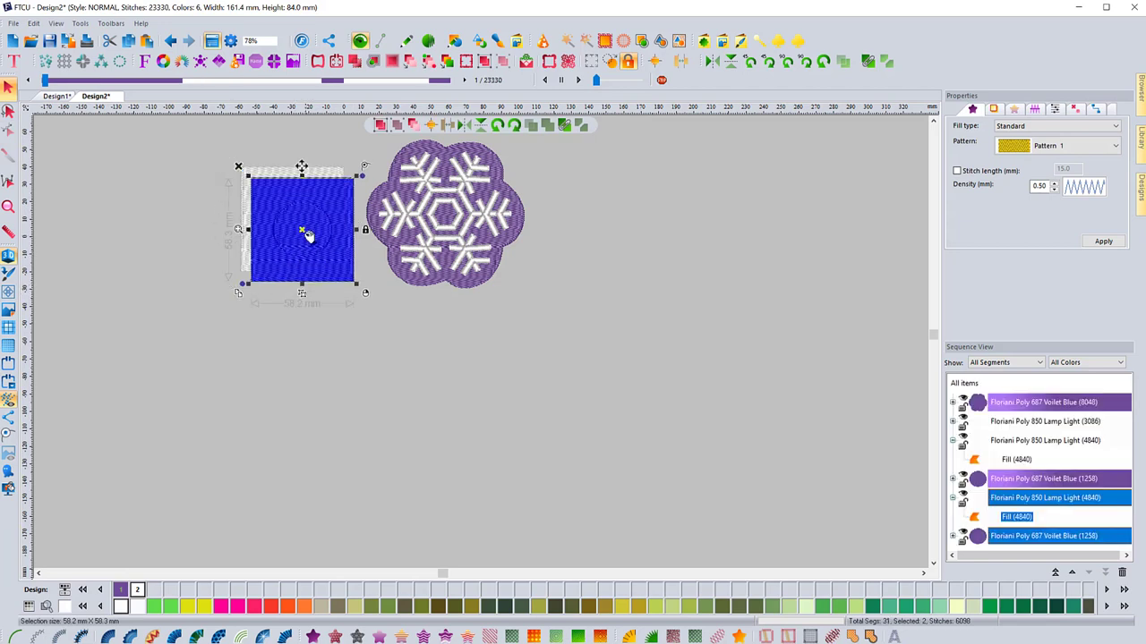
{"action": "left_click_drag", "start_coordinate": [307, 236], "coordinate": [332, 365]}
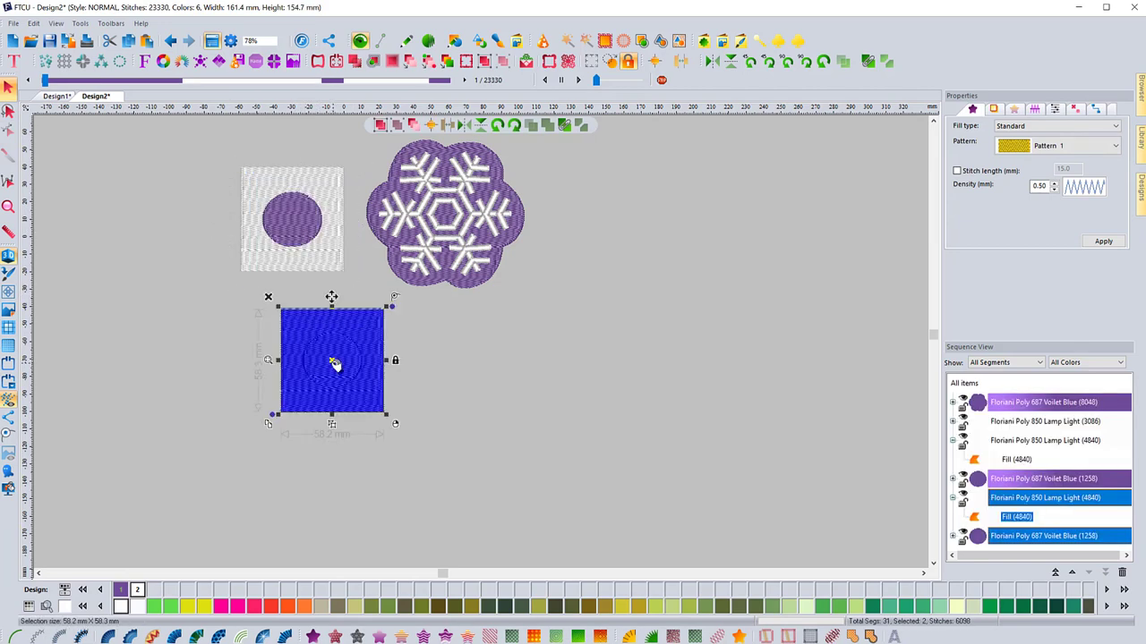
Preserve the duplicated square and circle as stitches, and convert both back to outlines.
{"action": "right_click", "coordinate": [332, 362]}
{"action": "left_click", "coordinate": [379, 492]}
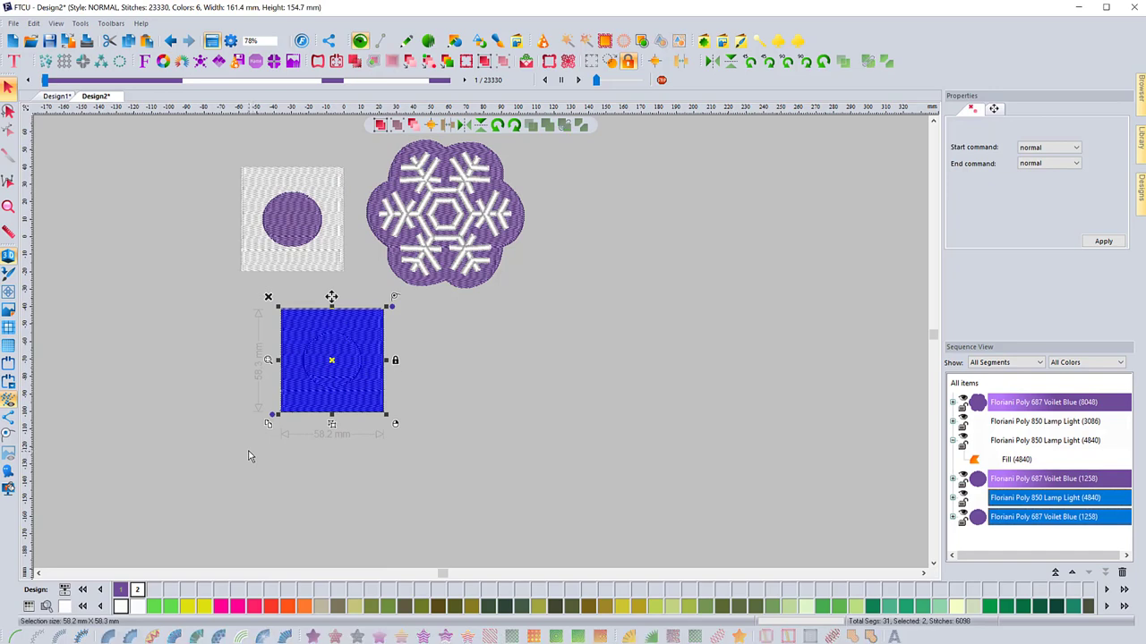
{"action": "left_click", "coordinate": [248, 457]}
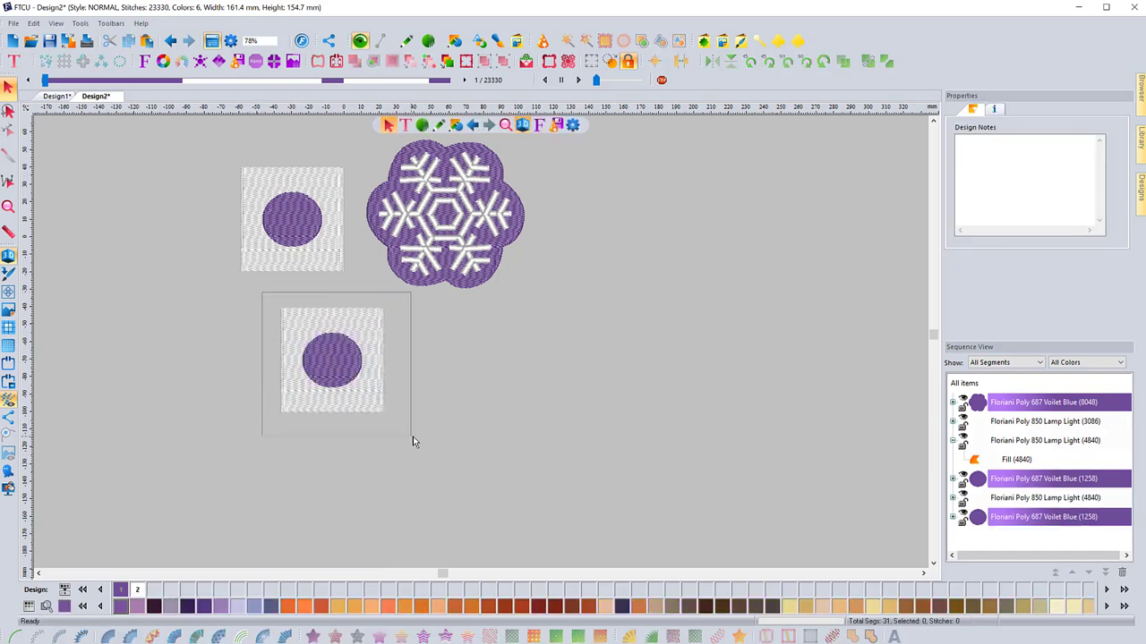
{"action": "left_click", "coordinate": [361, 391]}
{"action": "right_click", "coordinate": [360, 391]}
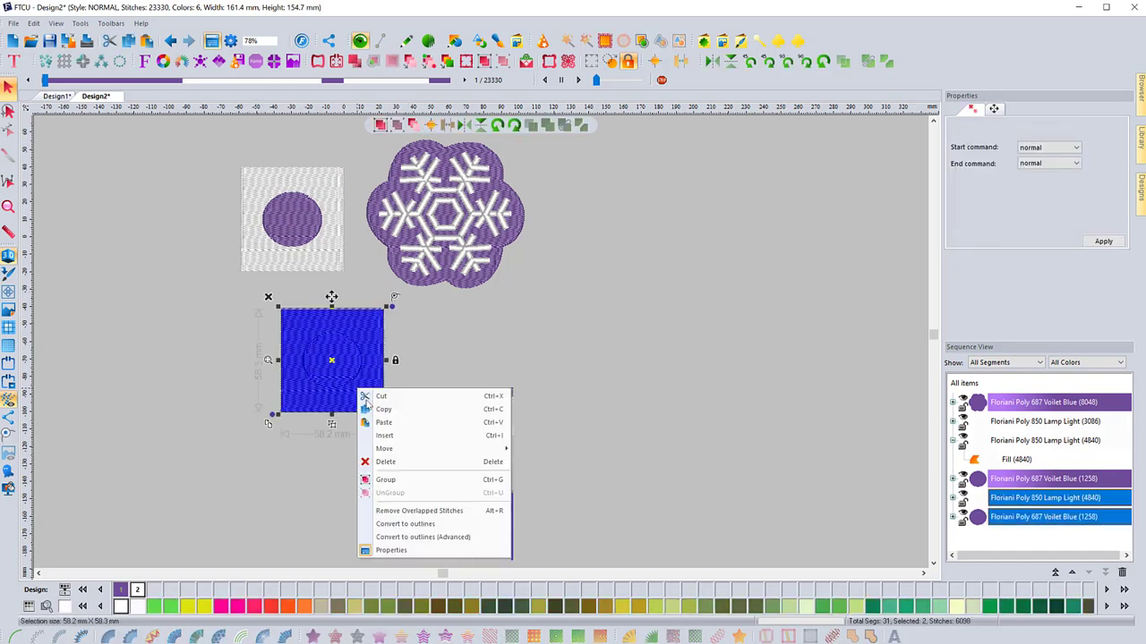
{"action": "left_click", "coordinate": [420, 523]}
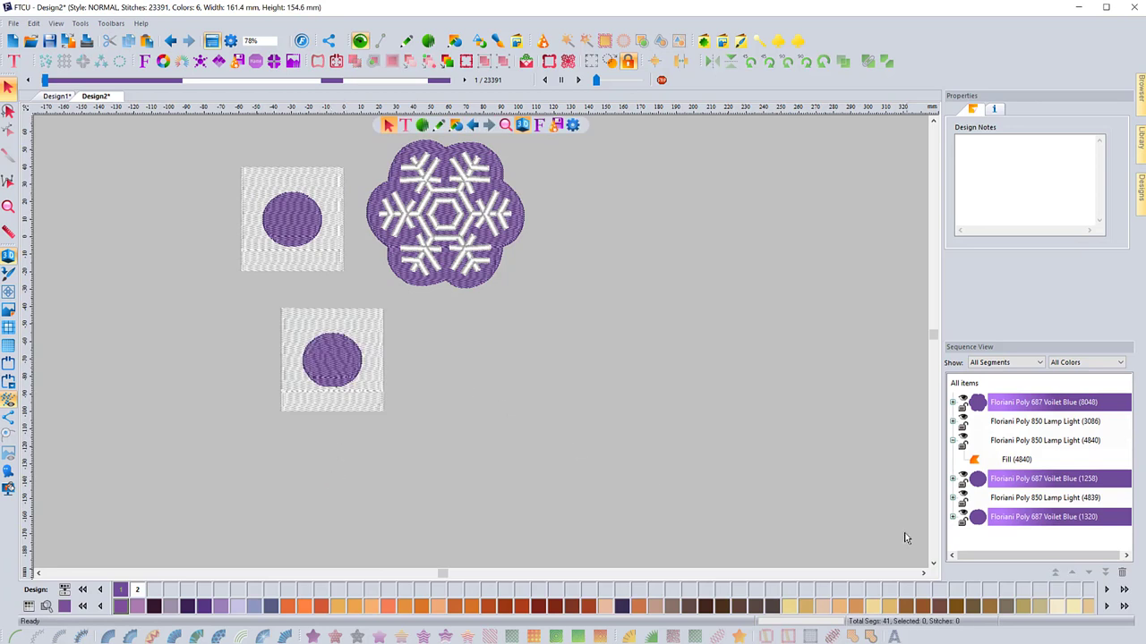
Remove the overlapped stitches beneath the converted circle with an allowed overlap distance of 0.5 mm.
{"action": "left_click", "coordinate": [977, 518]}
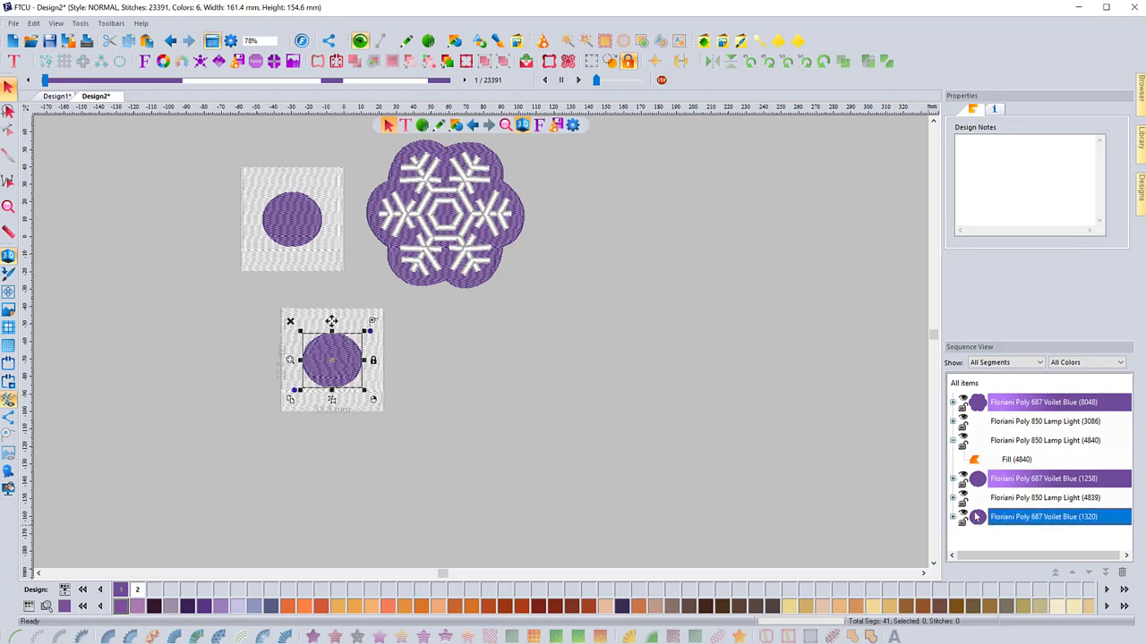
{"action": "right_click", "coordinate": [335, 369]}
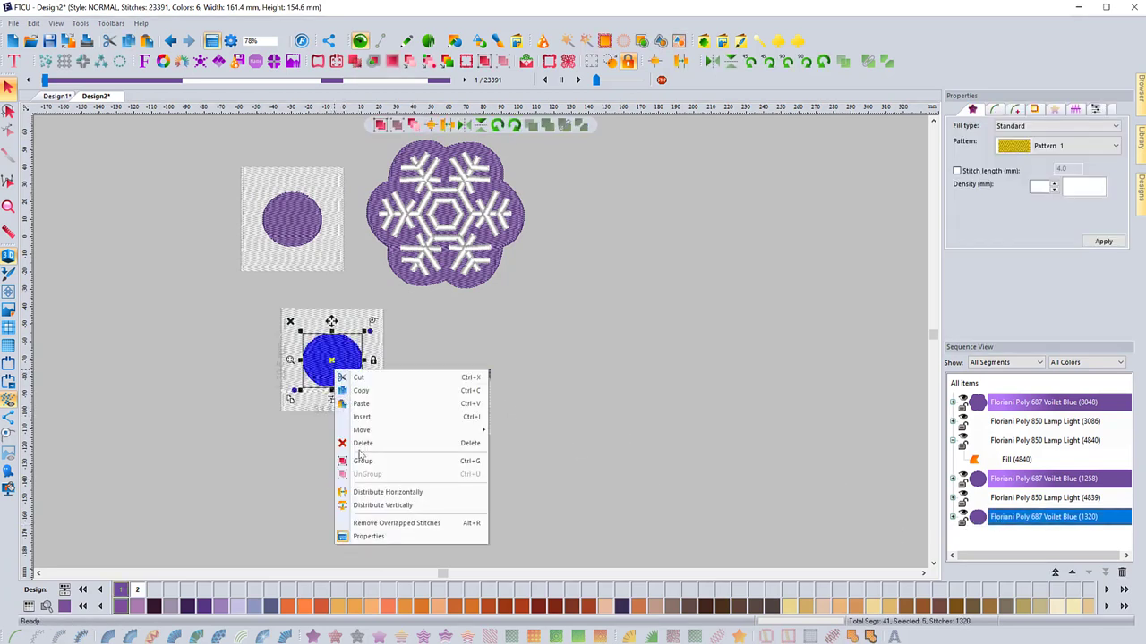
{"action": "left_click", "coordinate": [383, 527]}
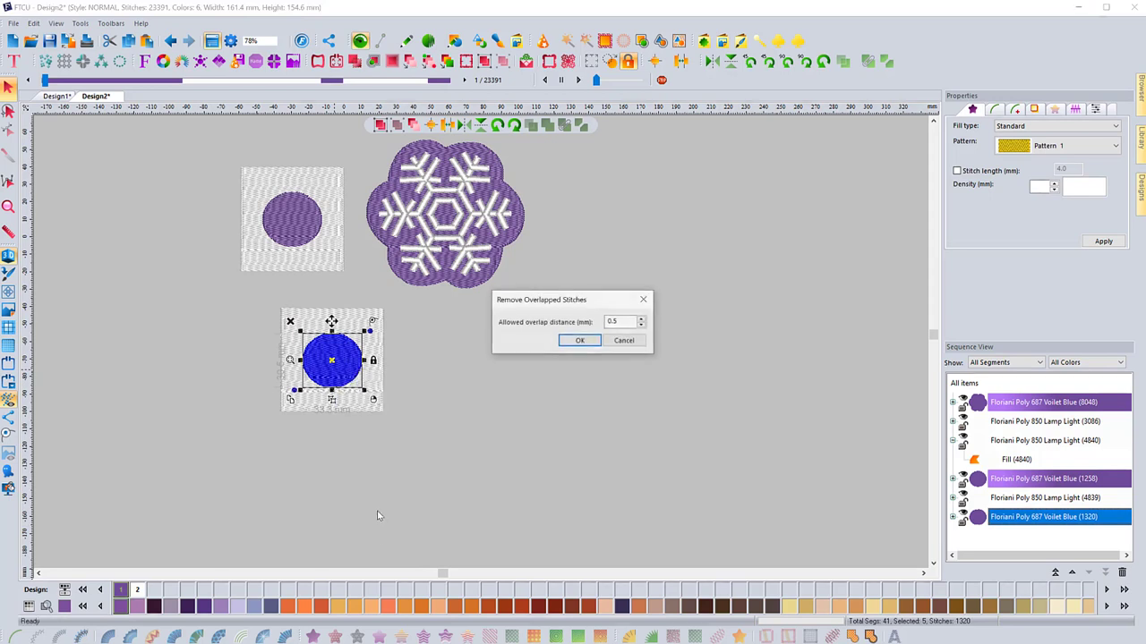
{"action": "left_click", "coordinate": [582, 340]}
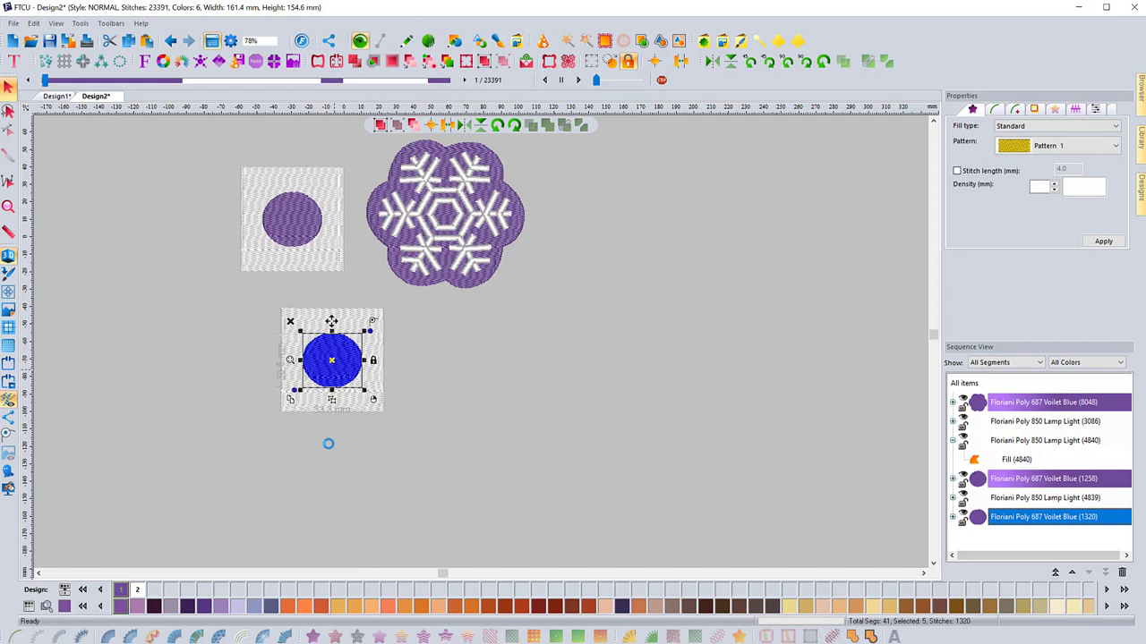
Move the converted circle off the square and examine the opening beneath it up close.
{"action": "left_click", "coordinate": [339, 374]}
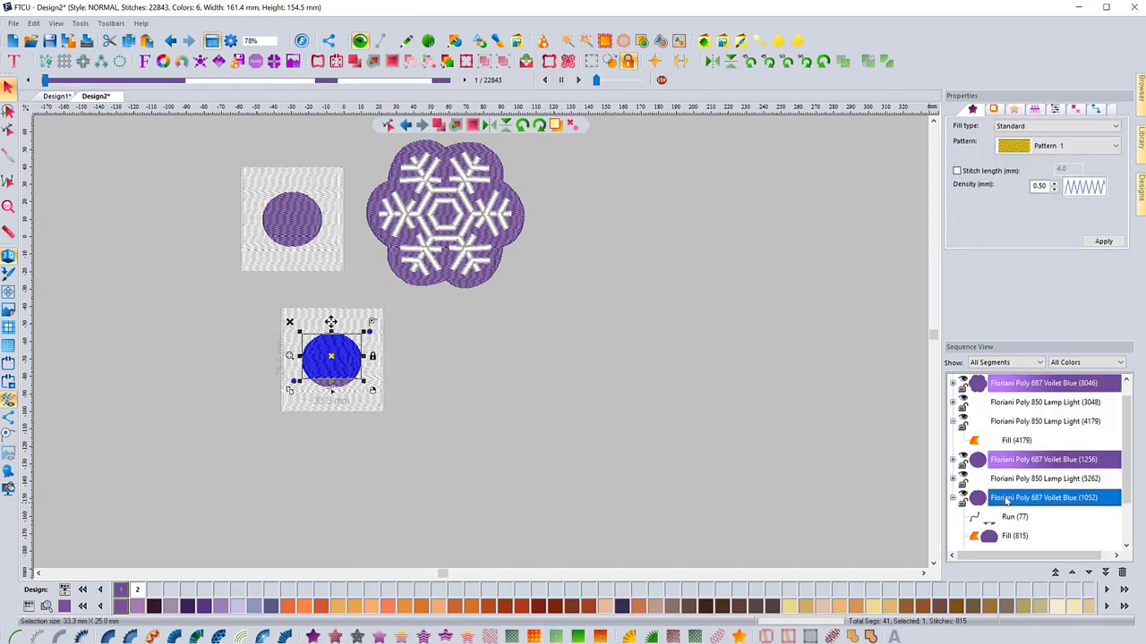
{"action": "left_click_drag", "start_coordinate": [325, 358], "coordinate": [414, 349]}
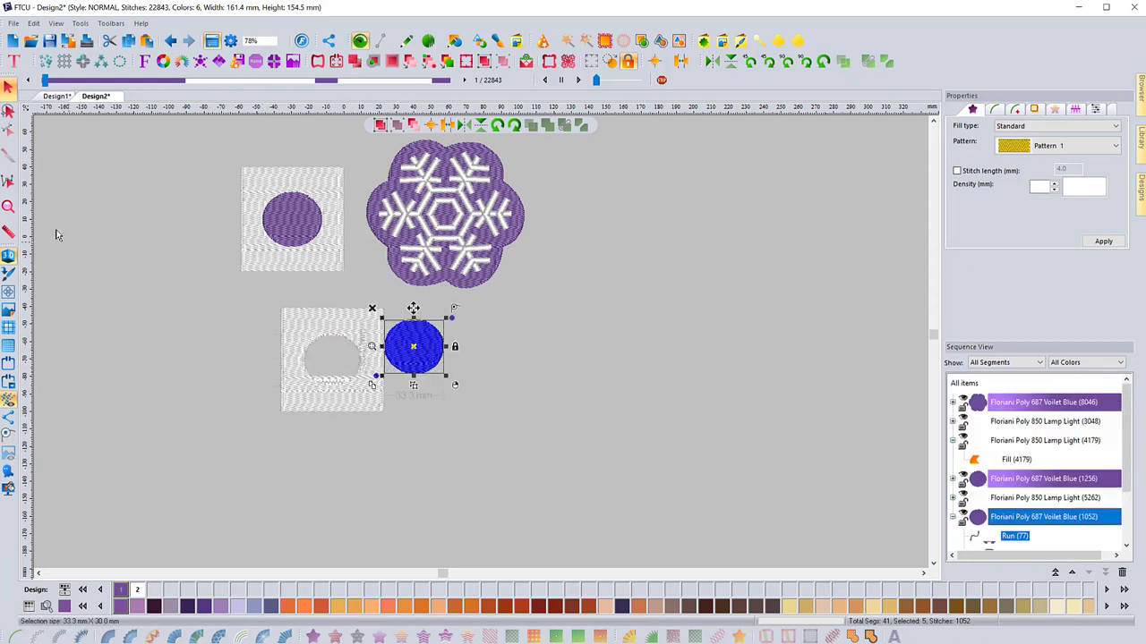
{"action": "left_click", "coordinate": [8, 206]}
{"action": "left_click_drag", "start_coordinate": [277, 303], "coordinate": [467, 431]}
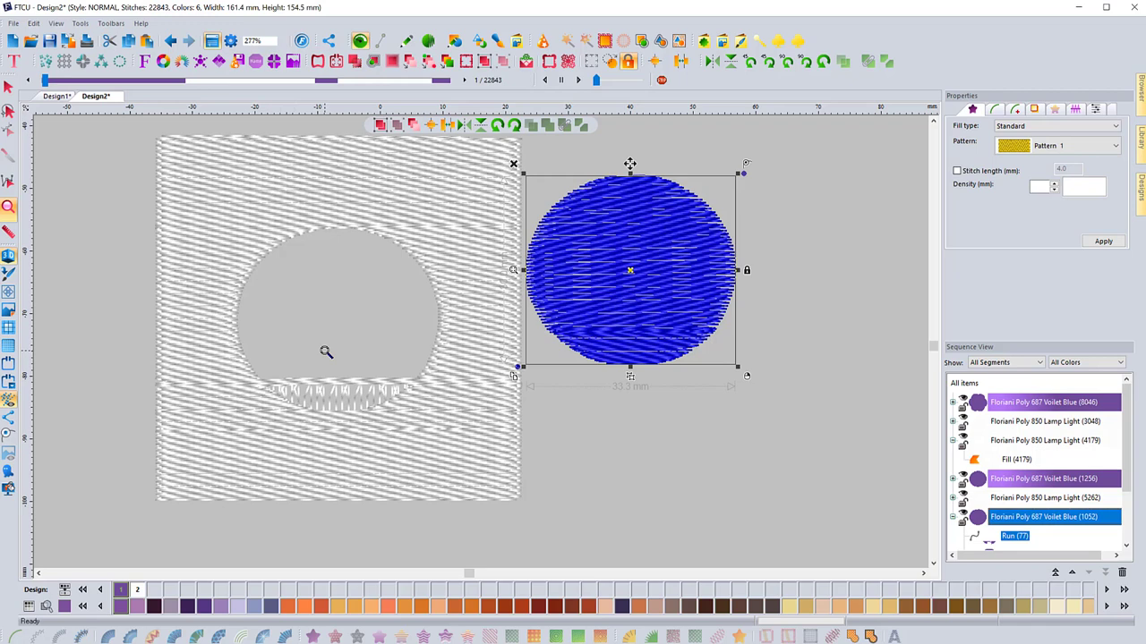
{"action": "left_click", "coordinate": [9, 206]}
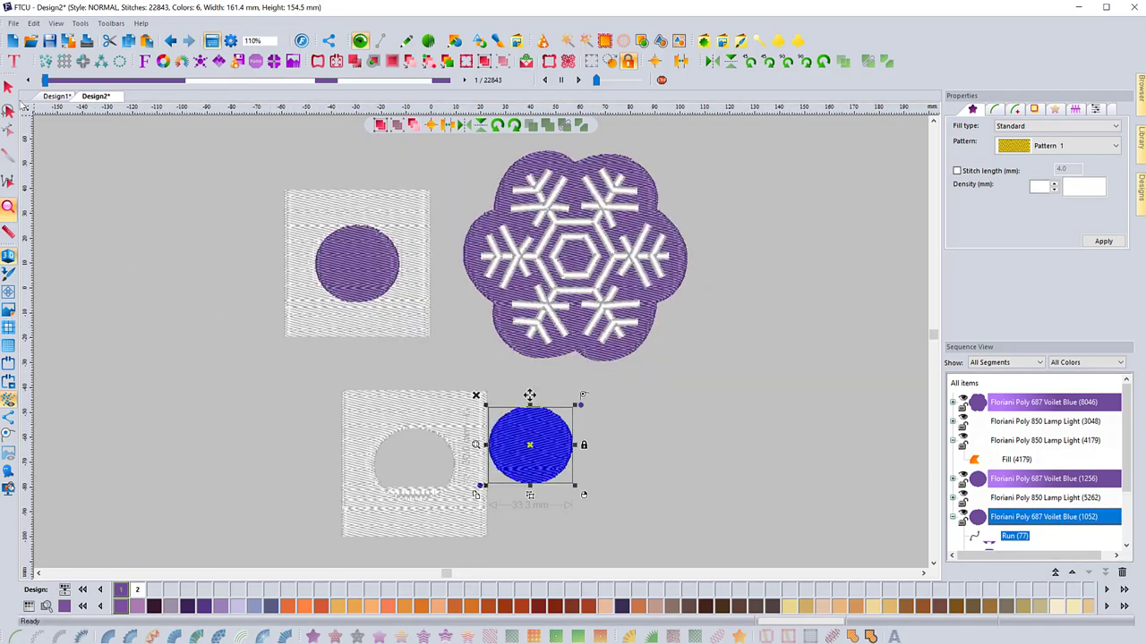
Delete the converted square and circle below the originals, and clear the selection.
{"action": "left_click", "coordinate": [8, 87]}
{"action": "left_click", "coordinate": [179, 261]}
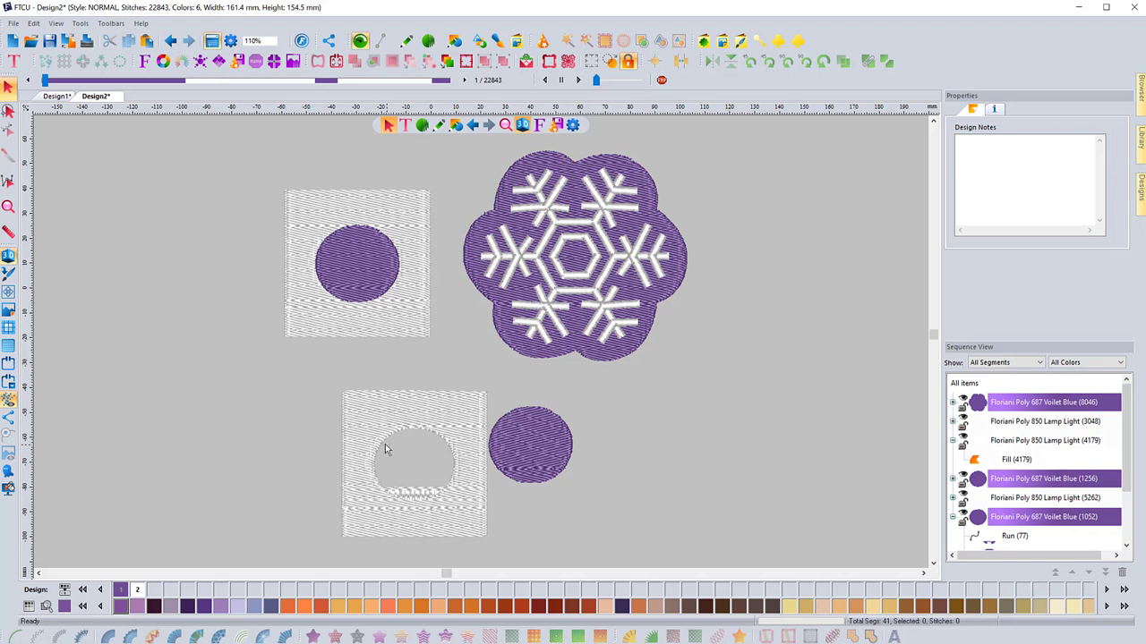
{"action": "left_click_drag", "start_coordinate": [311, 375], "coordinate": [590, 535]}
{"action": "left_click_drag", "start_coordinate": [591, 549], "coordinate": [591, 548]}
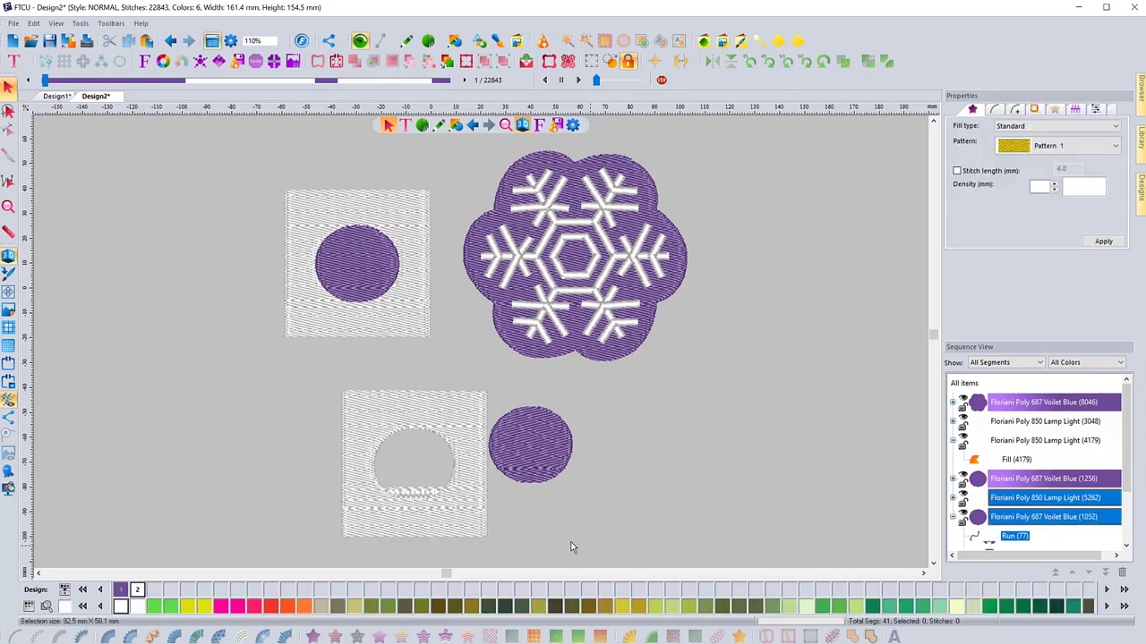
{"action": "key", "text": "Delete"}
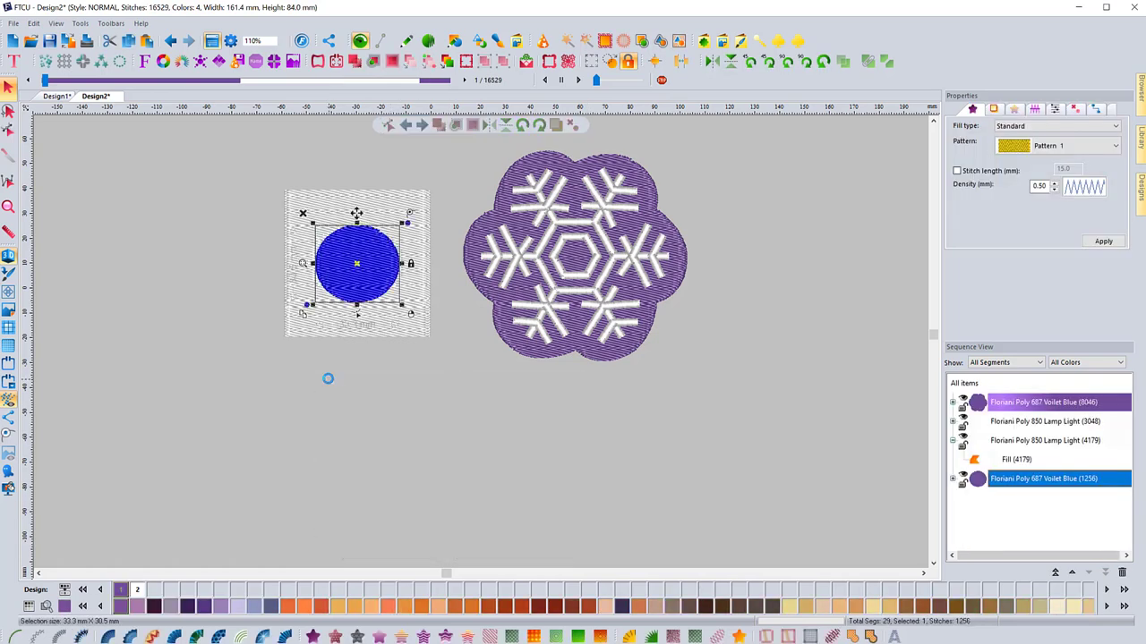
{"action": "left_click", "coordinate": [354, 395]}
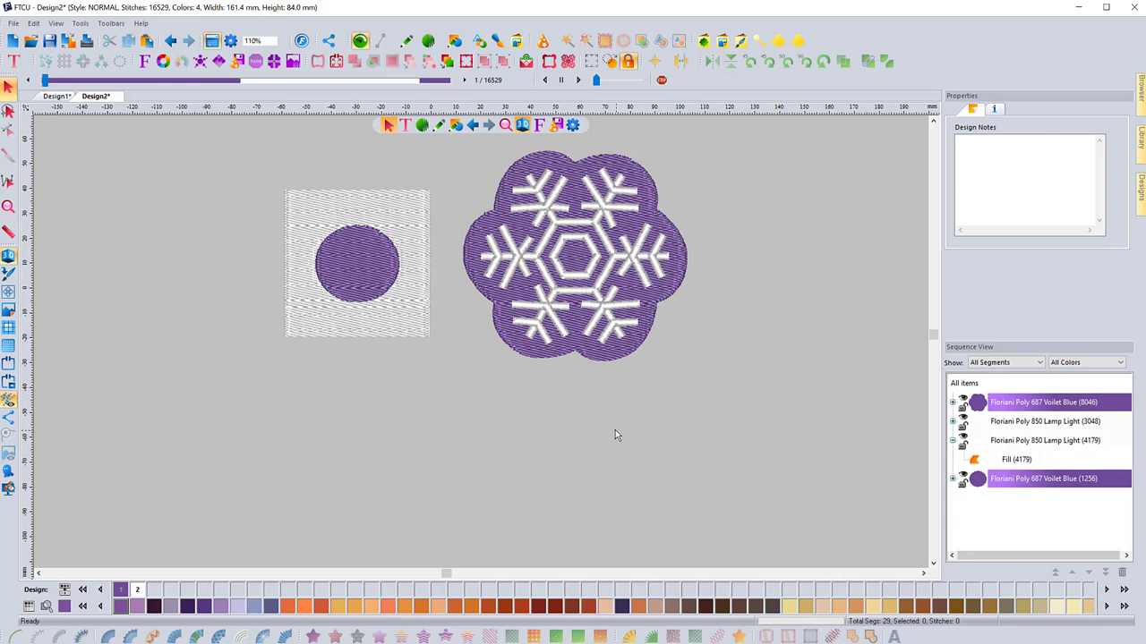
Try to remove the overlapped stitches beneath the white snowflake with an allowed overlap distance of 0.5 mm.
{"action": "left_click", "coordinate": [952, 441]}
{"action": "left_click", "coordinate": [1000, 422]}
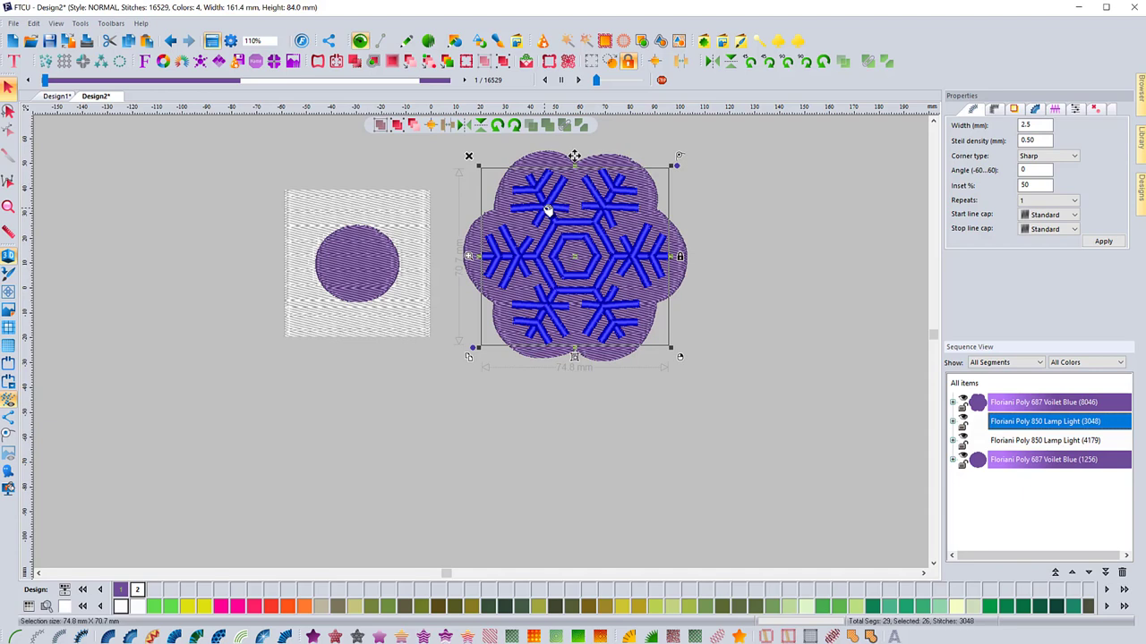
{"action": "right_click", "coordinate": [549, 209]}
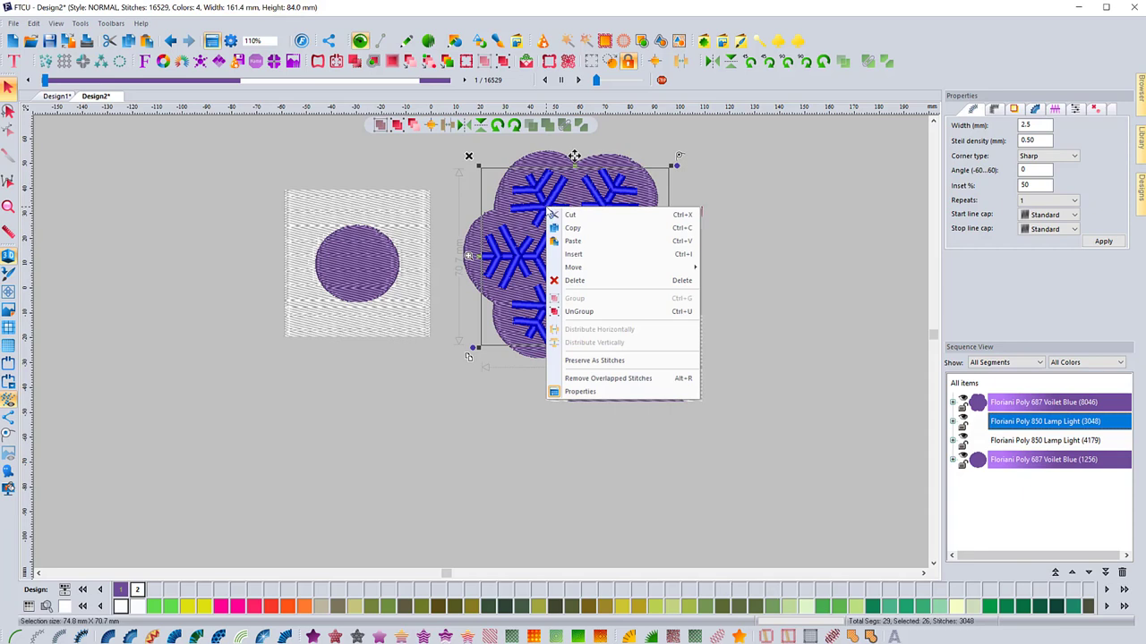
{"action": "left_click", "coordinate": [588, 379]}
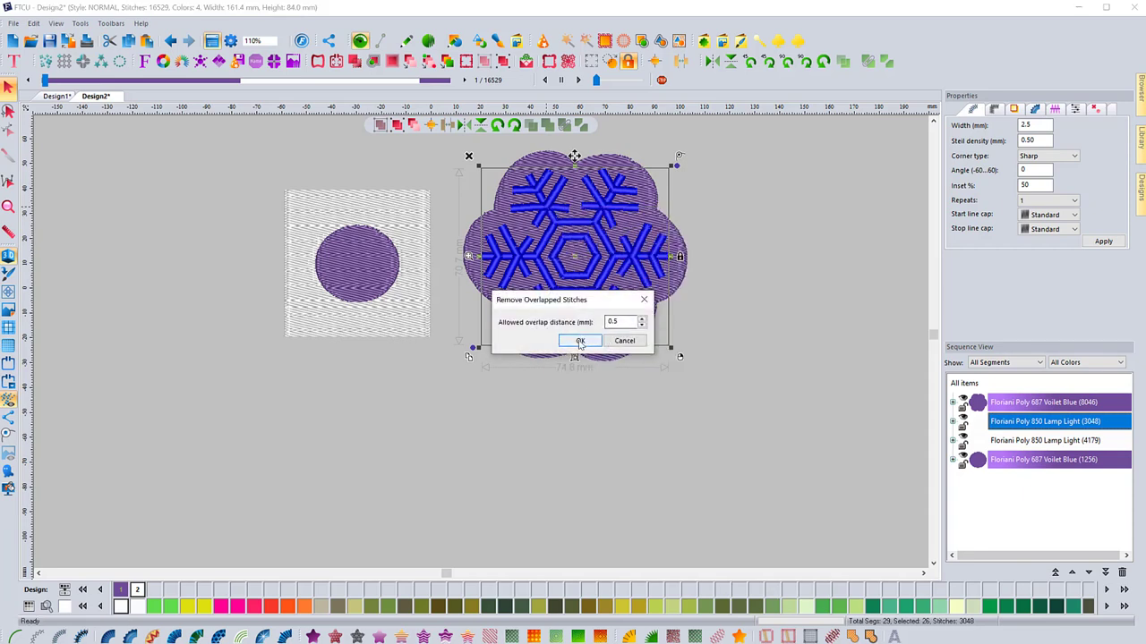
{"action": "left_click", "coordinate": [580, 342]}
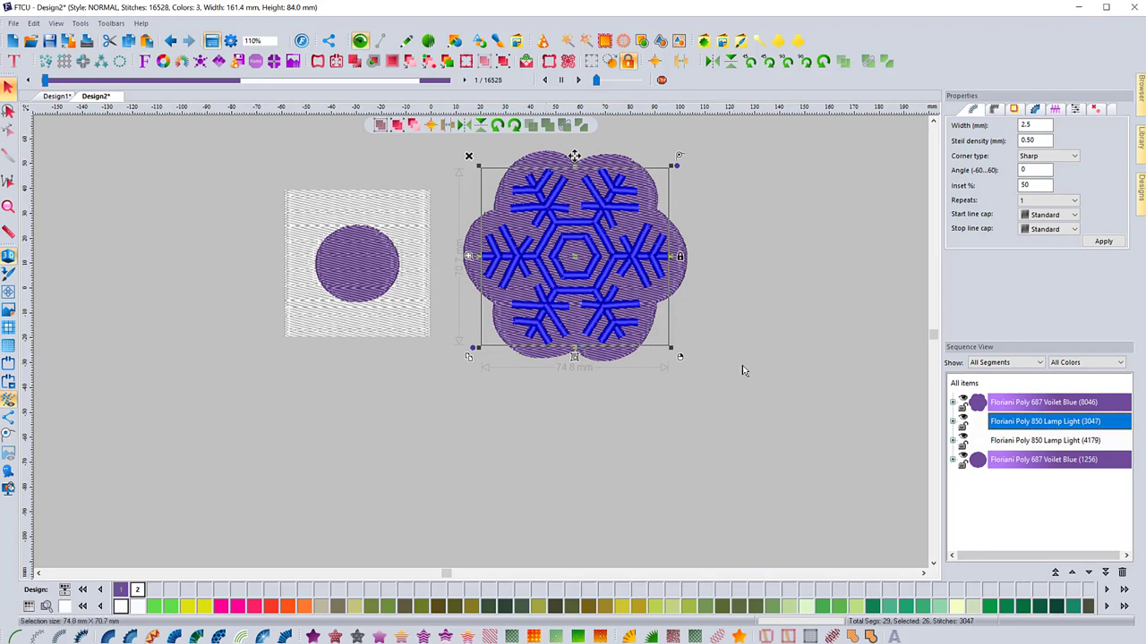
Move the snowflake off the purple shape to check the fill beneath it, and undo the move.
{"action": "left_click_drag", "start_coordinate": [577, 260], "coordinate": [795, 266]}
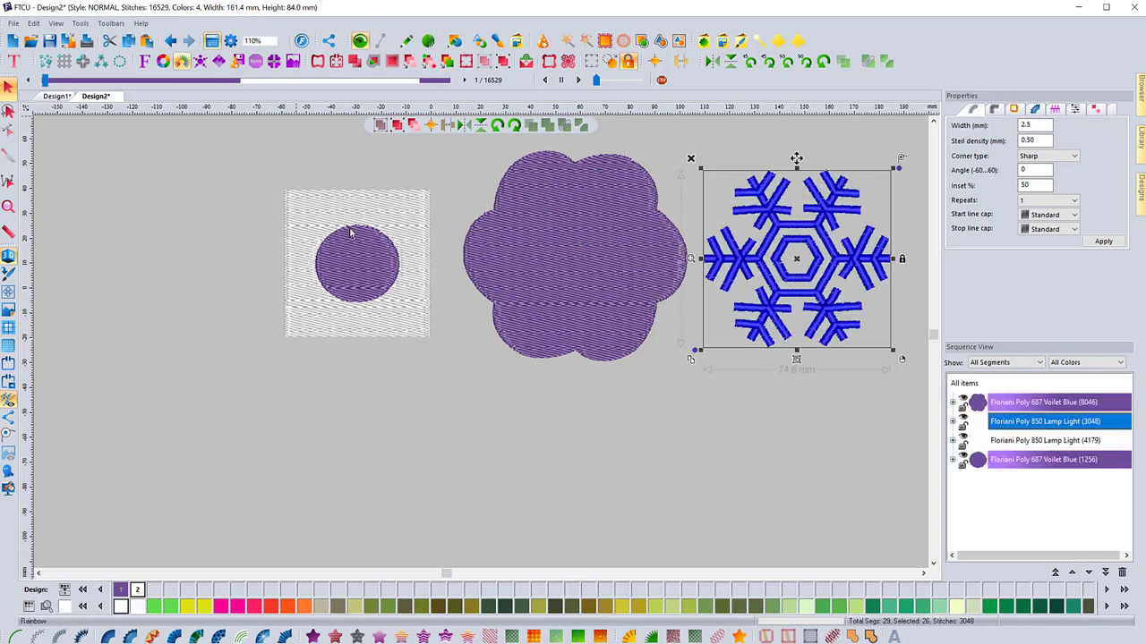
{"action": "left_click", "coordinate": [170, 42]}
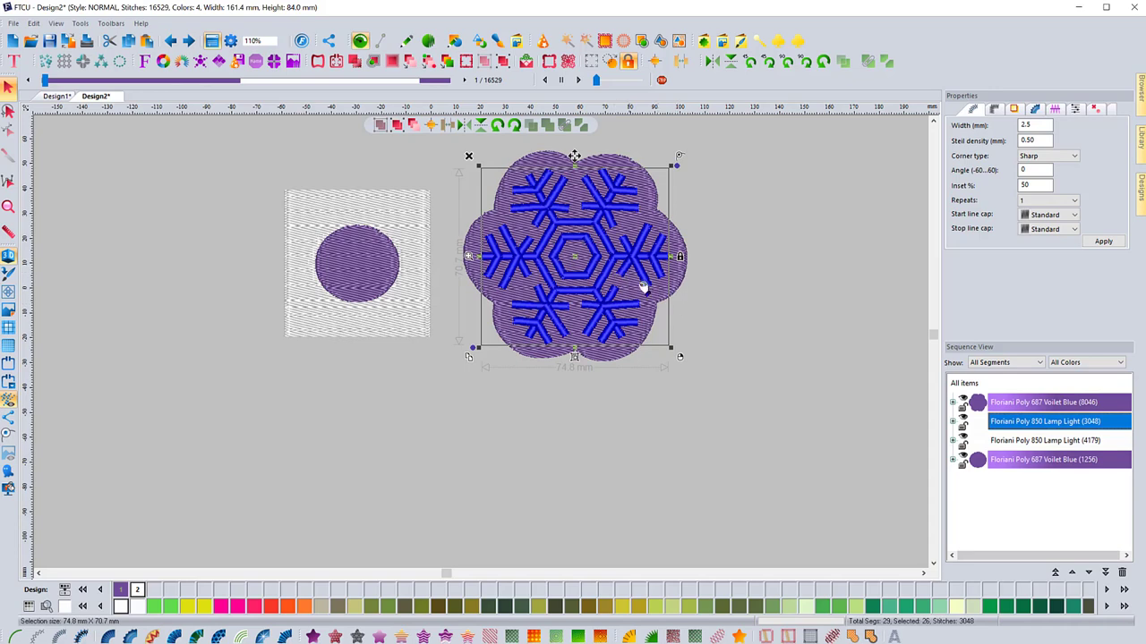
Expand the white snowflake's sequence entry to examine its Steil segments, collapse the entry, and clear the selection.
{"action": "left_click", "coordinate": [953, 441]}
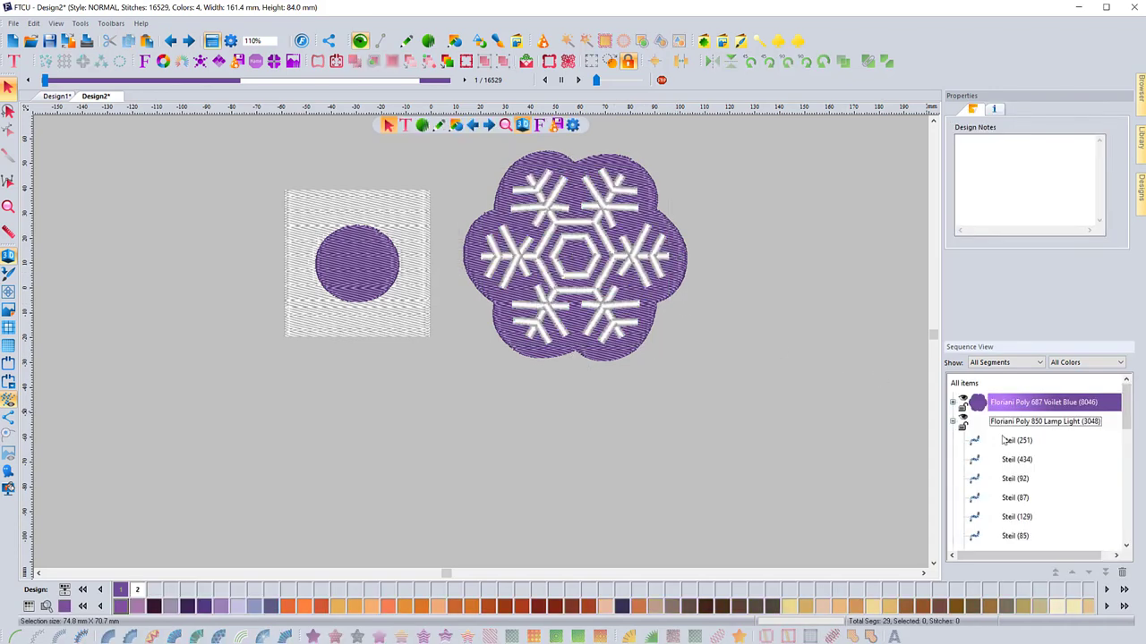
{"action": "left_click", "coordinate": [1006, 440]}
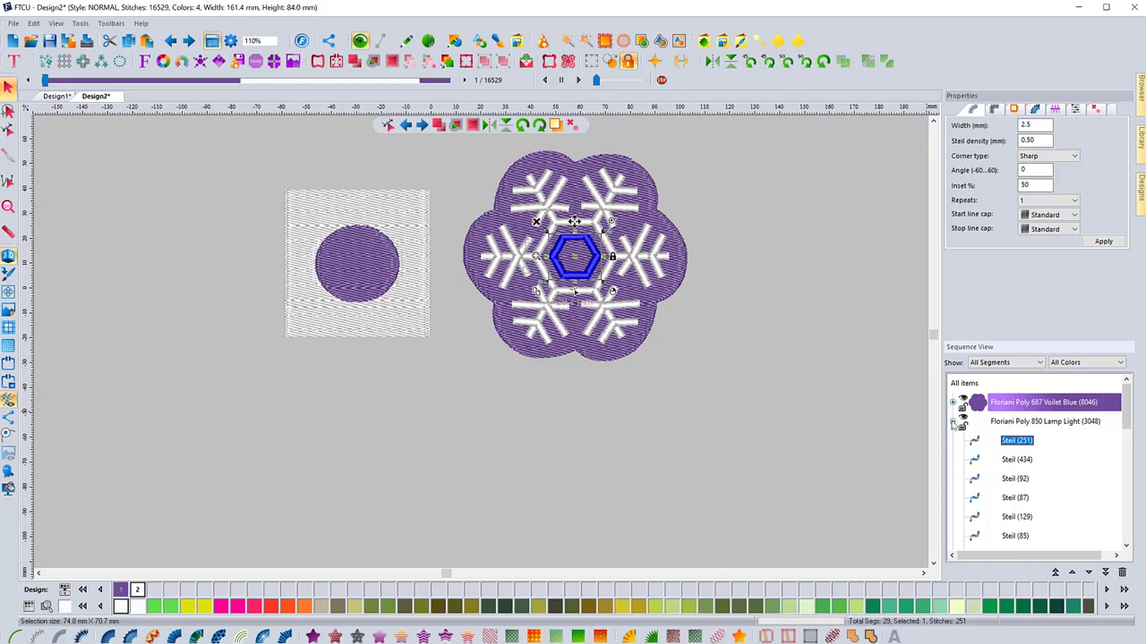
{"action": "left_click", "coordinate": [953, 426]}
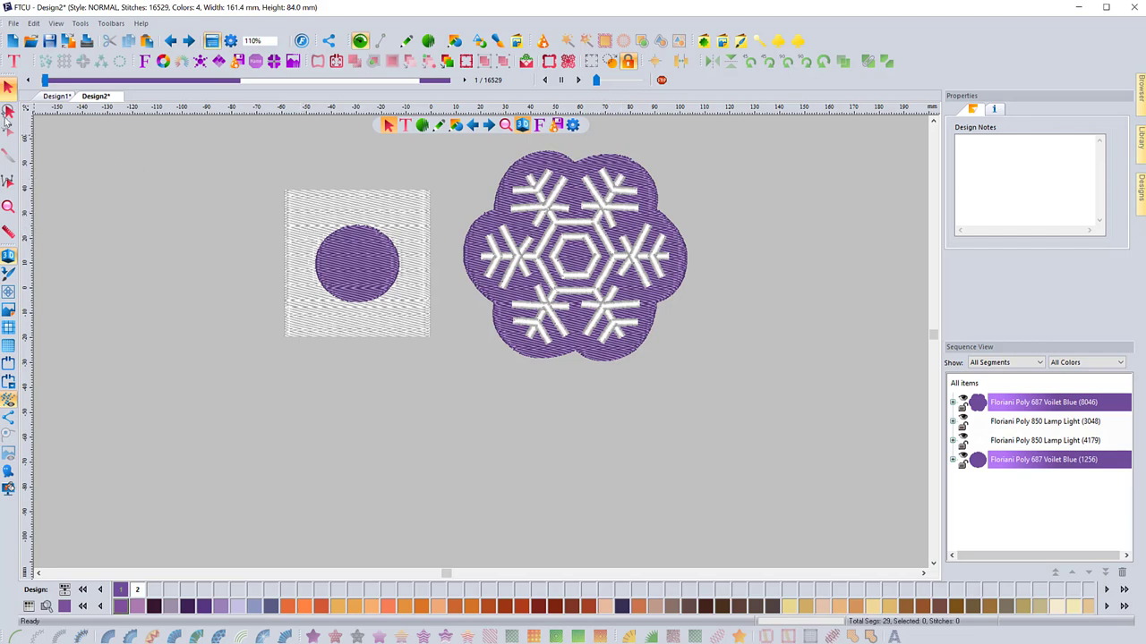
{"action": "left_click", "coordinate": [578, 243]}
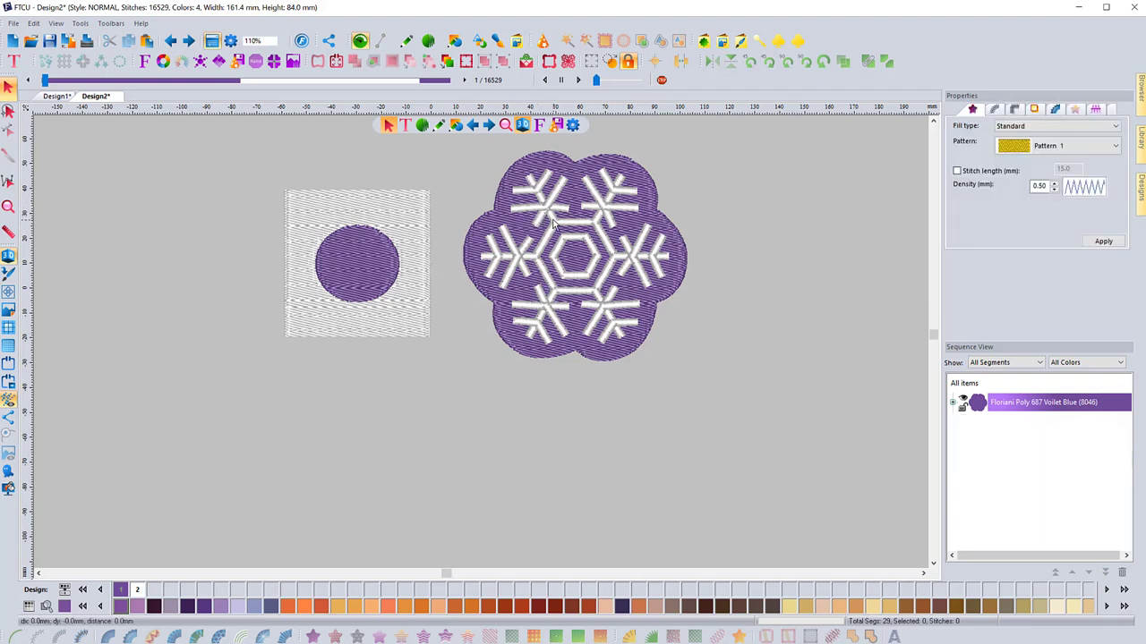
{"action": "left_click", "coordinate": [788, 303]}
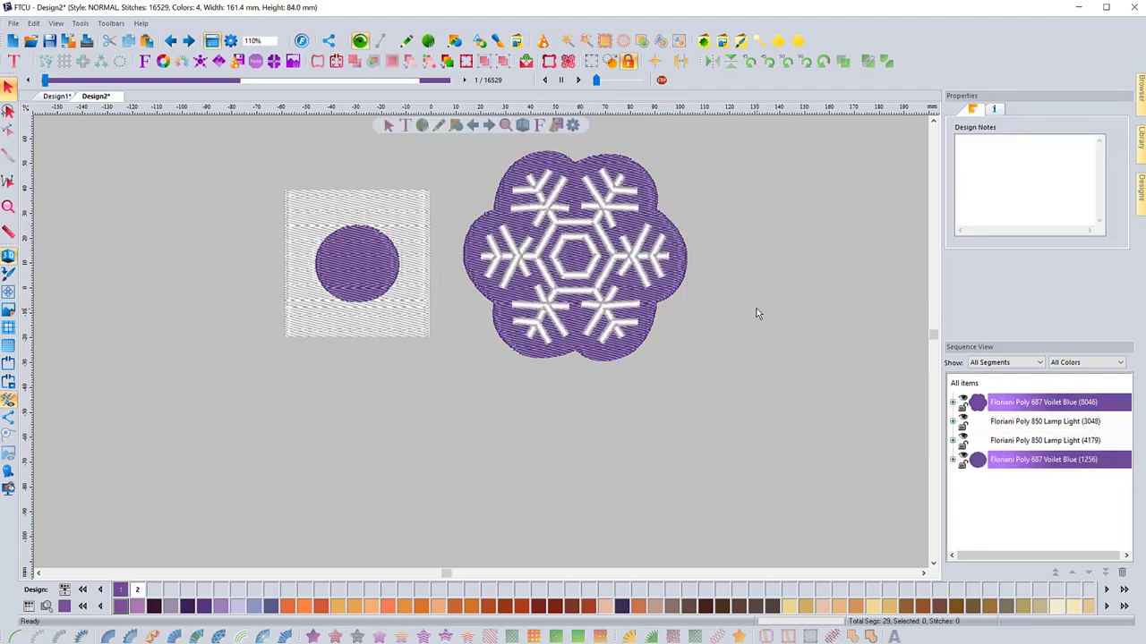
Move the white snowflake off the purple flower shape to the empty area beside the white square.
{"action": "left_click", "coordinate": [952, 422]}
{"action": "left_click", "coordinate": [1023, 425]}
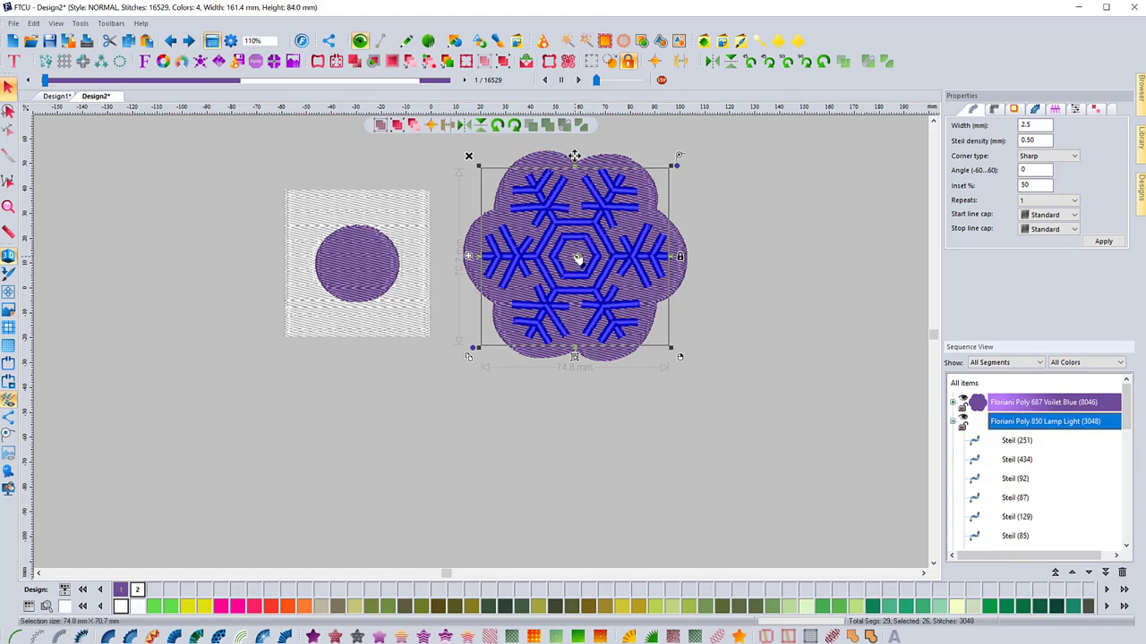
{"action": "left_click_drag", "start_coordinate": [577, 258], "coordinate": [173, 328]}
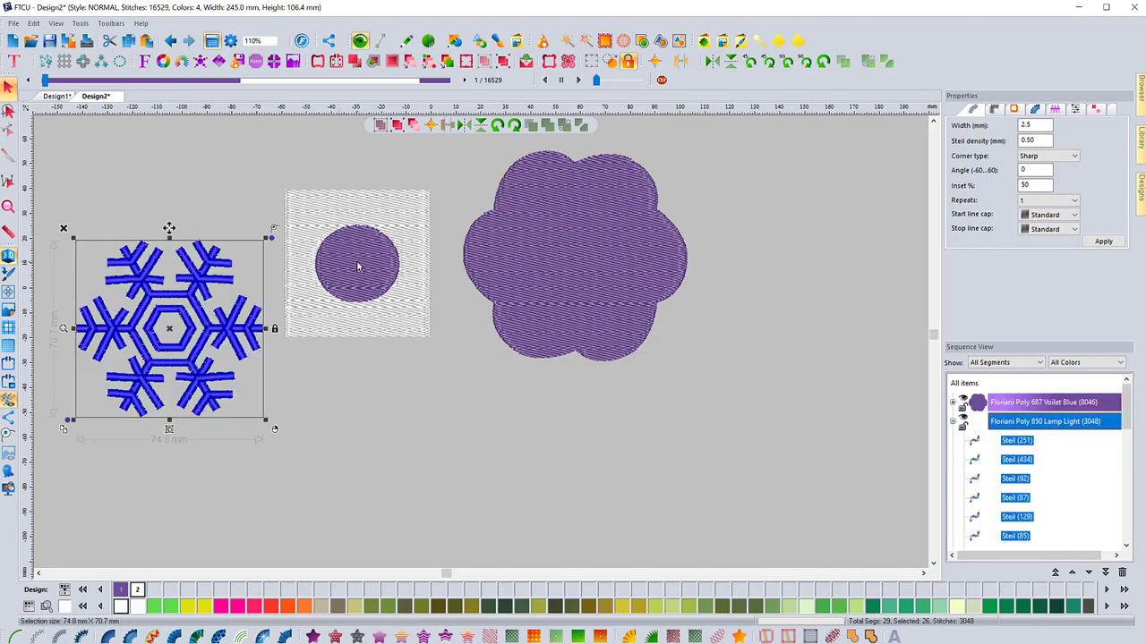
Copy the purple circle from the white square onto the flower shape and shrink the copy to about 15.6 × 14.3 mm.
{"action": "left_click", "coordinate": [357, 266]}
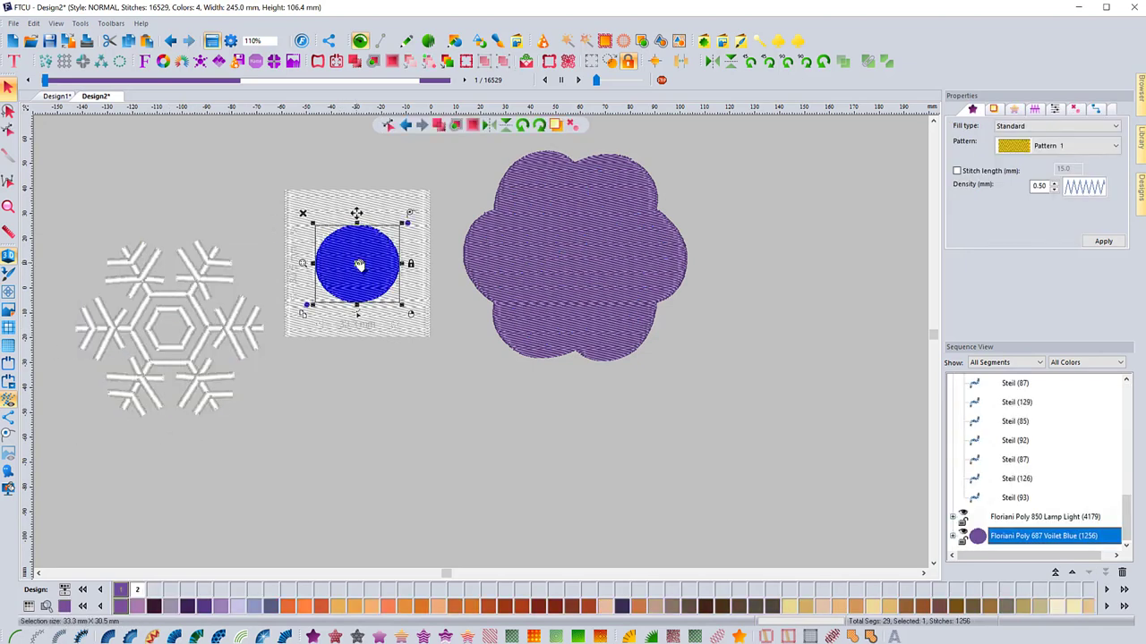
{"action": "key", "text": "ctrl+c"}
{"action": "key", "text": "ctrl+v"}
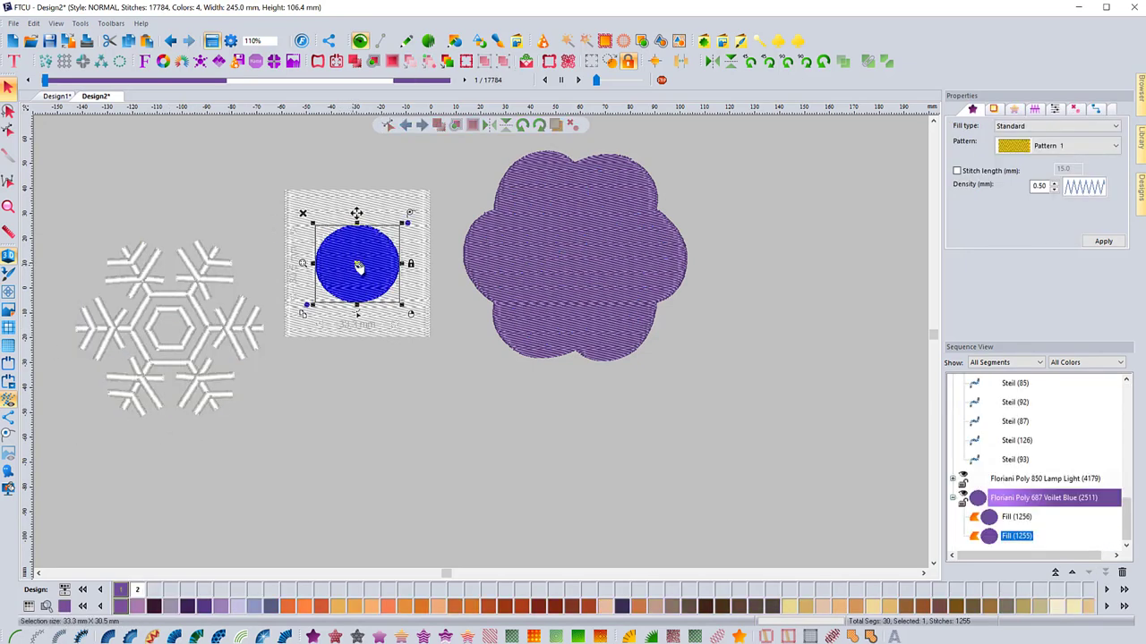
{"action": "left_click_drag", "start_coordinate": [358, 259], "coordinate": [560, 223]}
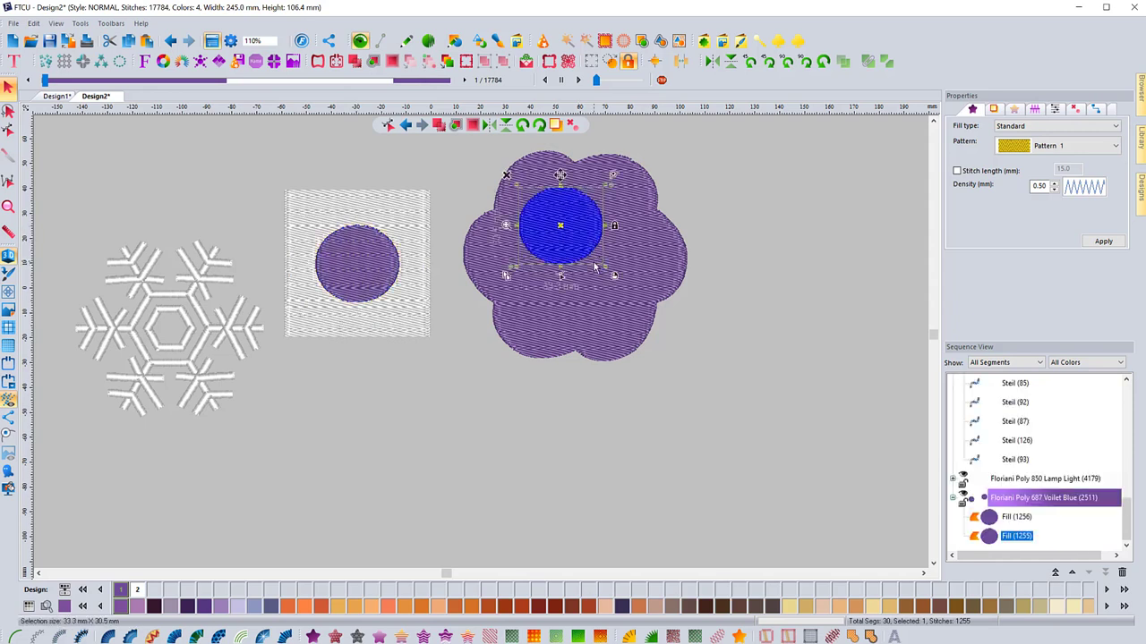
{"action": "left_click_drag", "start_coordinate": [604, 267], "coordinate": [605, 207]}
Duplicate the small circle seven times and spread the copies across the petals and centre of the flower shape.
{"action": "key", "text": "ctrl+c"}
{"action": "key", "text": "ctrl+v"}
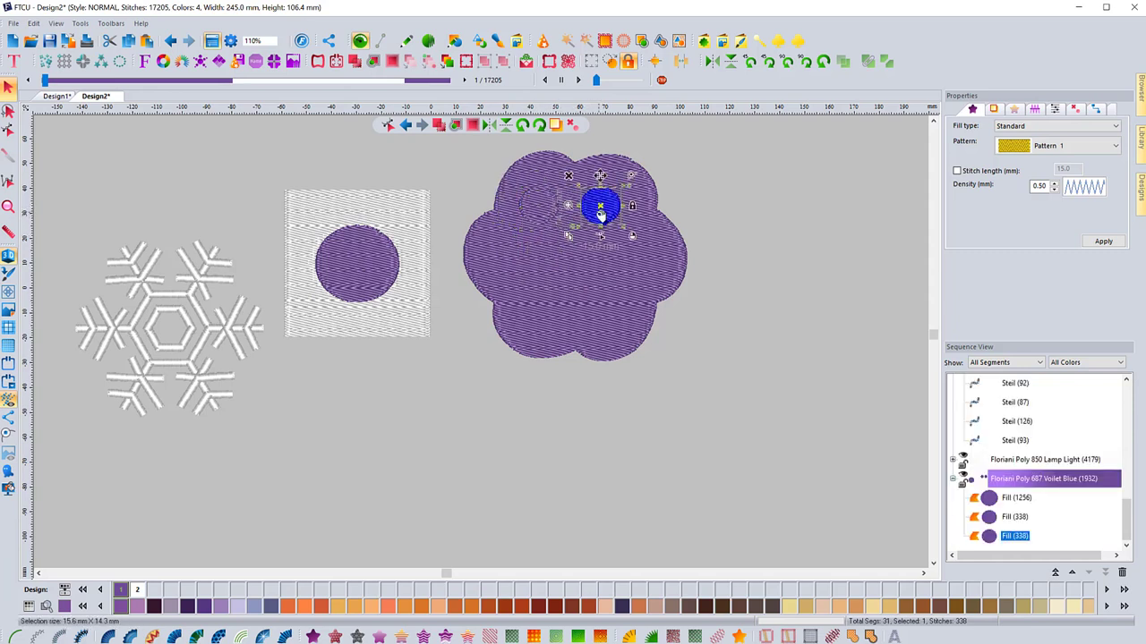
{"action": "key", "text": "ctrl+v"}
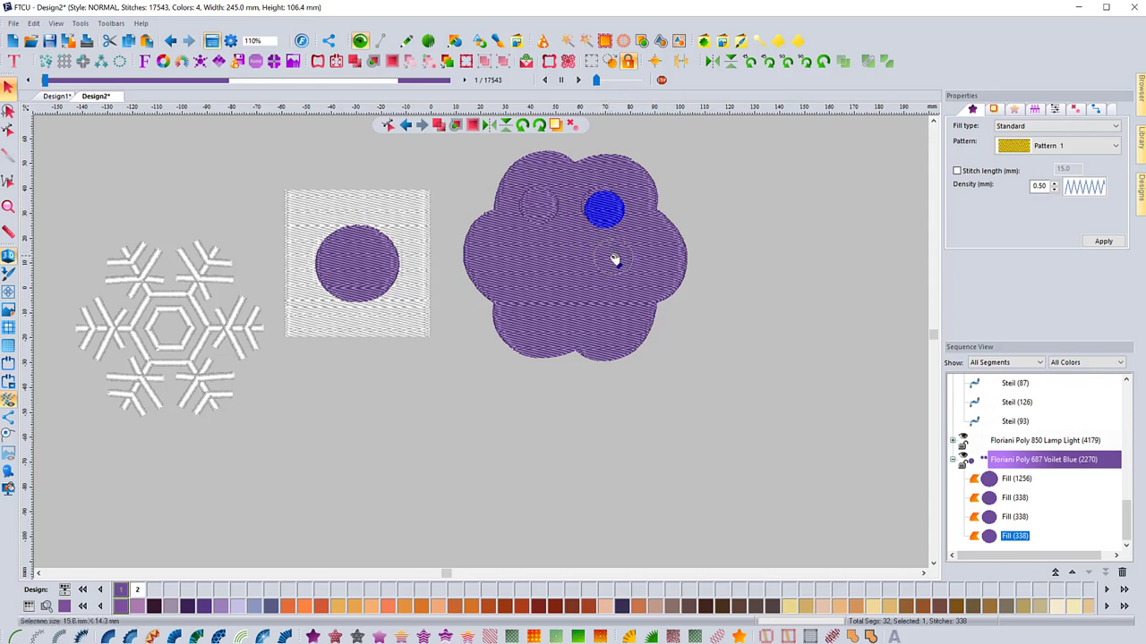
{"action": "key", "text": "ctrl+v"}
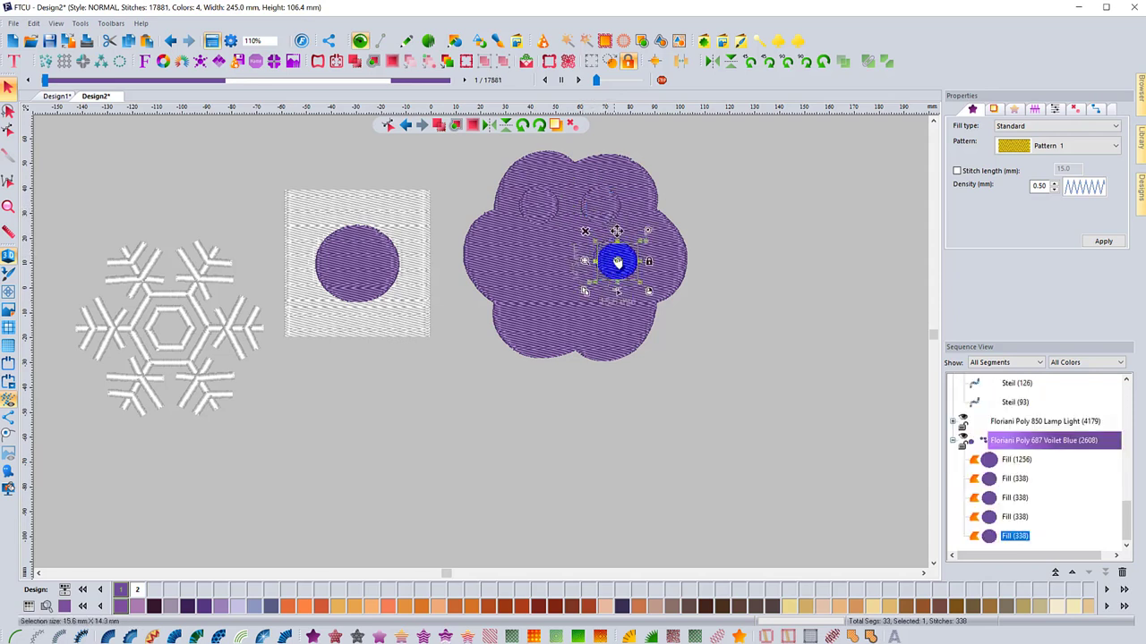
{"action": "key", "text": "ctrl+v"}
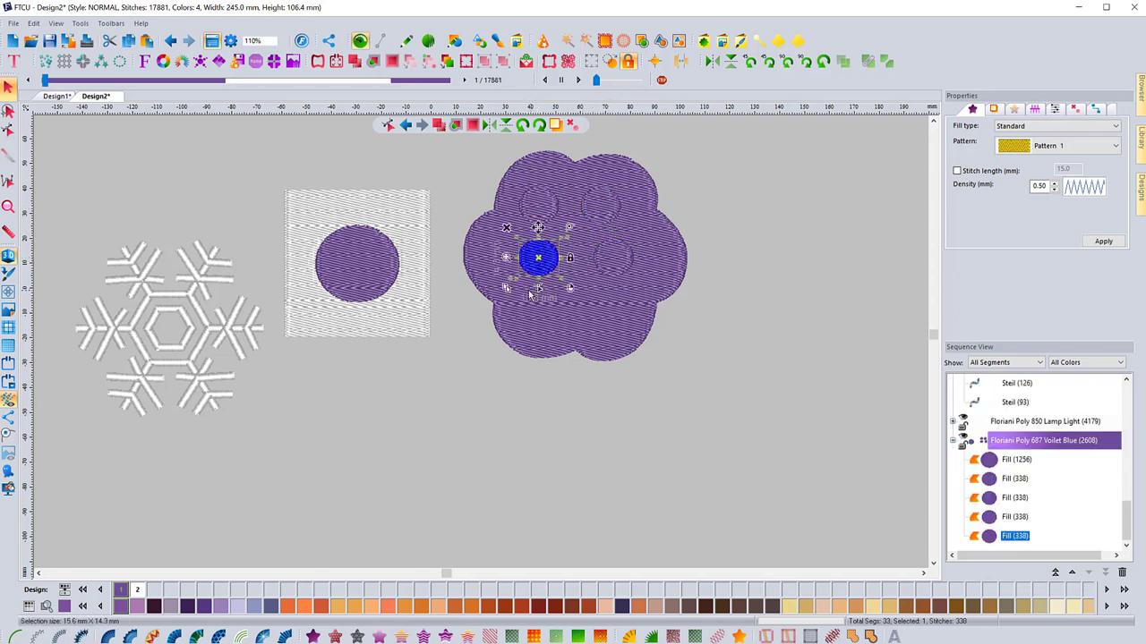
{"action": "left_click_drag", "start_coordinate": [544, 263], "coordinate": [534, 300]}
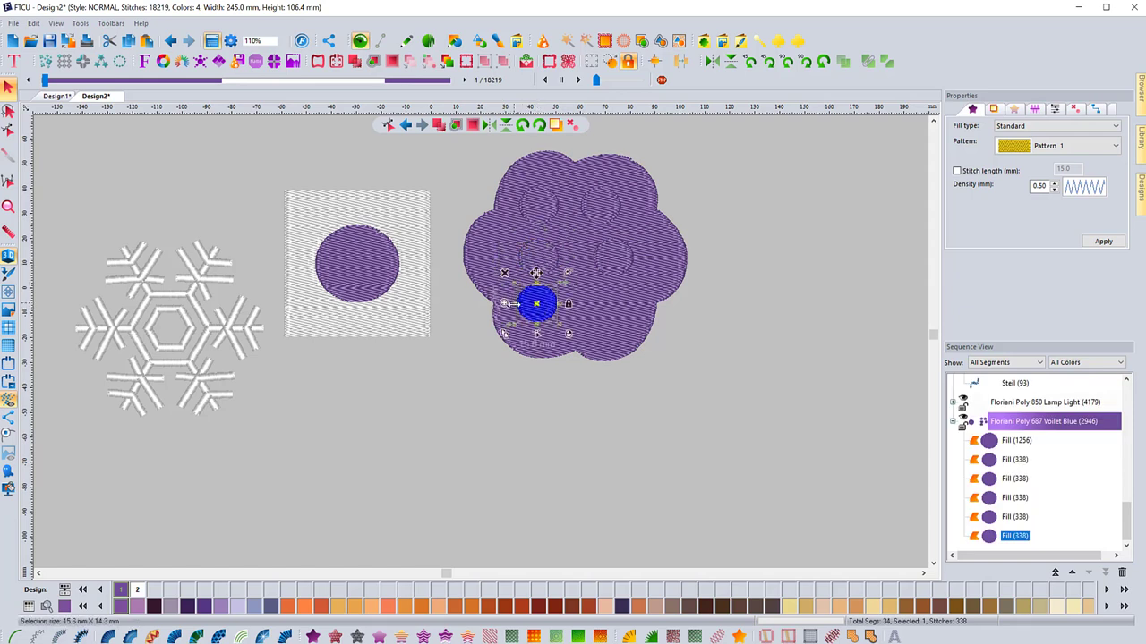
{"action": "key", "text": "ctrl+v"}
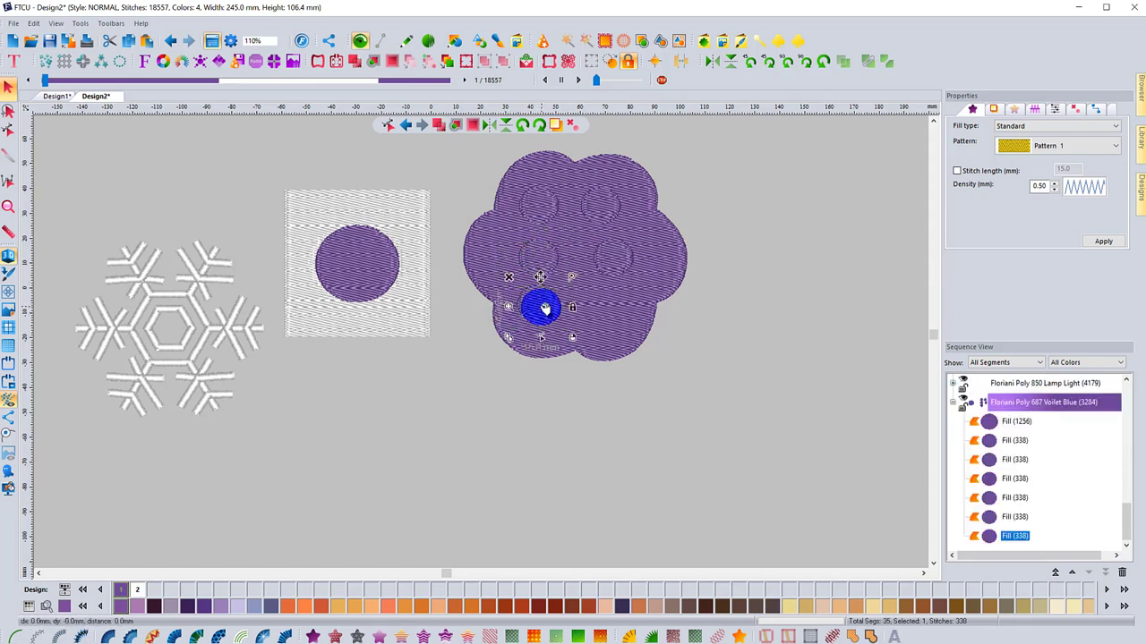
{"action": "key", "text": "ctrl+v"}
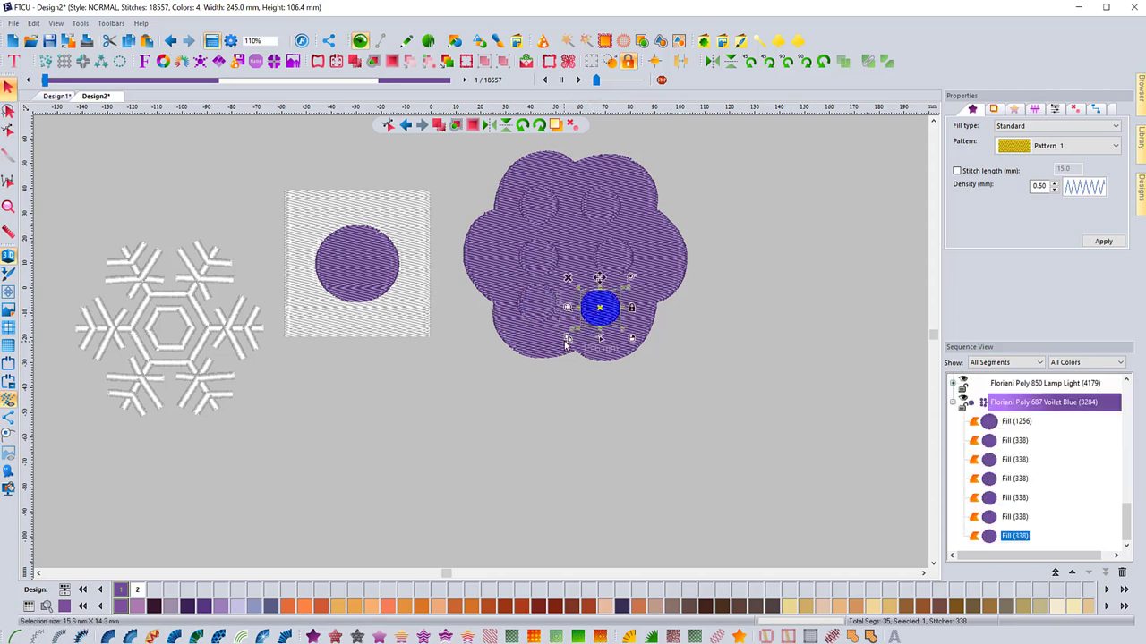
{"action": "left_click", "coordinate": [603, 313]}
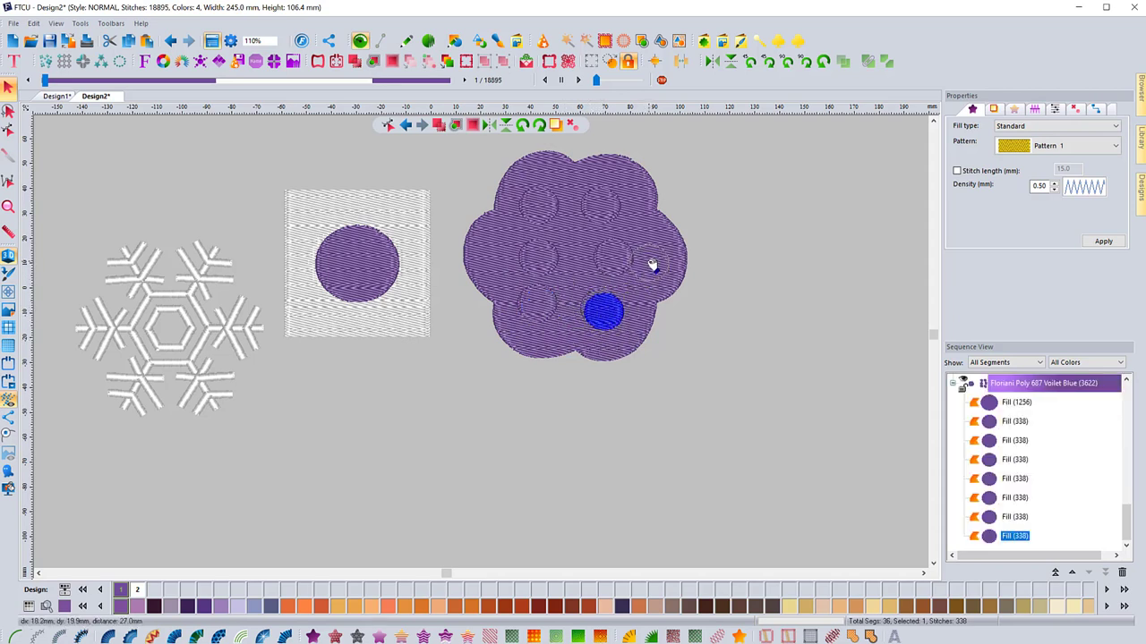
{"action": "key", "text": "ctrl+v"}
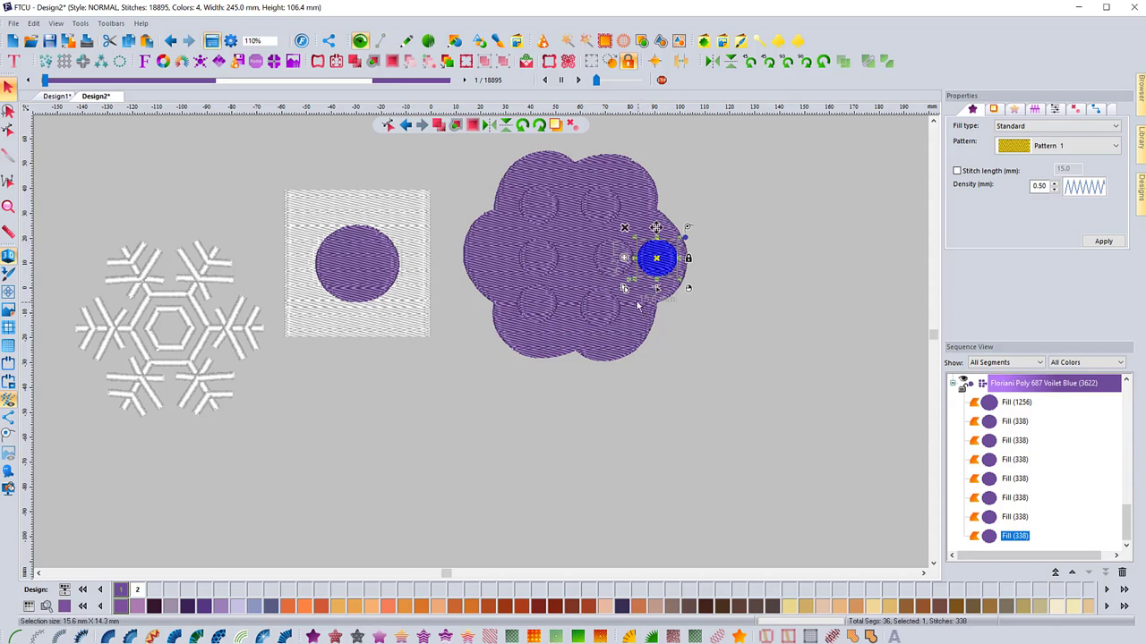
{"action": "left_click", "coordinate": [504, 263]}
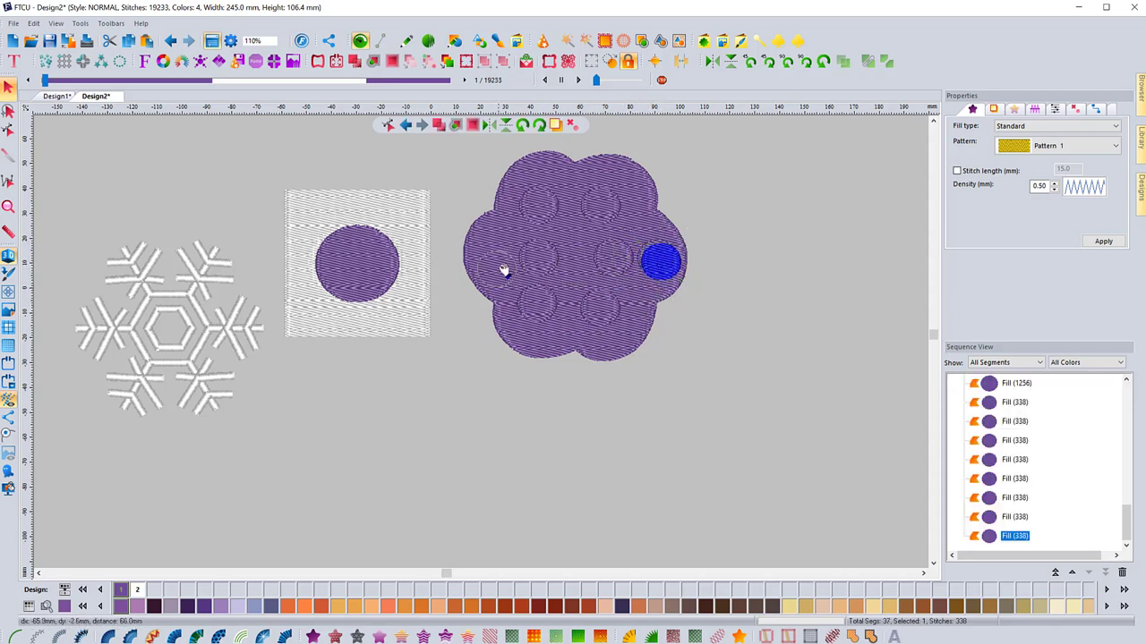
{"action": "key", "text": "ctrl+v"}
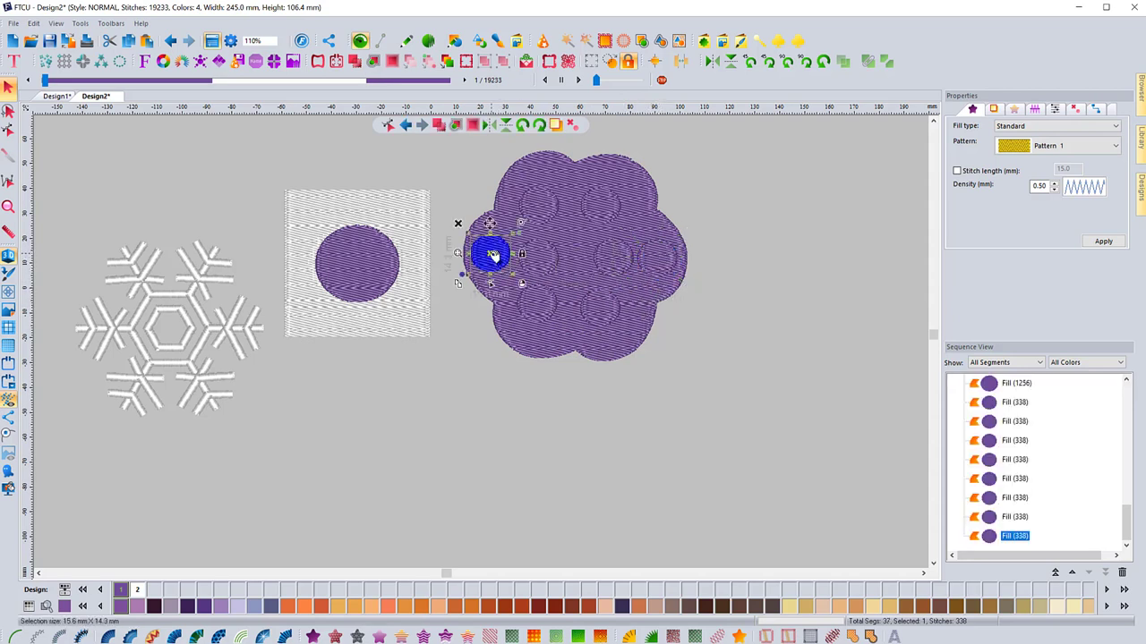
Switch the ruler units to inches and clear the selection.
{"action": "right_click", "coordinate": [605, 111]}
{"action": "left_click", "coordinate": [634, 131]}
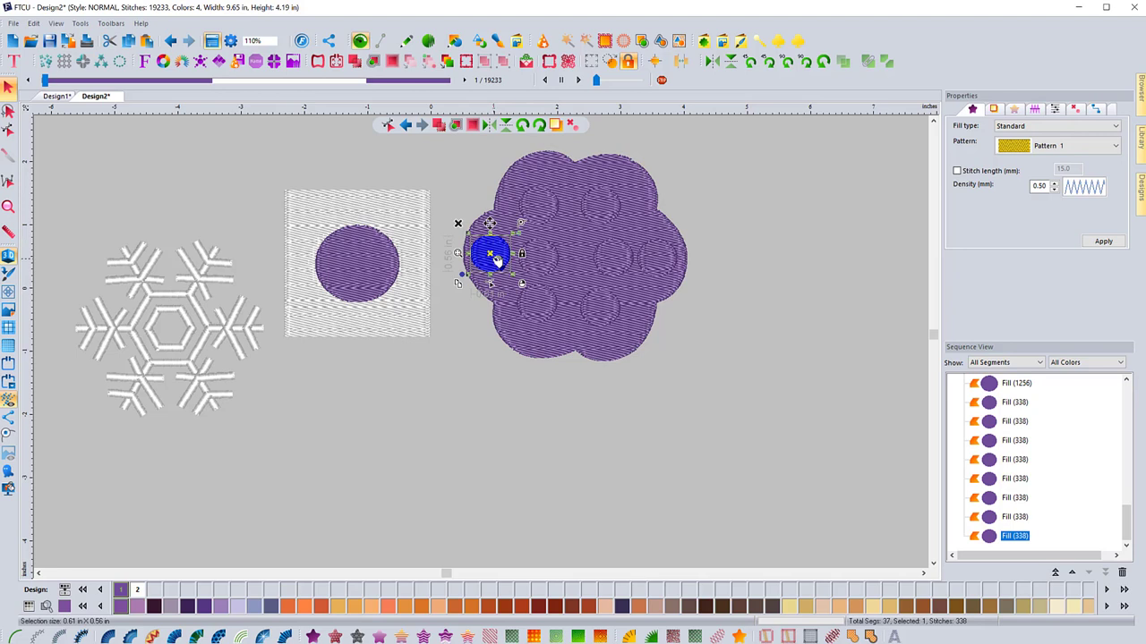
{"action": "left_click", "coordinate": [456, 195]}
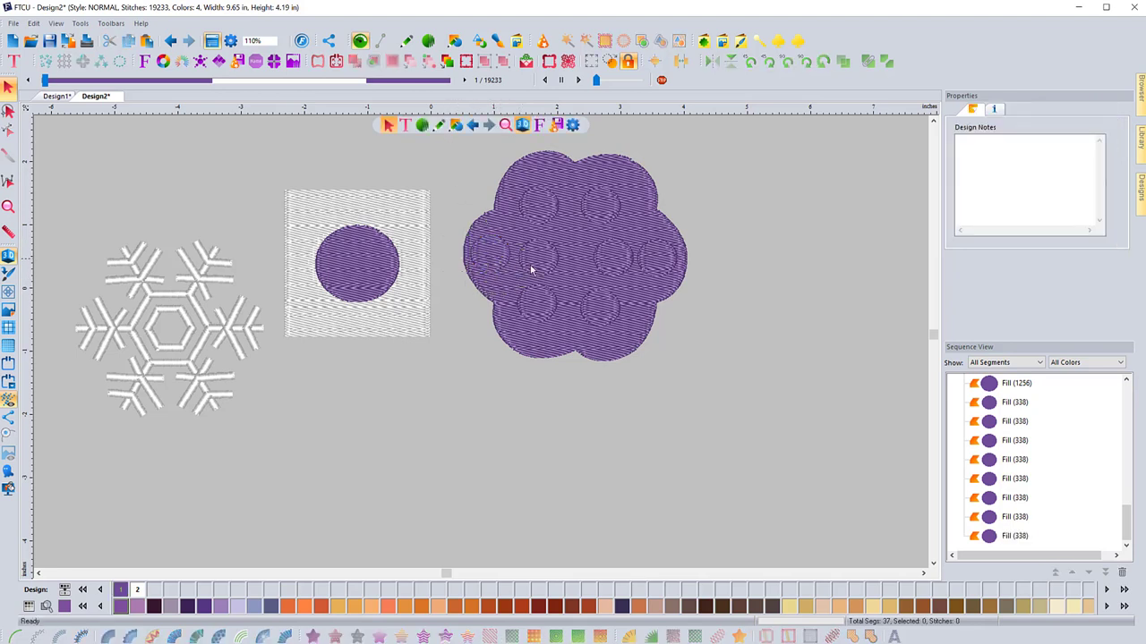
Recolor the purple flower fill to the snowflake's white thread, Floriani Poly 850 Lamp Light, and clear the selection.
{"action": "key", "text": "ctrl+a"}
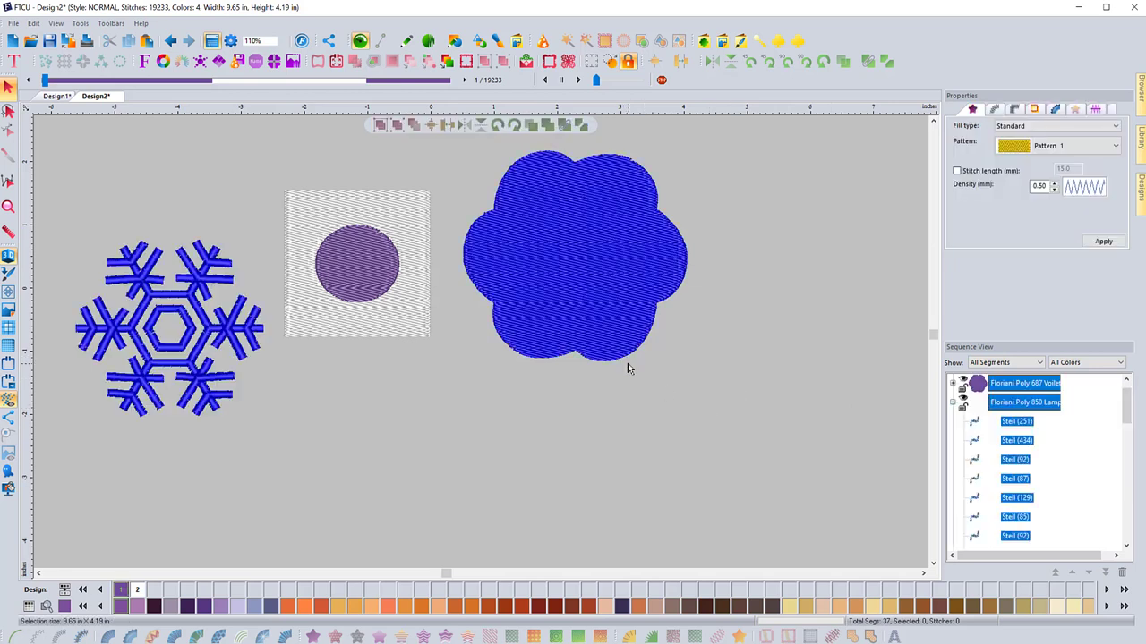
{"action": "left_click", "coordinate": [149, 607]}
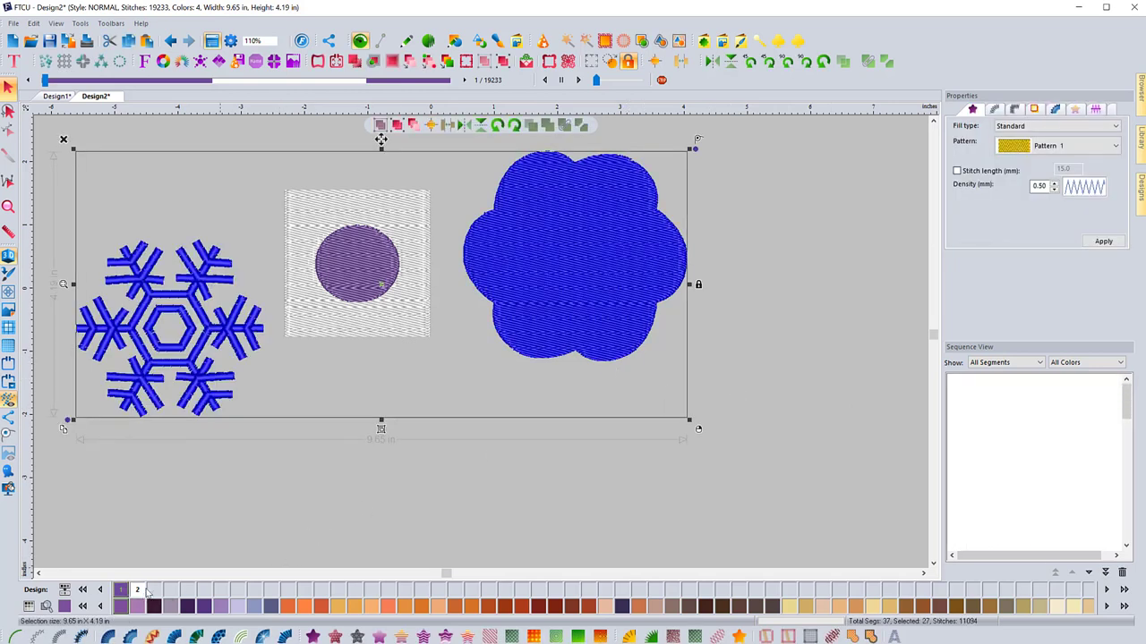
{"action": "left_click", "coordinate": [548, 446]}
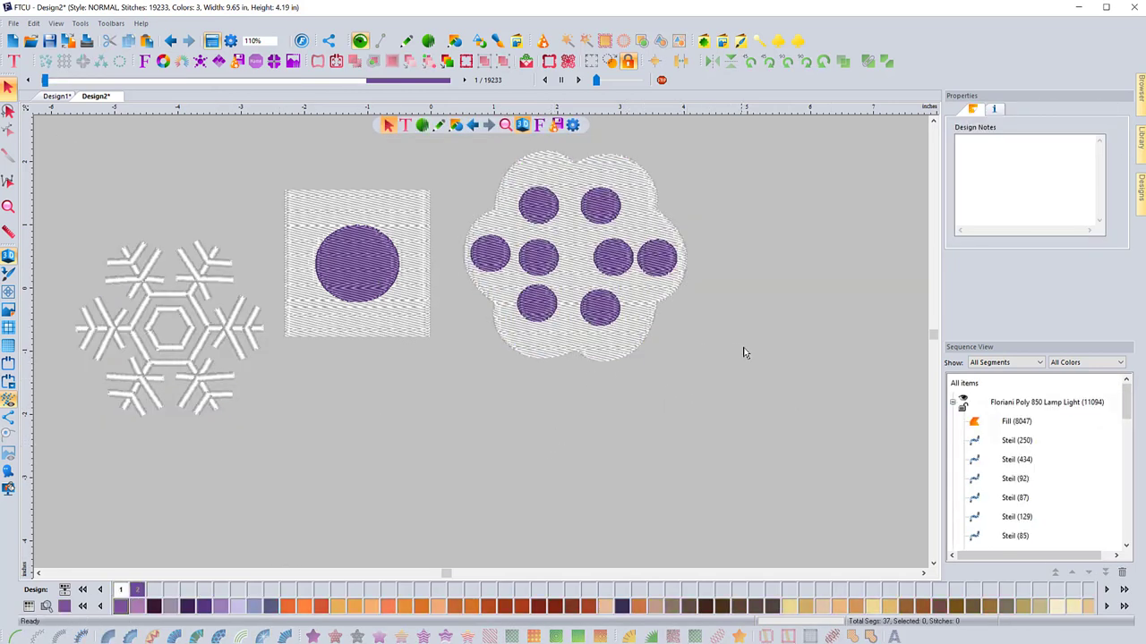
Remove the overlapped stitches beneath all eight small purple circles on the white flower fill, and clear the selection.
{"action": "left_click_drag", "start_coordinate": [712, 345], "coordinate": [447, 185]}
{"action": "right_click", "coordinate": [534, 263]}
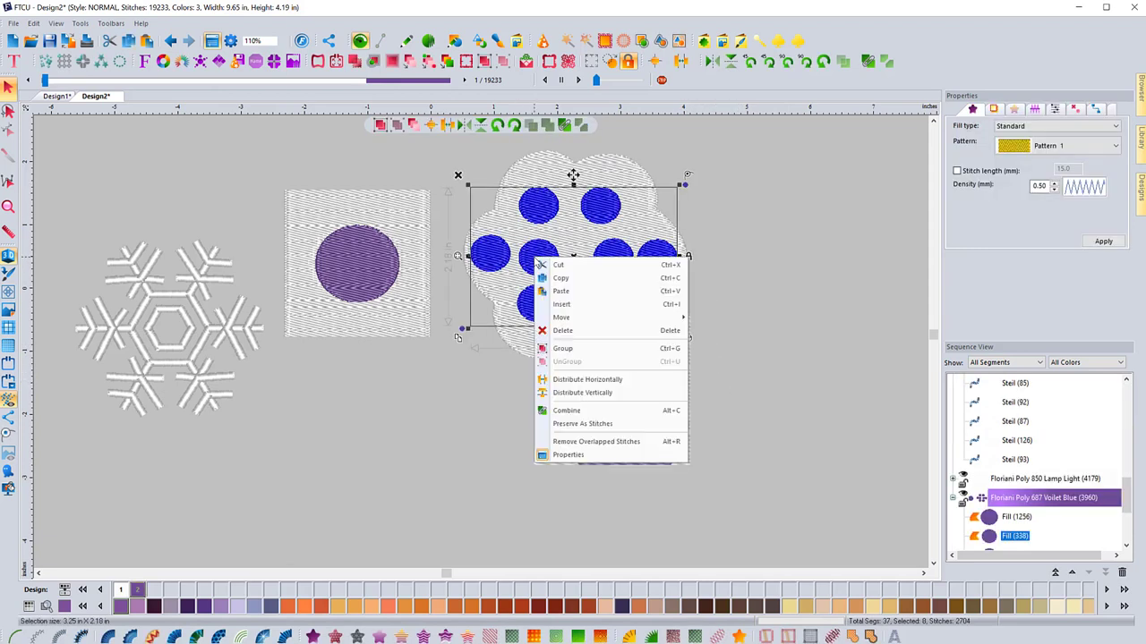
{"action": "left_click", "coordinate": [602, 442]}
{"action": "left_click", "coordinate": [592, 344]}
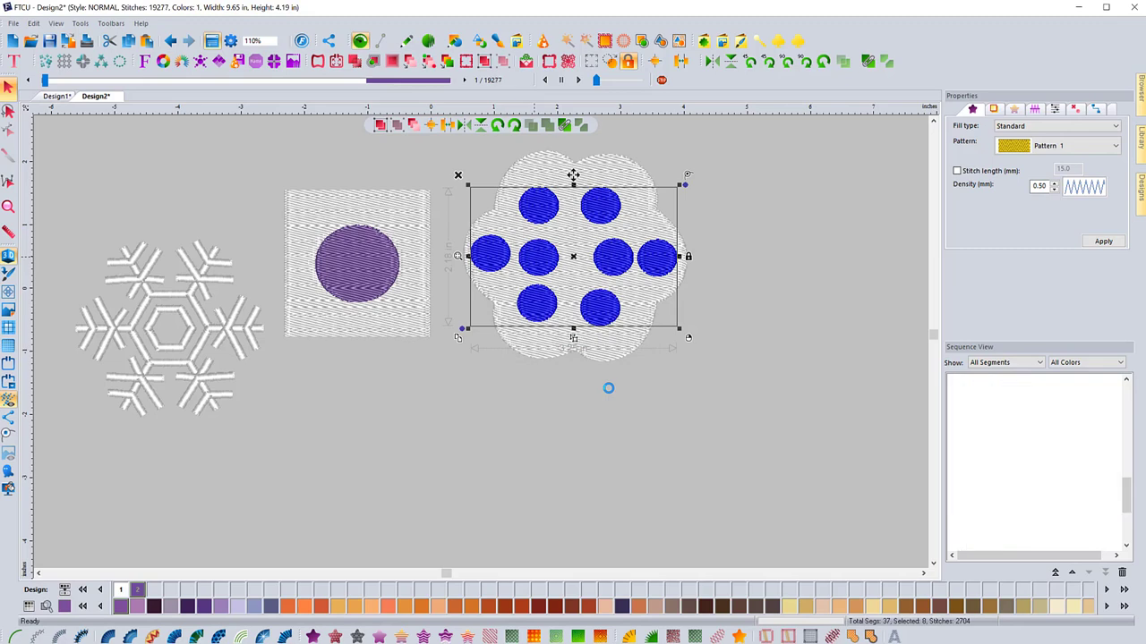
{"action": "left_click", "coordinate": [607, 341]}
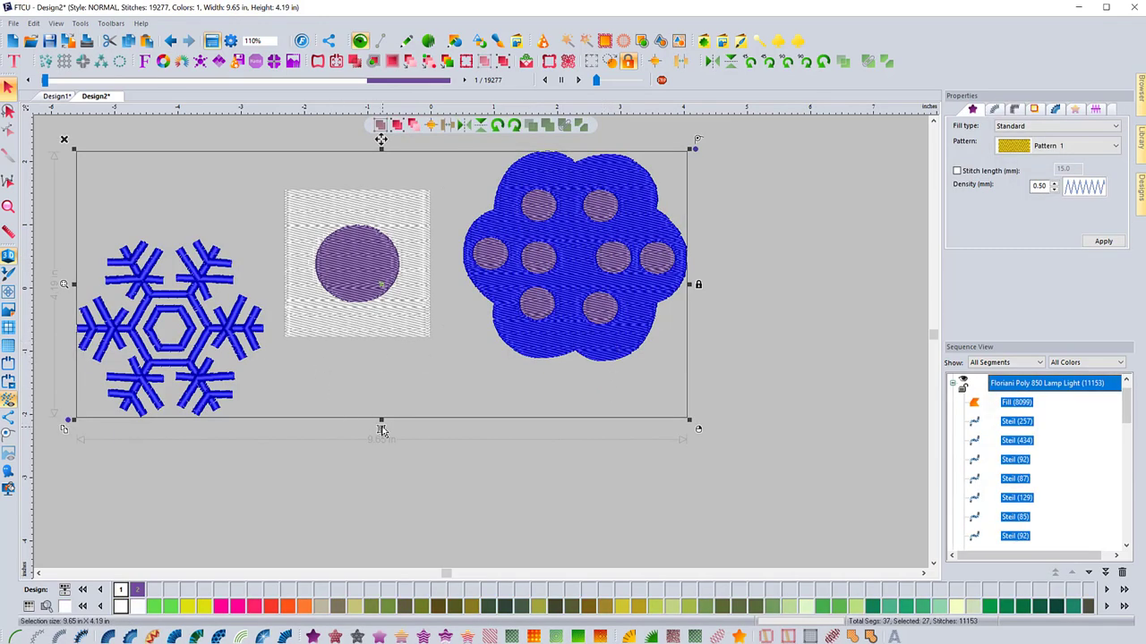
{"action": "left_click", "coordinate": [495, 387]}
Move the white flower fill away from its circles to check the cut-outs, undo the move, and clear the selection.
{"action": "left_click", "coordinate": [537, 340]}
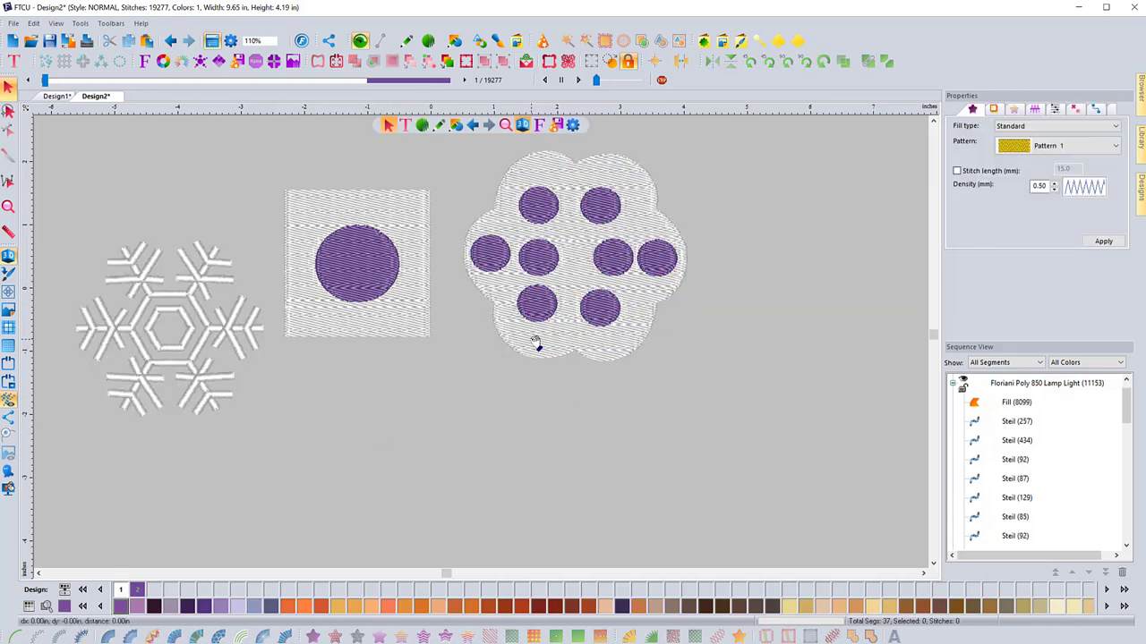
{"action": "left_click_drag", "start_coordinate": [545, 354], "coordinate": [603, 504]}
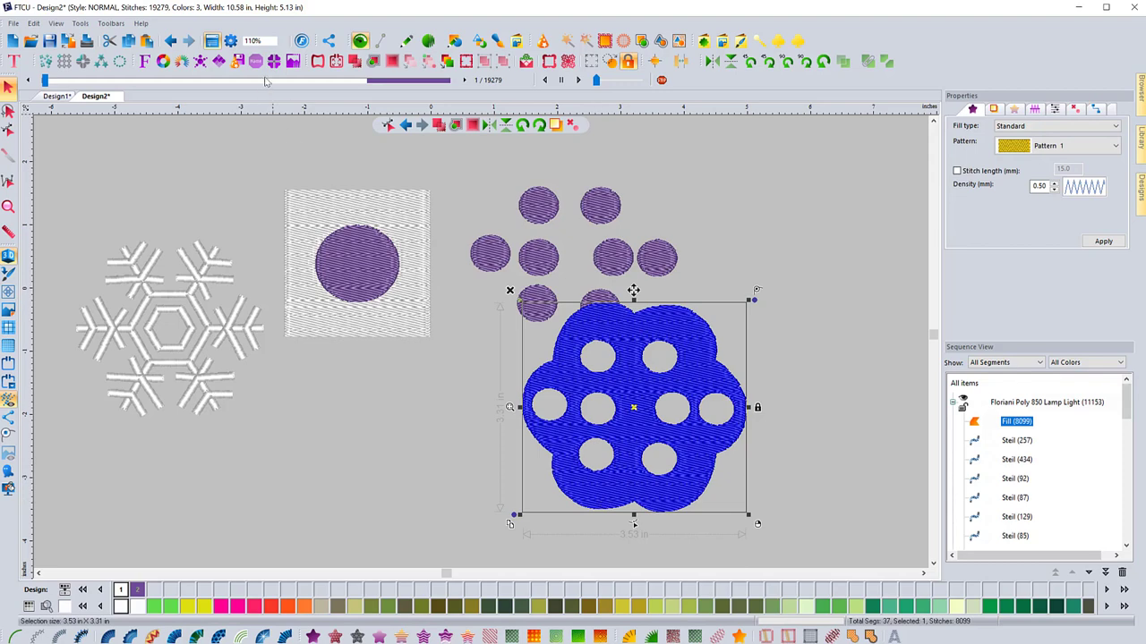
{"action": "left_click", "coordinate": [170, 41]}
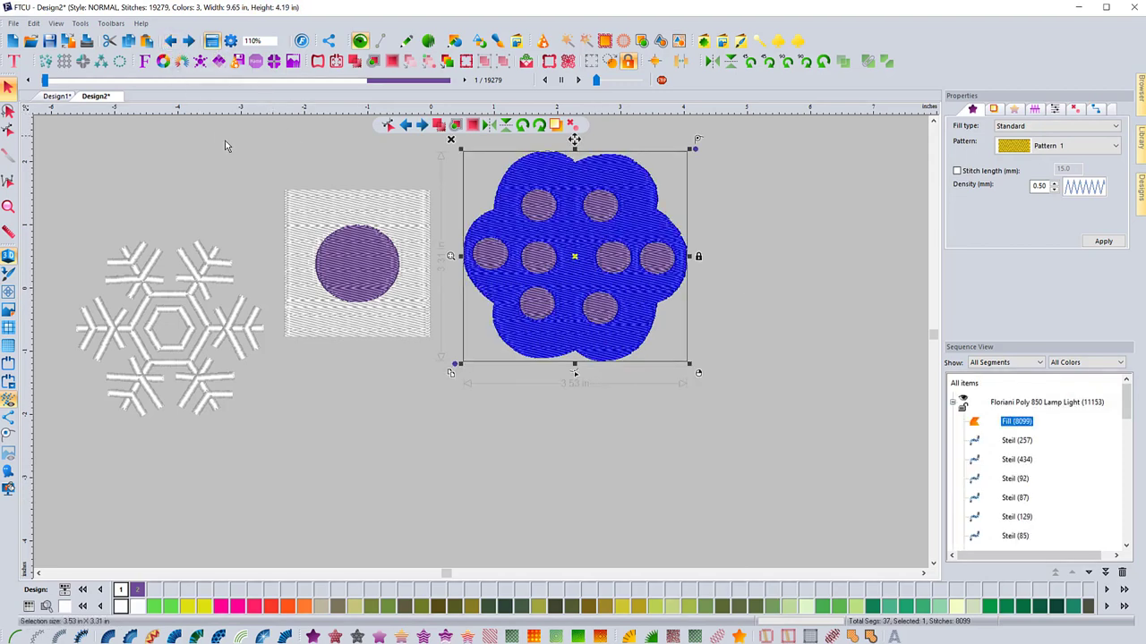
{"action": "key", "text": "Escape"}
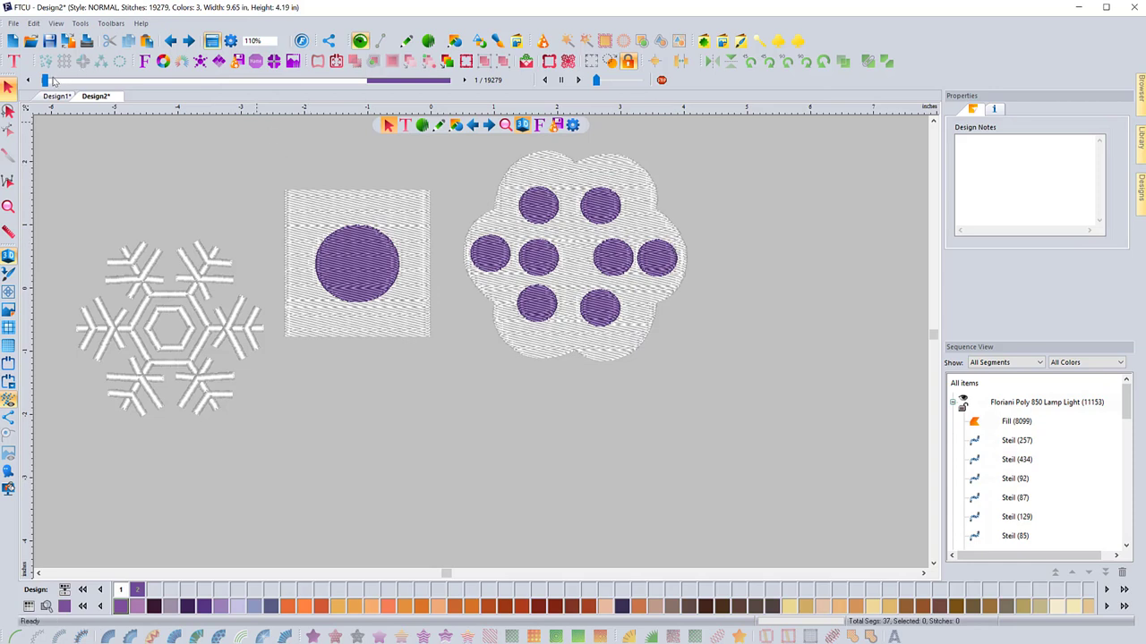
Scrub through the stitch-out of the flower fill to examine its sewing path, and return to the full design view.
{"action": "left_click_drag", "start_coordinate": [46, 81], "coordinate": [65, 83]}
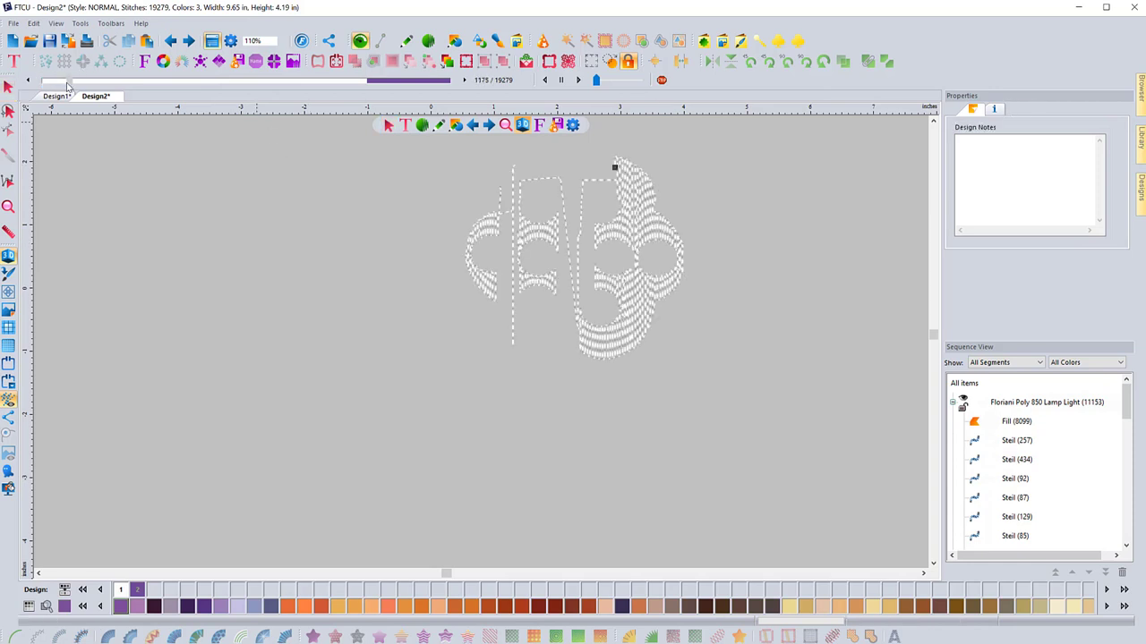
{"action": "mouse_move", "coordinate": [68, 86]}
{"action": "left_mouse_down"}
{"action": "mouse_move", "coordinate": [188, 121]}
{"action": "mouse_move", "coordinate": [347, 133]}
{"action": "mouse_move", "coordinate": [209, 135]}
{"action": "mouse_move", "coordinate": [224, 134]}
{"action": "left_mouse_up"}
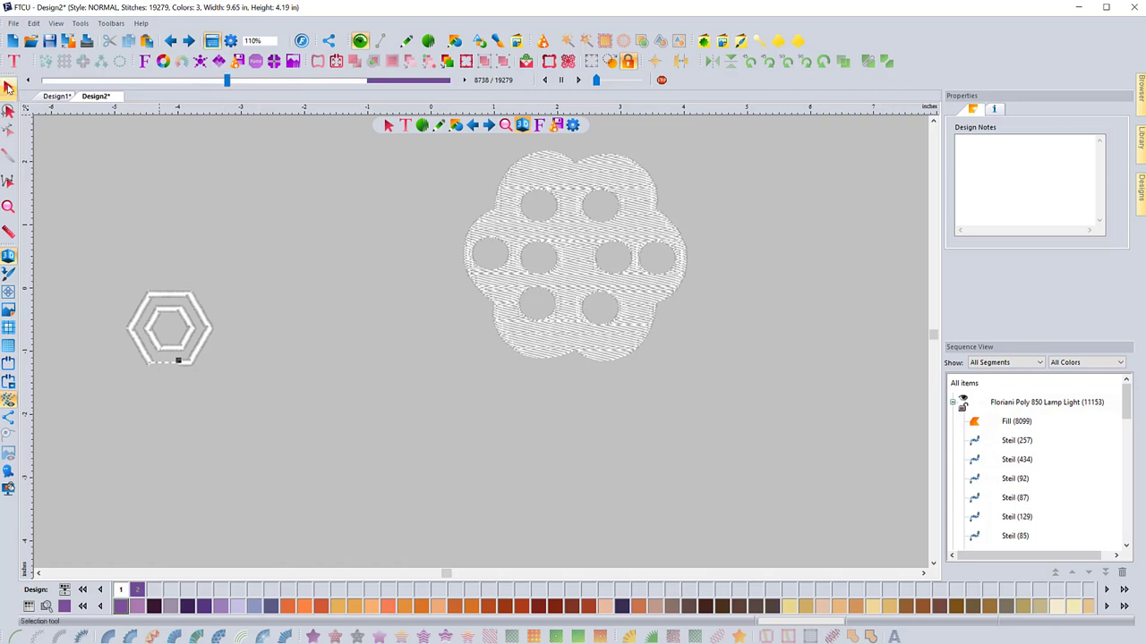
{"action": "left_click", "coordinate": [8, 86]}
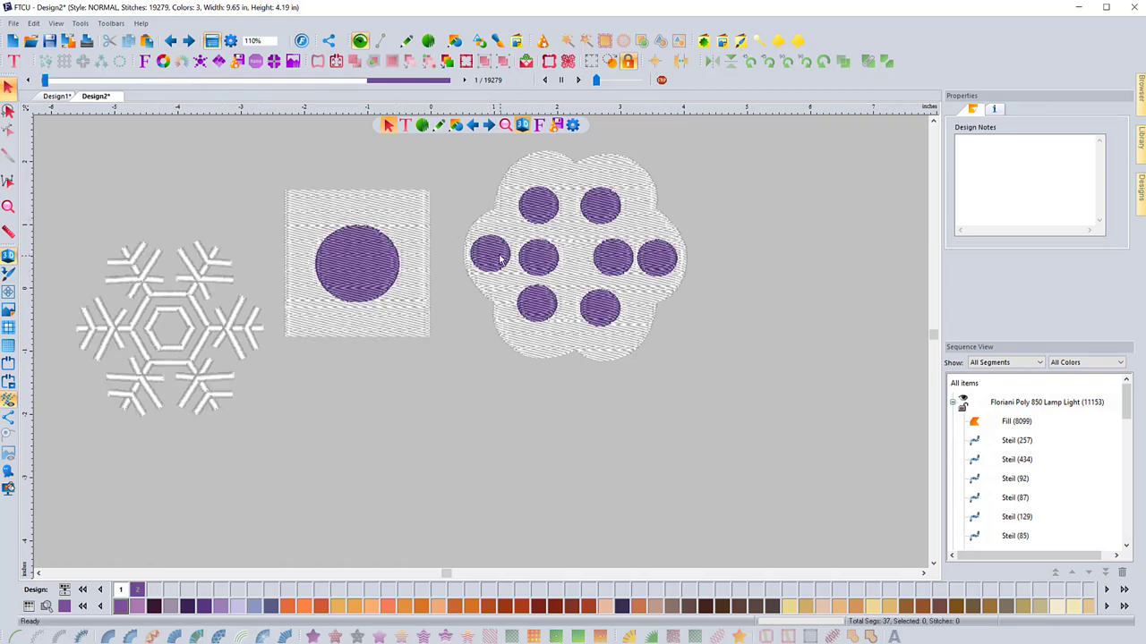
Scale the flower fill together with its eight circles down to about 2.28 × 2.13 in, and clear the selection.
{"action": "left_click_drag", "start_coordinate": [694, 373], "coordinate": [542, 226]}
{"action": "left_click", "coordinate": [452, 319]}
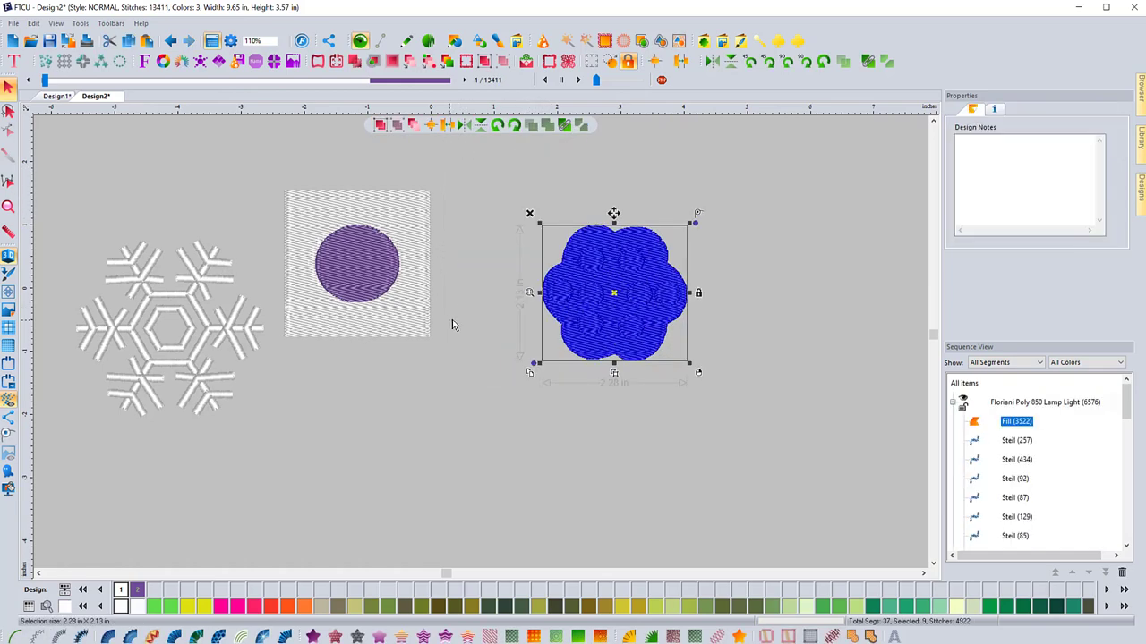
{"action": "left_click", "coordinate": [560, 293]}
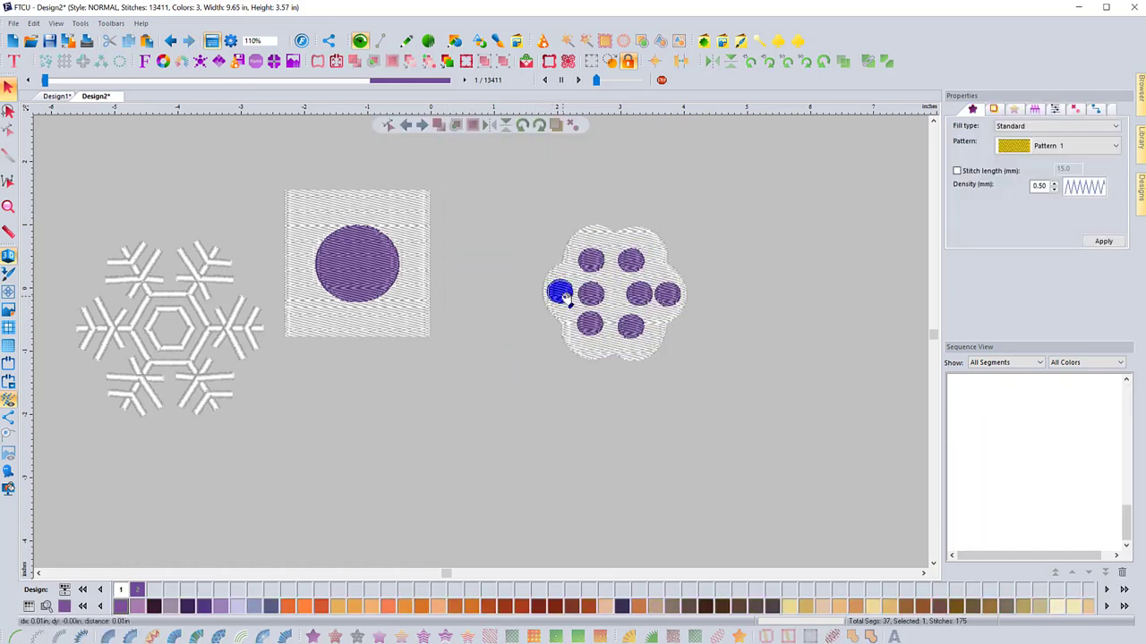
{"action": "left_click", "coordinate": [522, 311]}
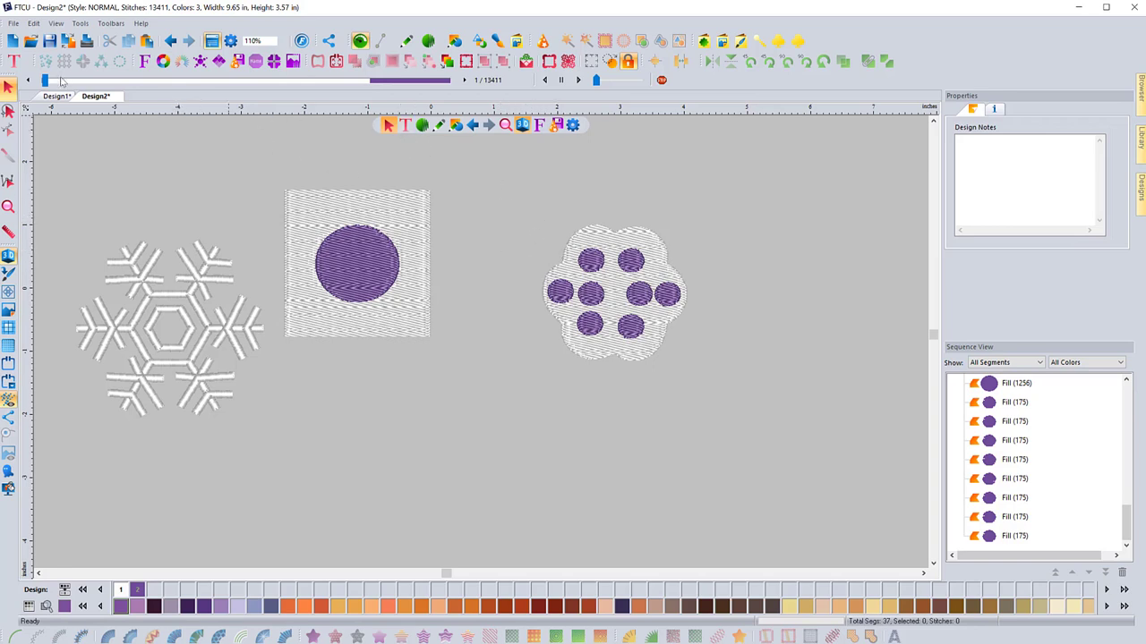
{"action": "left_click_drag", "start_coordinate": [526, 209], "coordinate": [734, 386]}
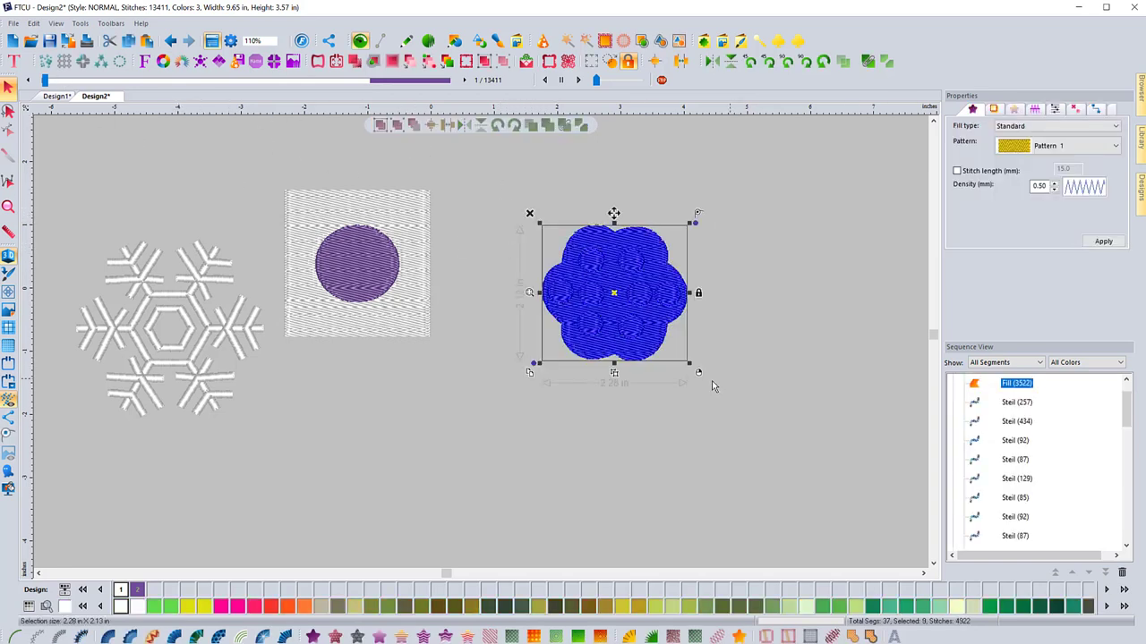
{"action": "left_click", "coordinate": [728, 409]}
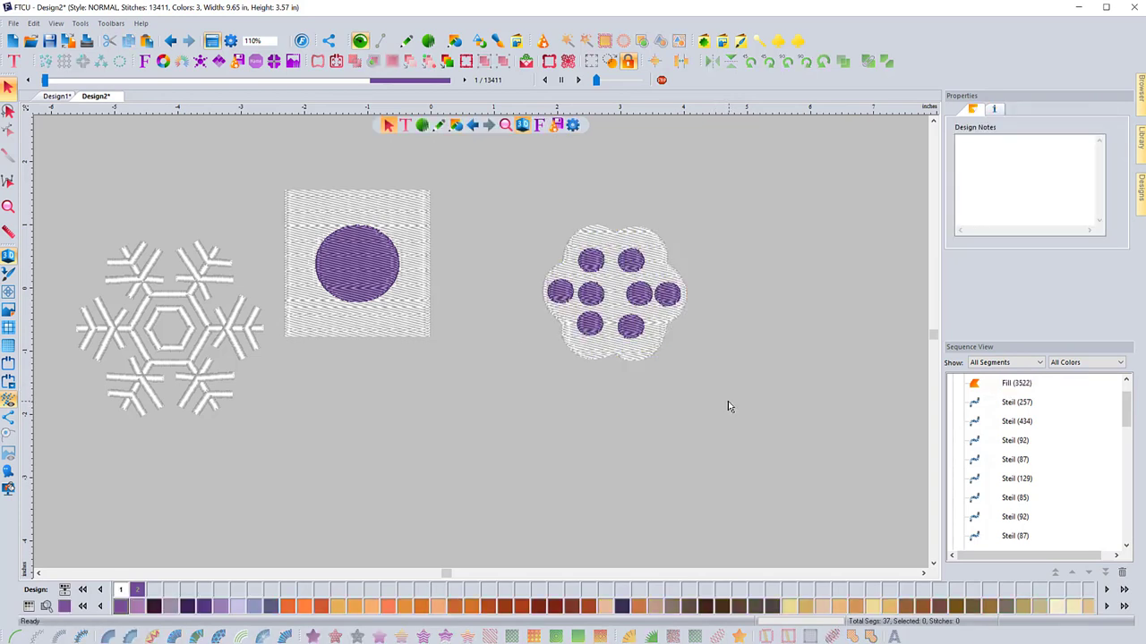
{"action": "left_click", "coordinate": [374, 252]}
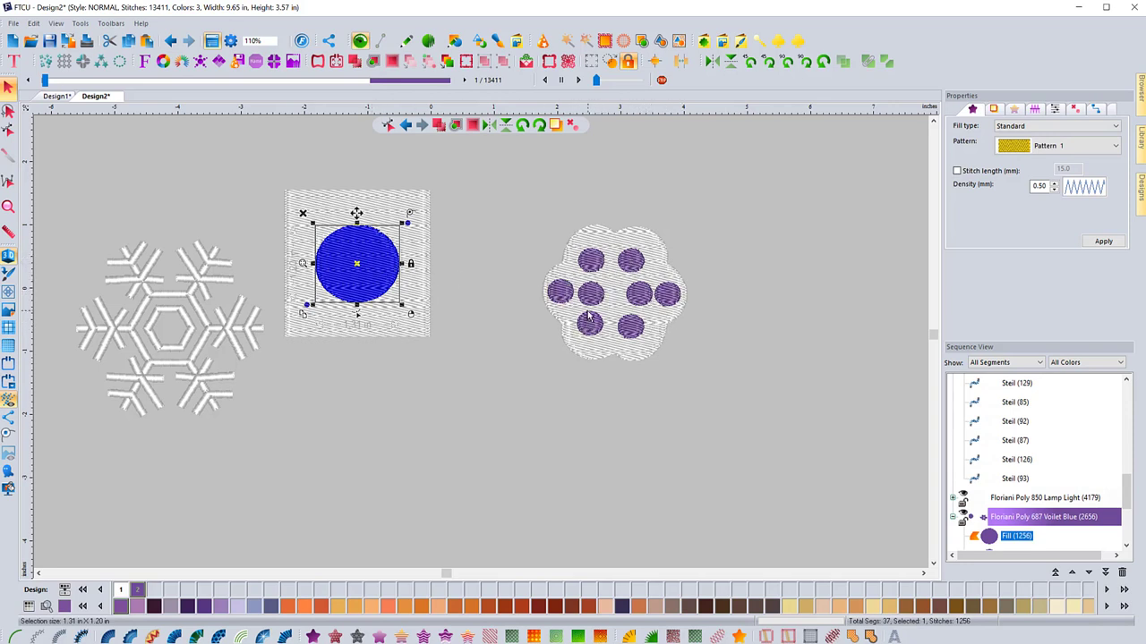
{"action": "right_click", "coordinate": [366, 280]}
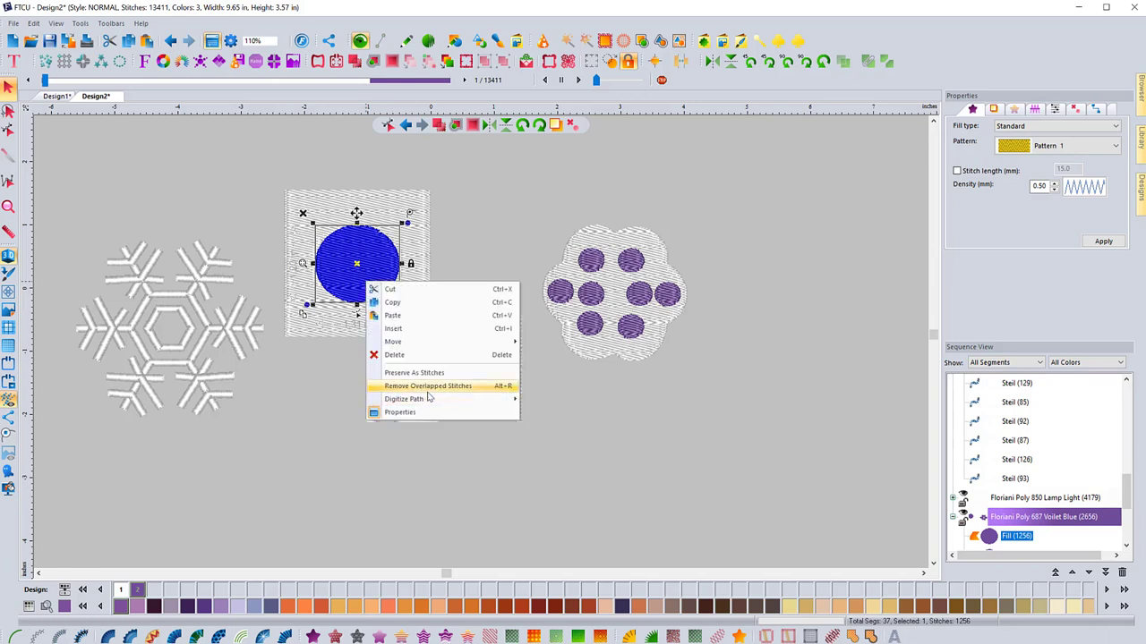
{"action": "left_click", "coordinate": [592, 418]}
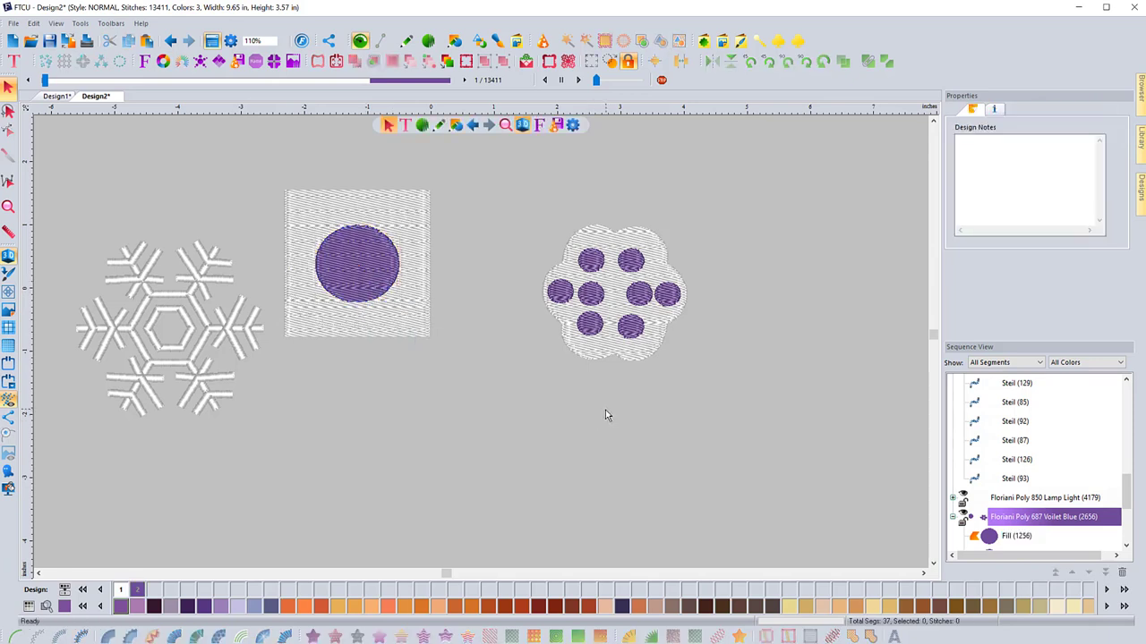